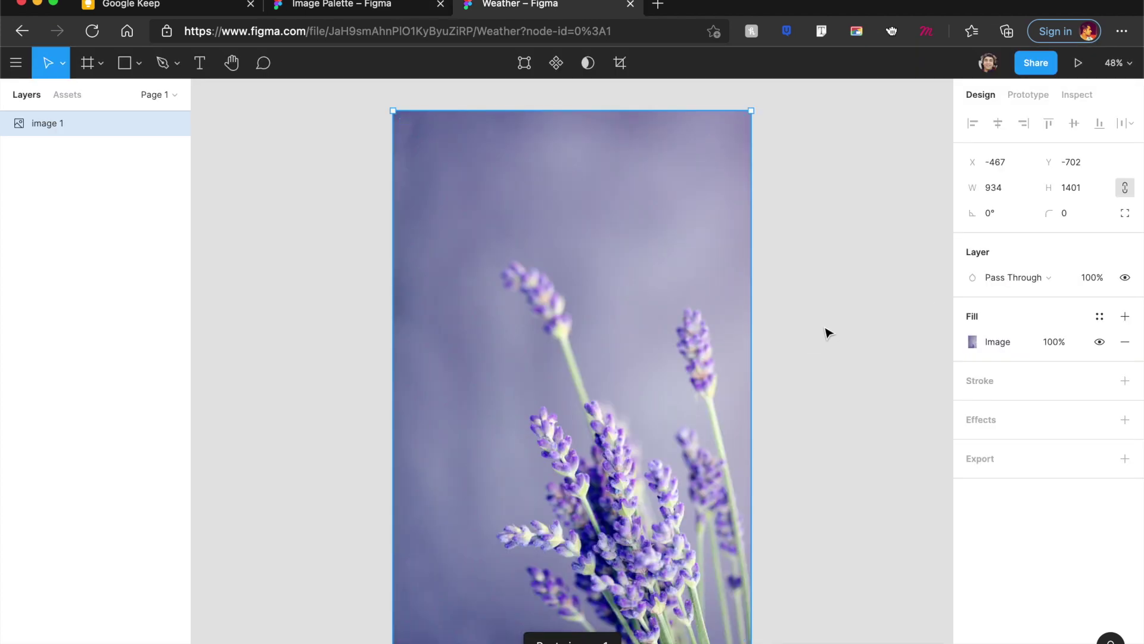
Run the Image Palette plugin on the lavender photo to extract its colours
left_click(825, 332)
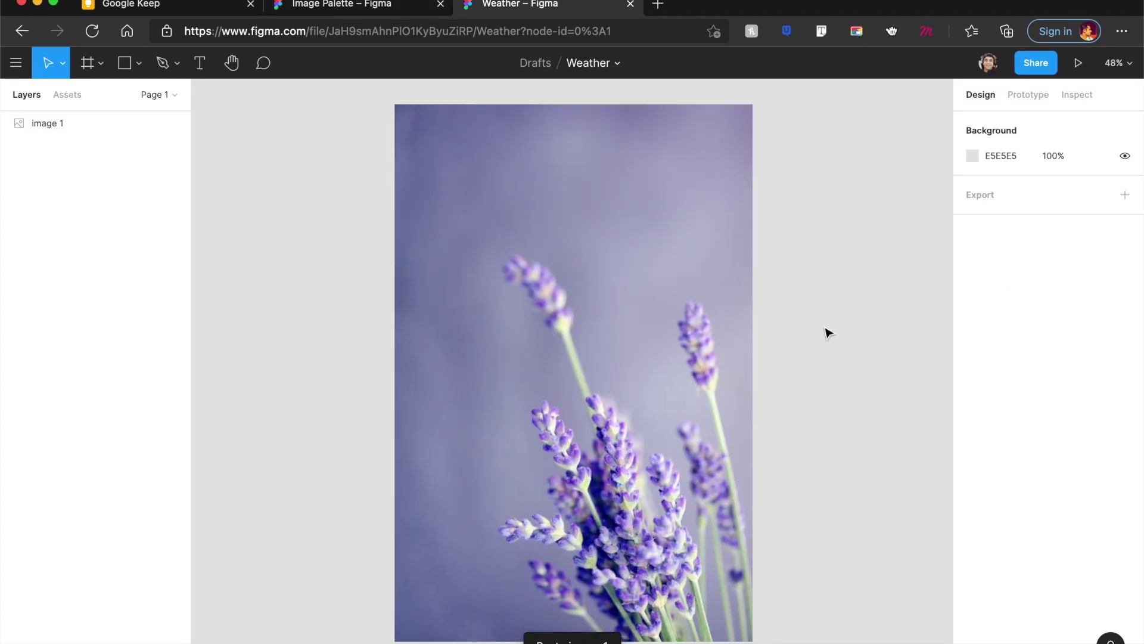
scroll(825, 332, "down", 1)
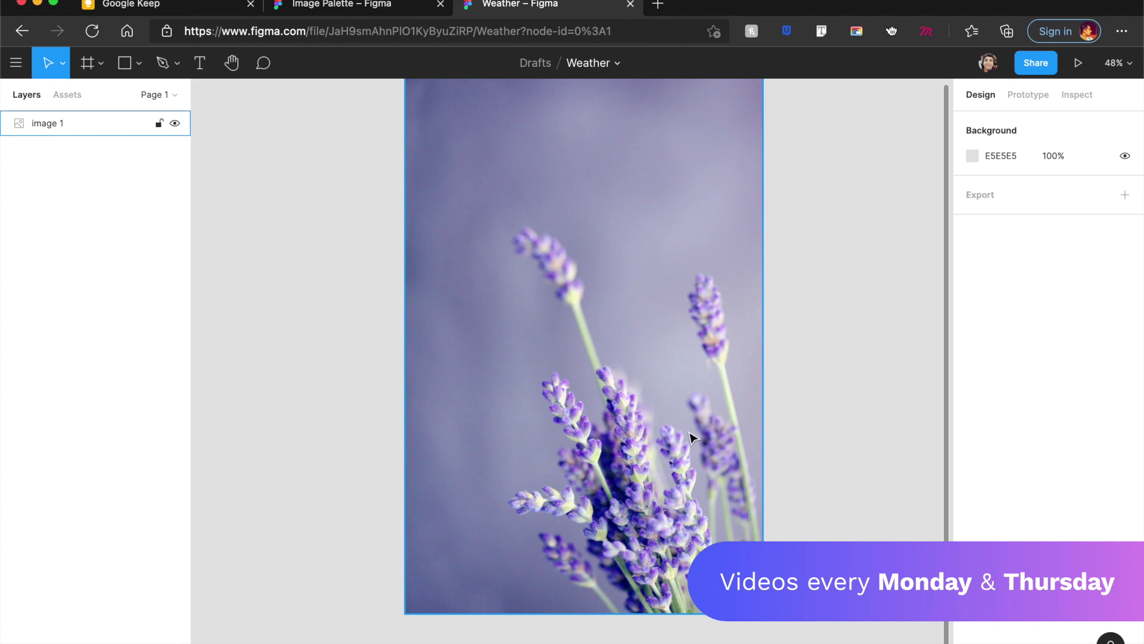
scroll(707, 334, "right", 5)
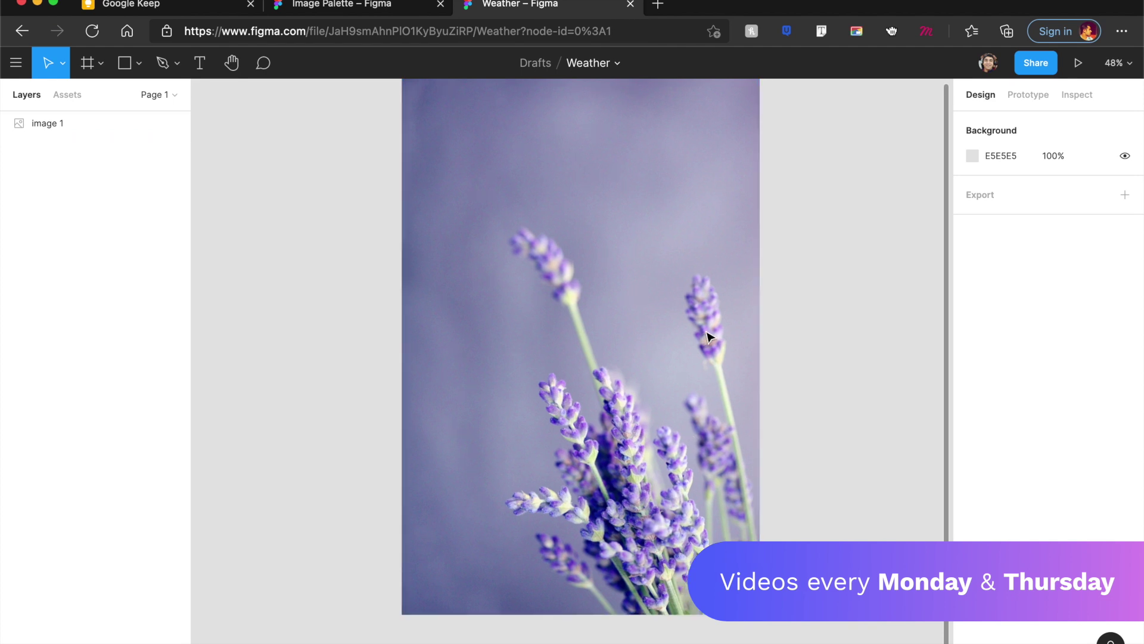
left_click(503, 366)
right_click(502, 366)
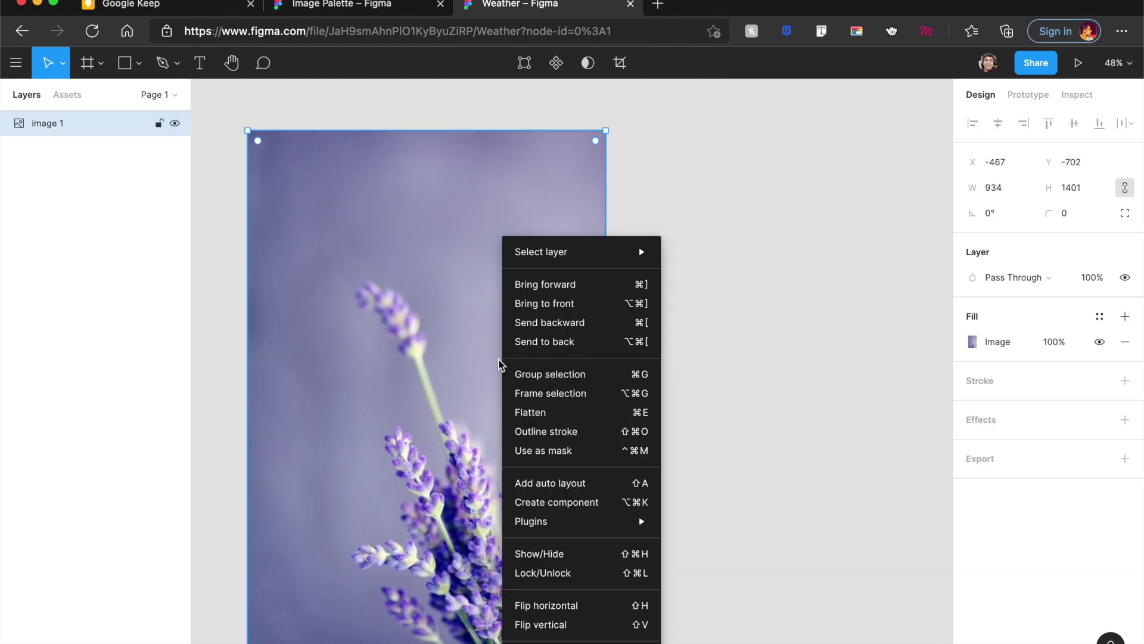
mouse_move(620, 522)
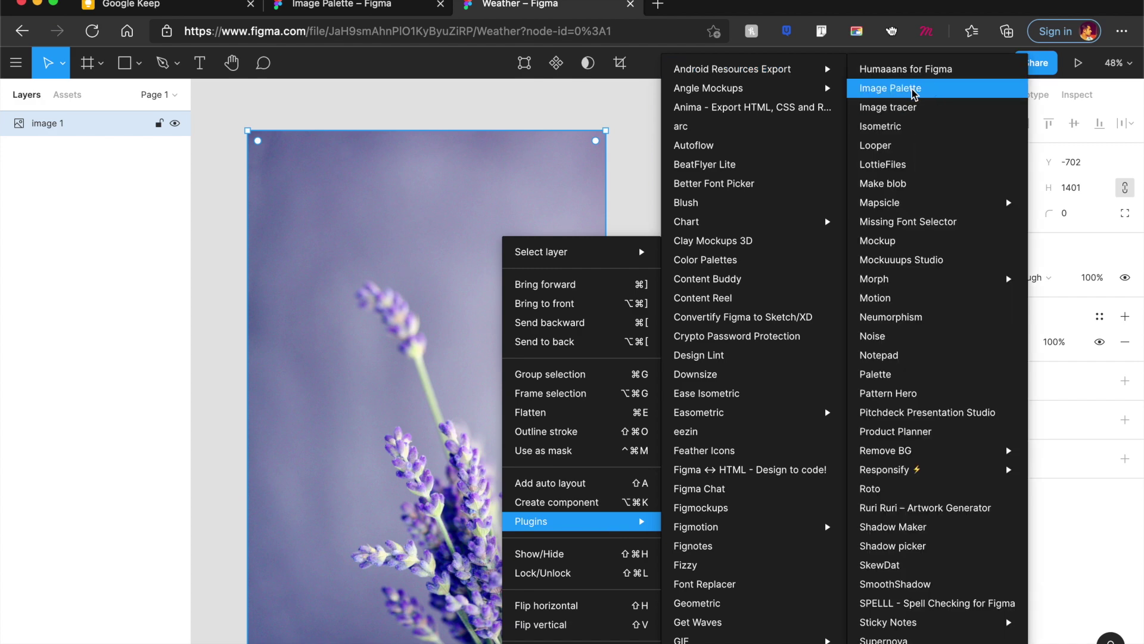
left_click(933, 88)
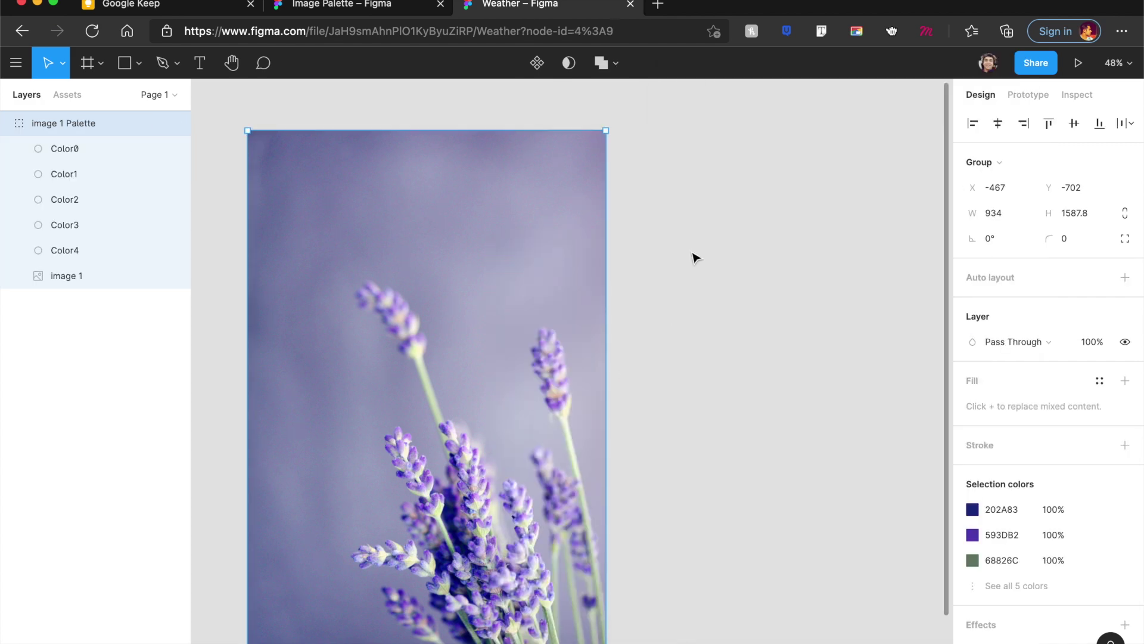
Reselect the palette group and expand it to show all five colours, including 202A83
scroll(683, 508, "down", 5)
scroll(683, 509, "down", 1)
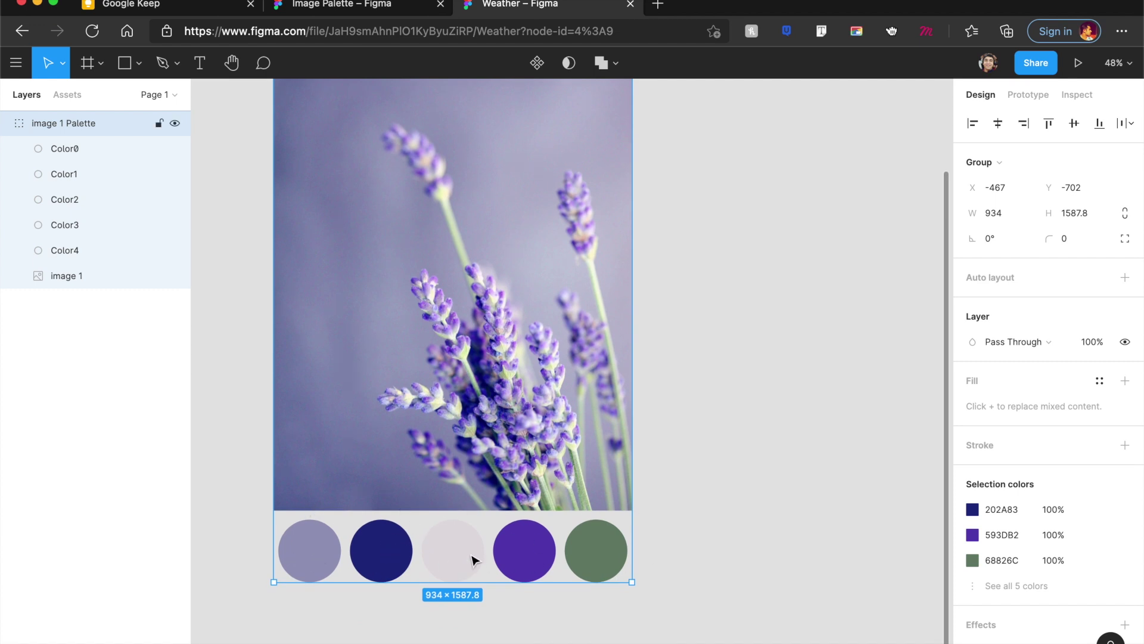
left_click(560, 563)
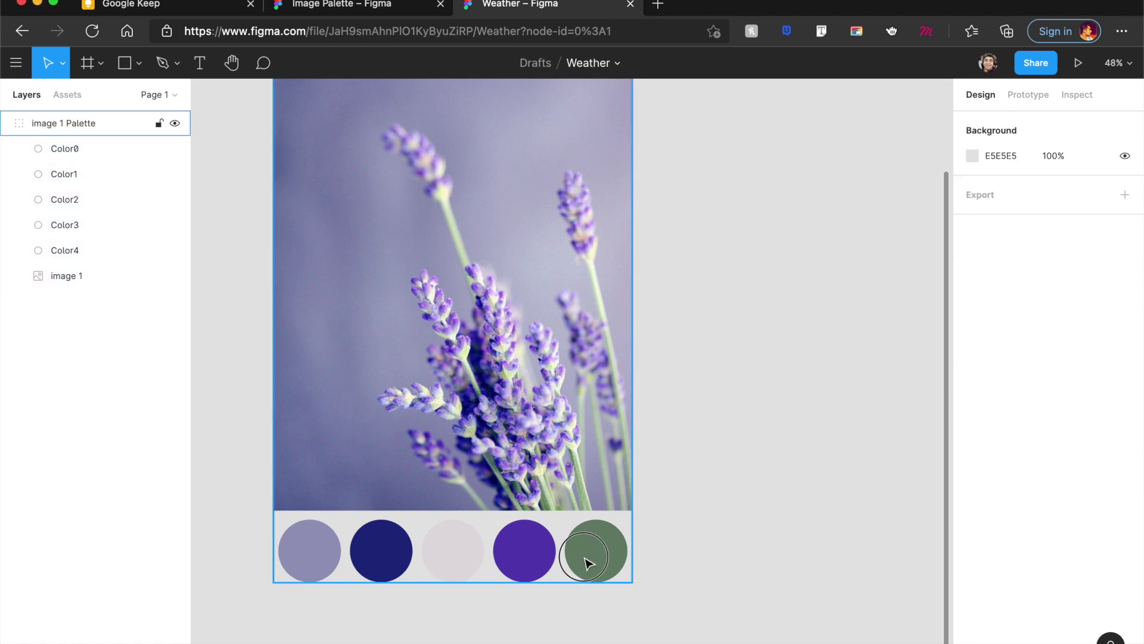
left_click(589, 564)
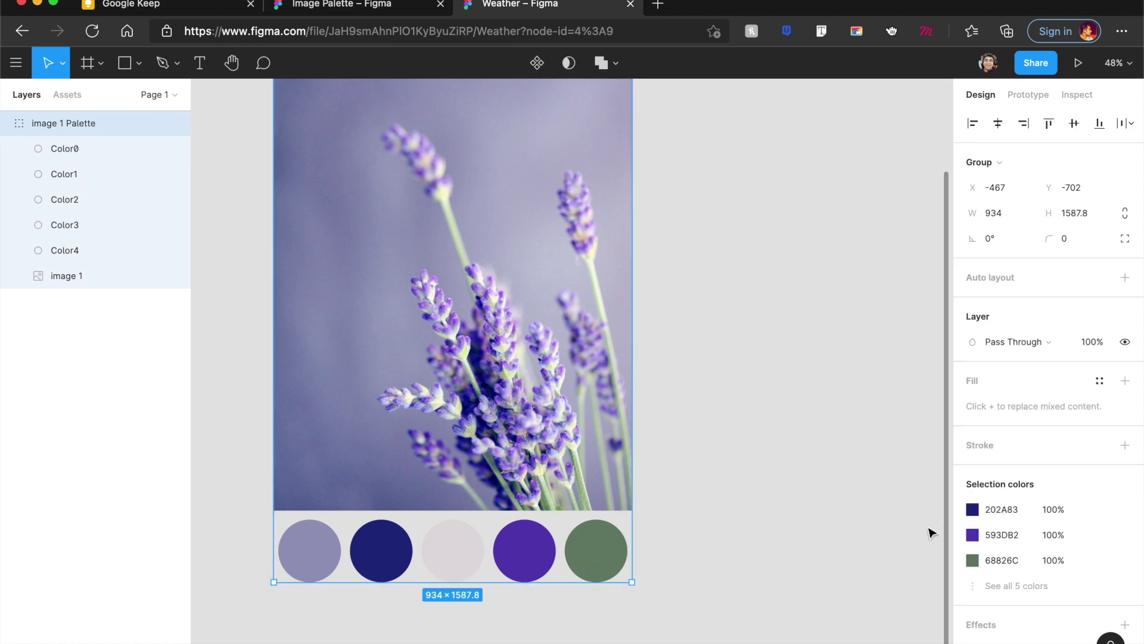
left_click(970, 586)
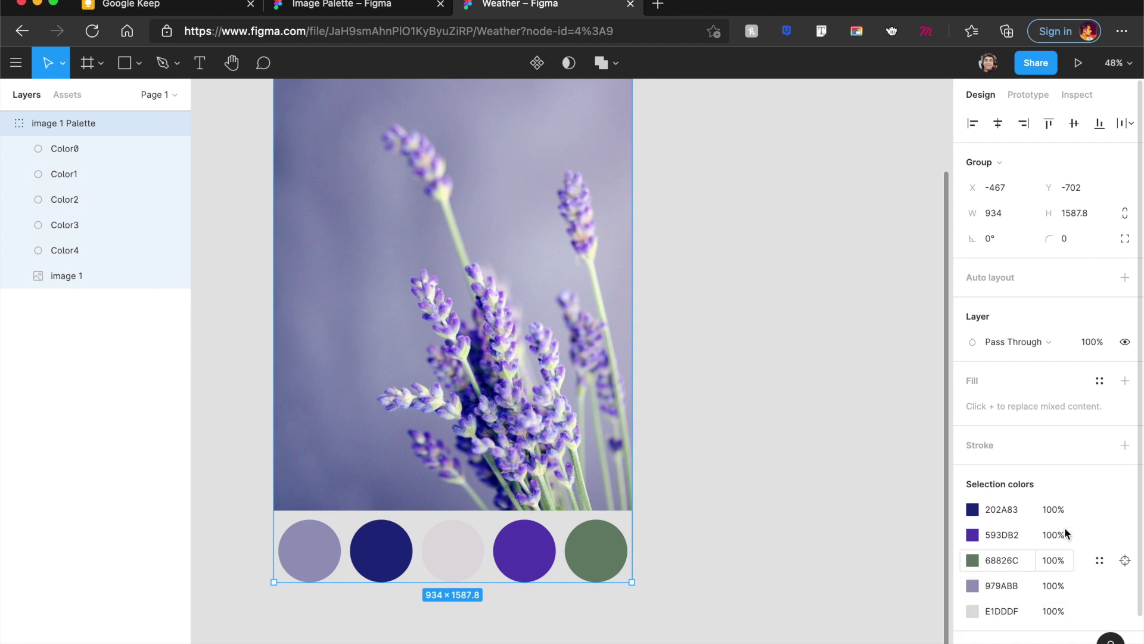
left_click(1106, 510)
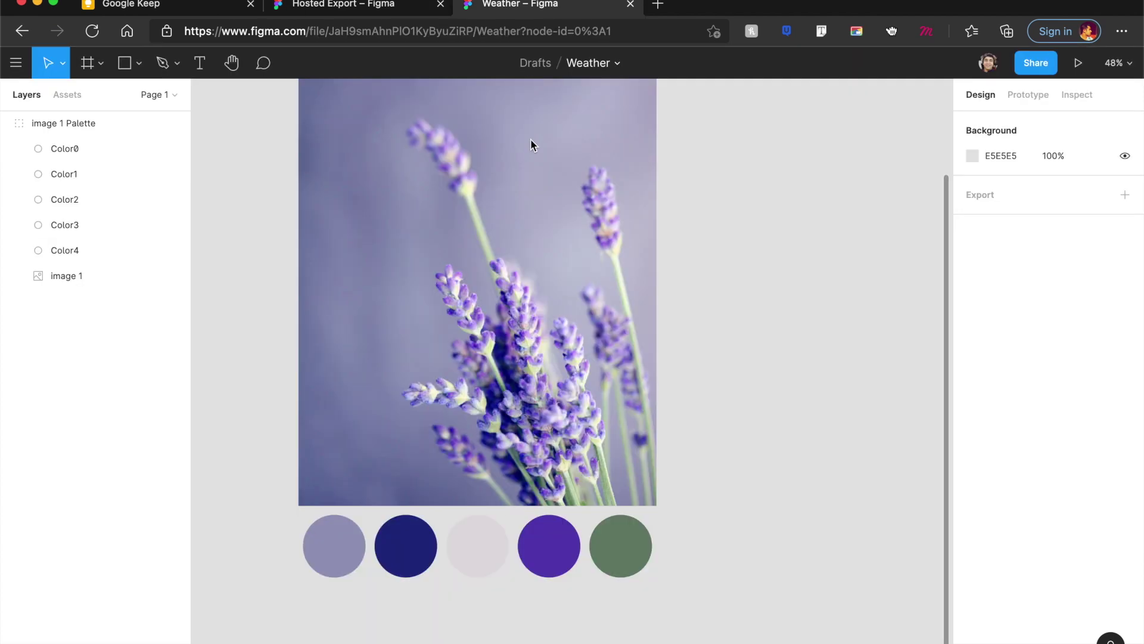
scroll(533, 238, "down", 5)
Run Hosted Export on the palette group to get a hosted image link for Frame 1
left_click(541, 262)
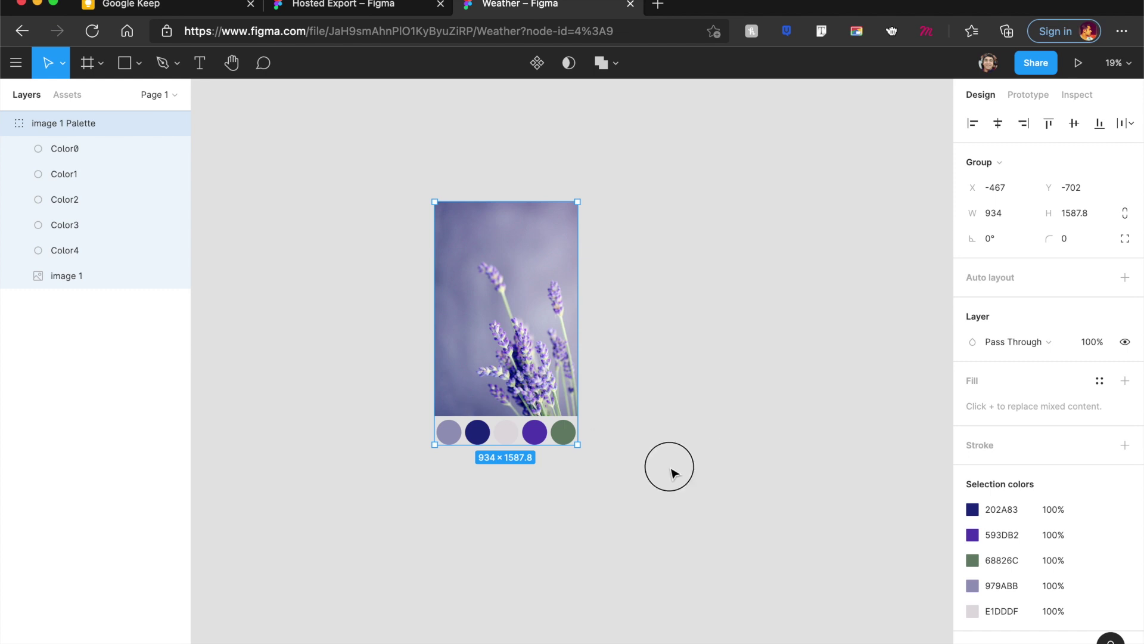
left_click(670, 467)
left_click(521, 304)
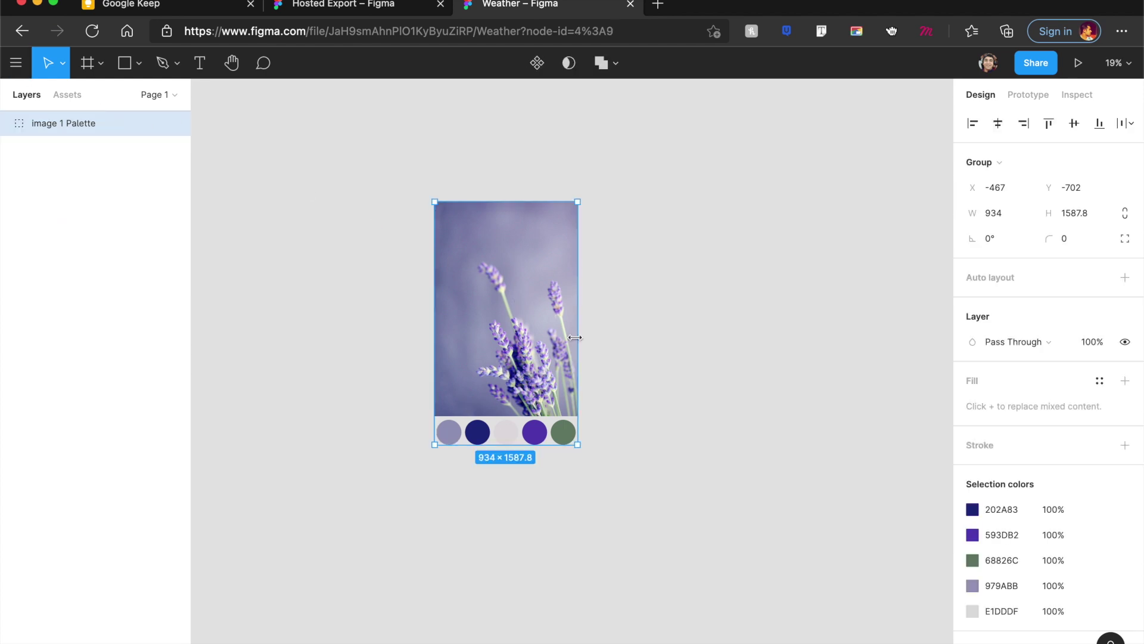
right_click(575, 337)
mouse_move(677, 522)
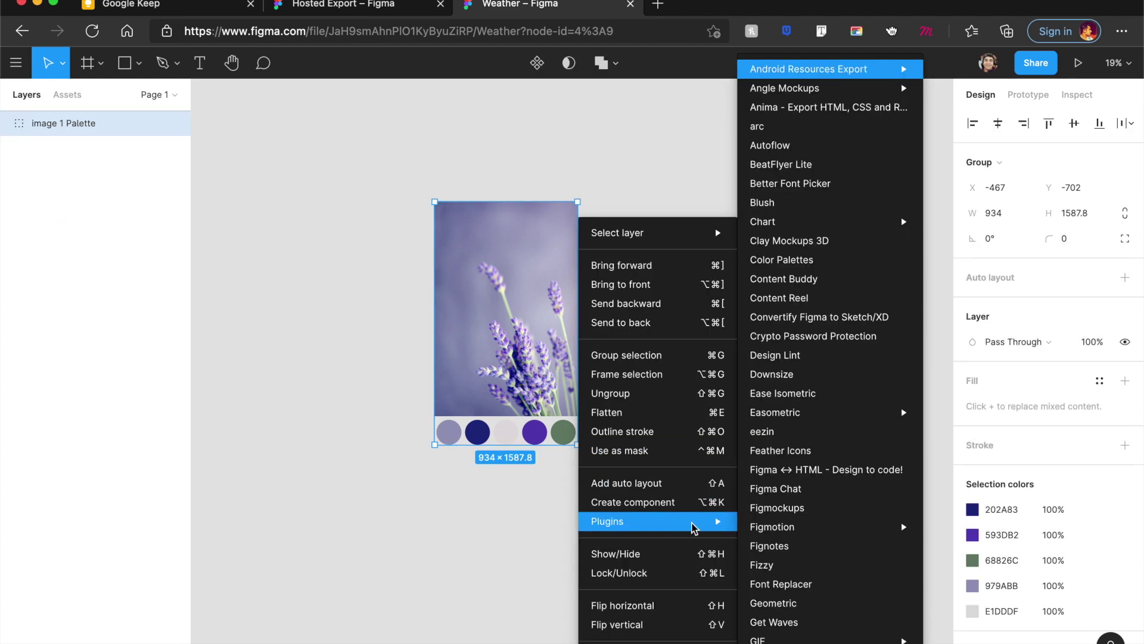
left_click(786, 56)
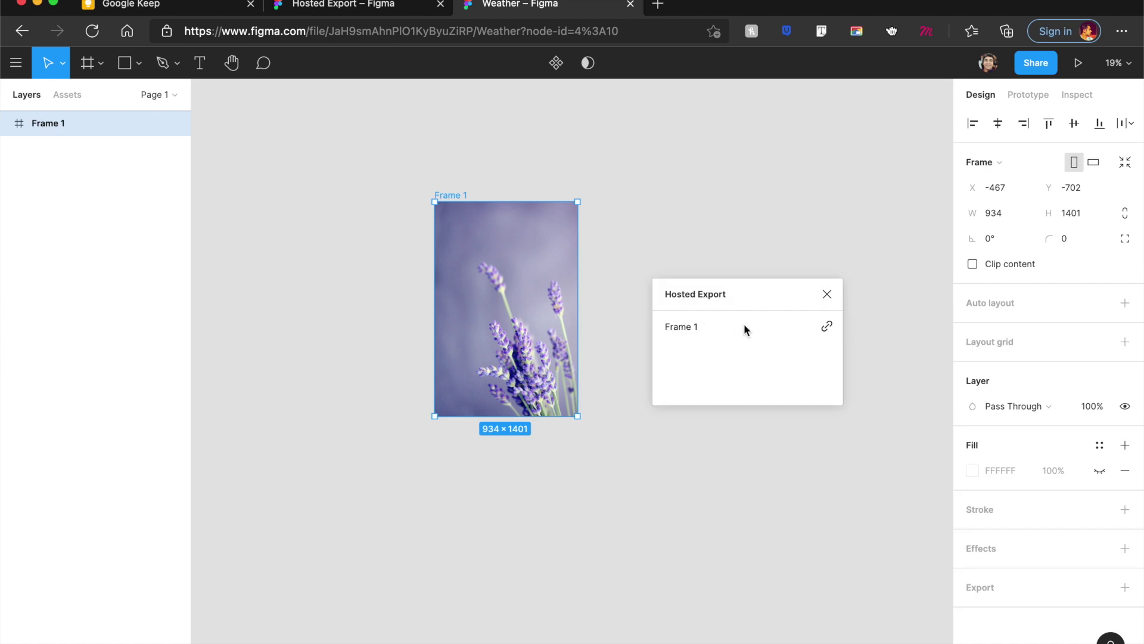
left_click(828, 329)
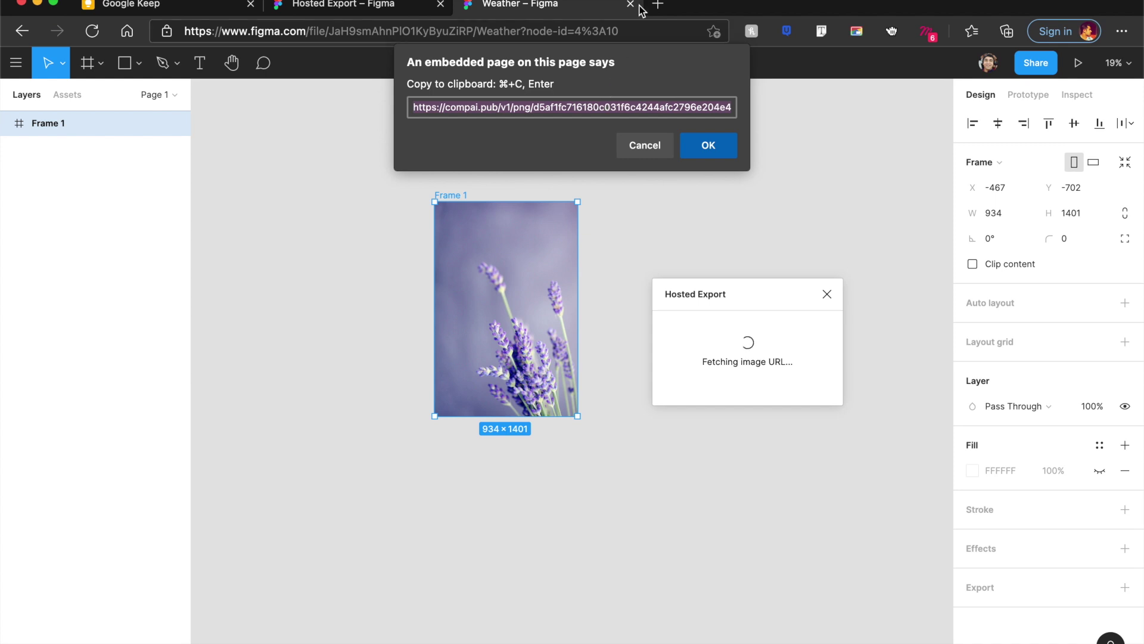
Open the copied hosted link in a new browser tab, then switch to the Convertify page
left_click(706, 147)
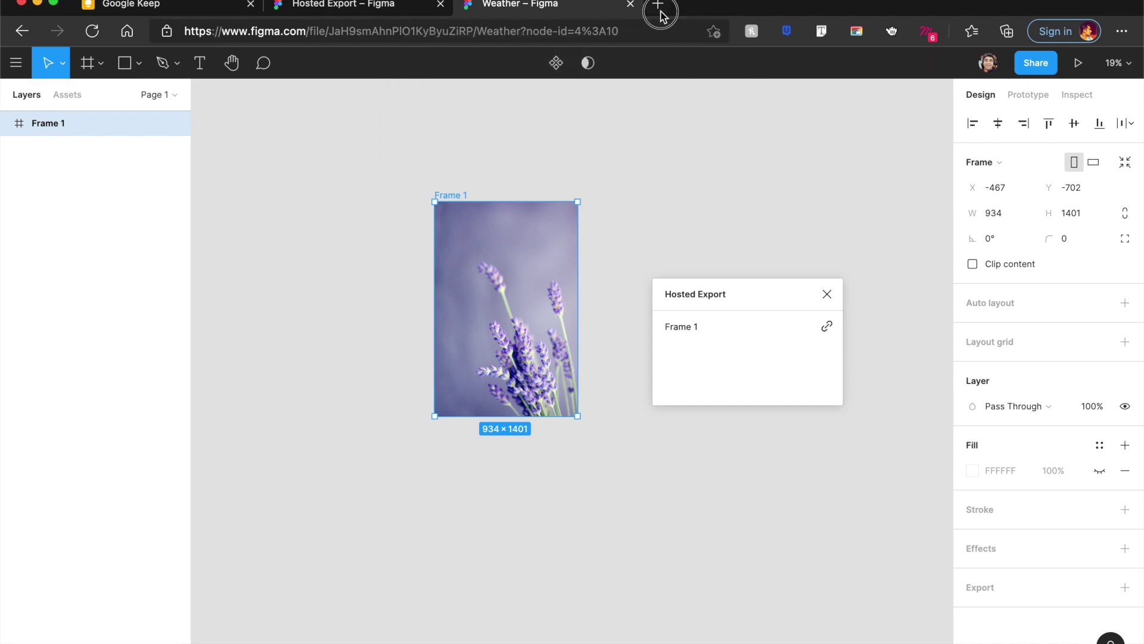
left_click(658, 6)
type("https://compai.pub/v1/png/d5af1fc716180c031f6c4244afc2796e204e4f3a5a1b887e31c0b3fedd616380")
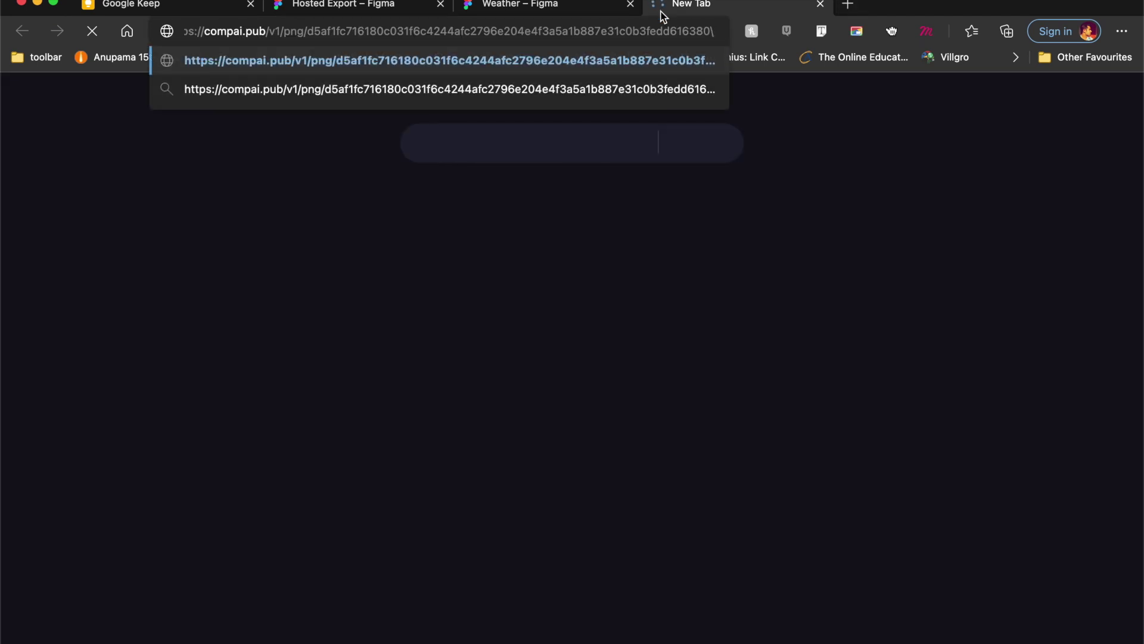
key("Return")
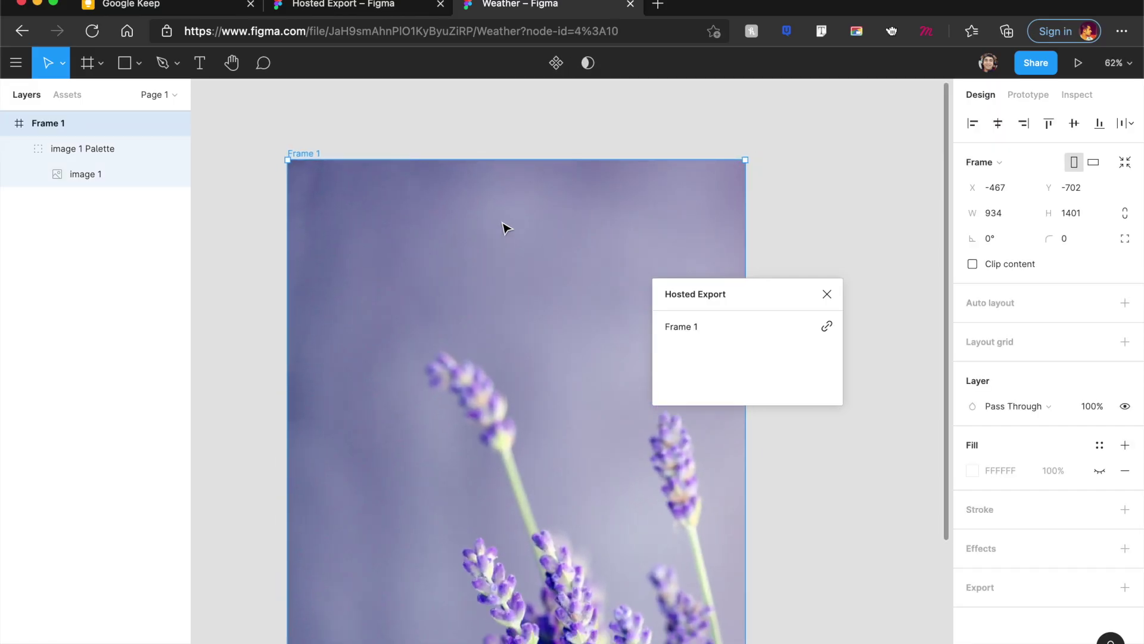
scroll(505, 228, "down", 5)
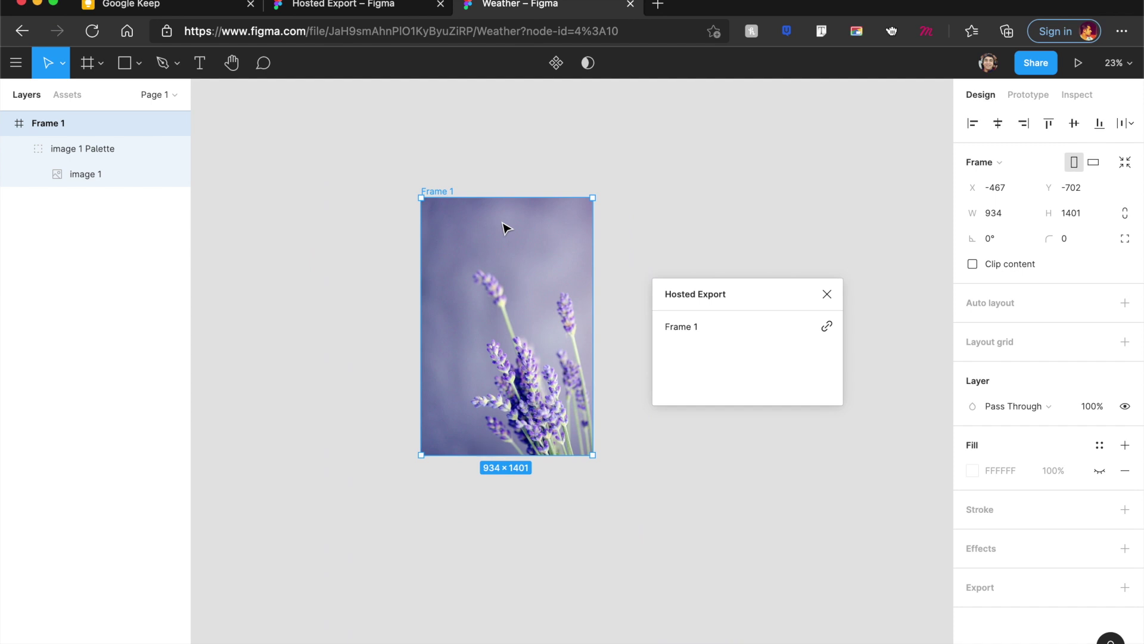
key("super+2")
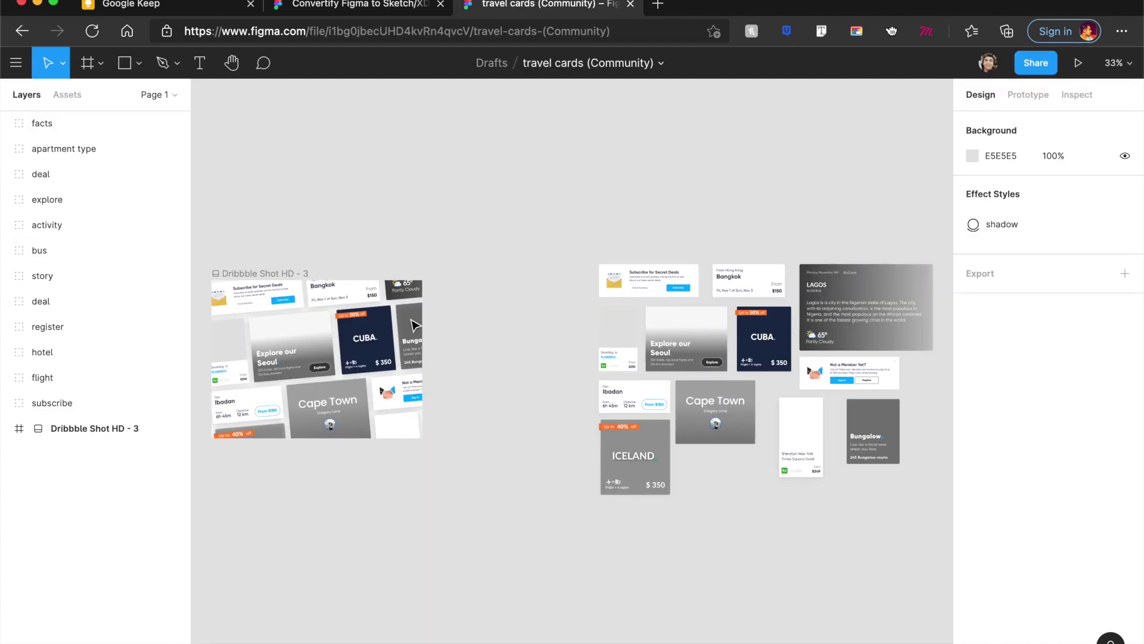
Select the Subscribe for Secret Deals card and zoom to fit it with Shift+2
scroll(532, 275, "left", 3)
scroll(532, 274, "up", 5)
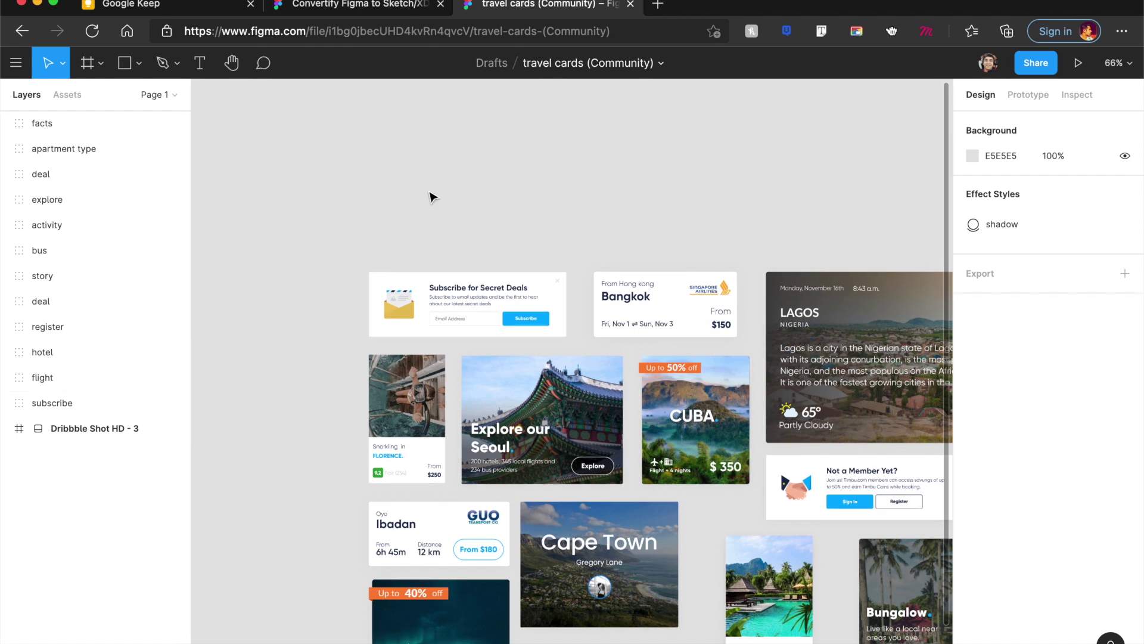
scroll(425, 199, "down", 5)
scroll(421, 199, "up", 4)
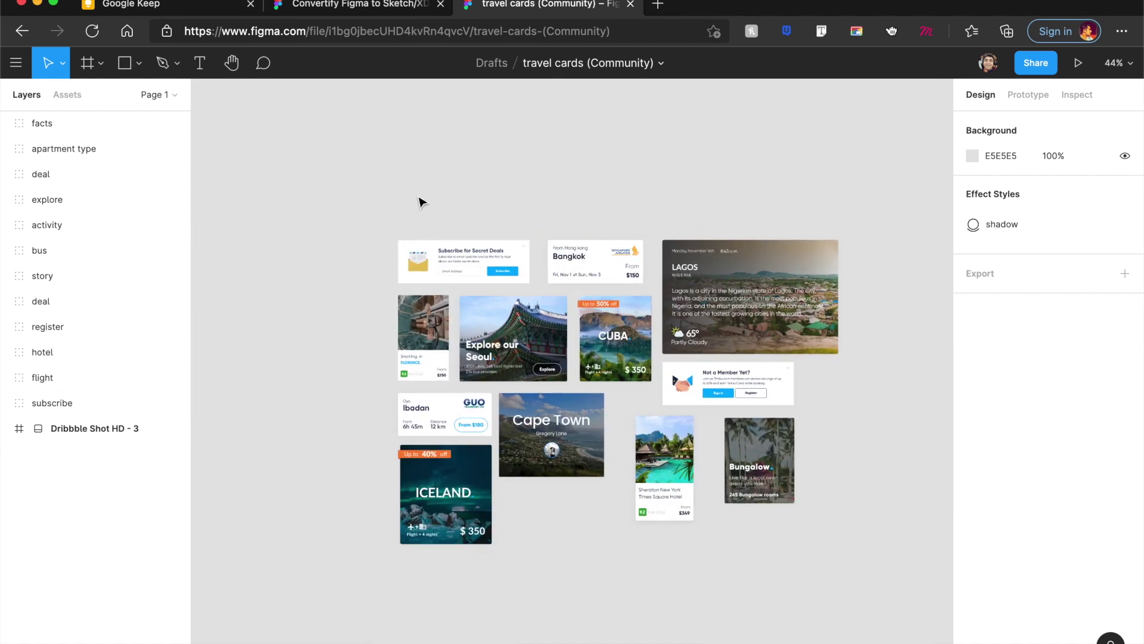
left_click(421, 242)
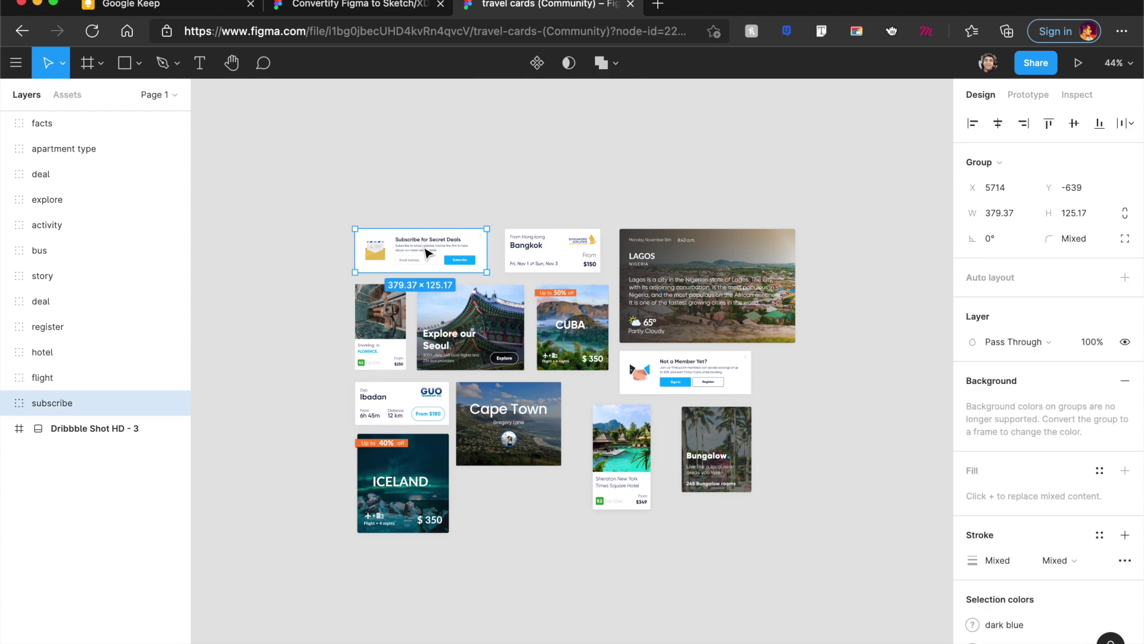
key("shift+2")
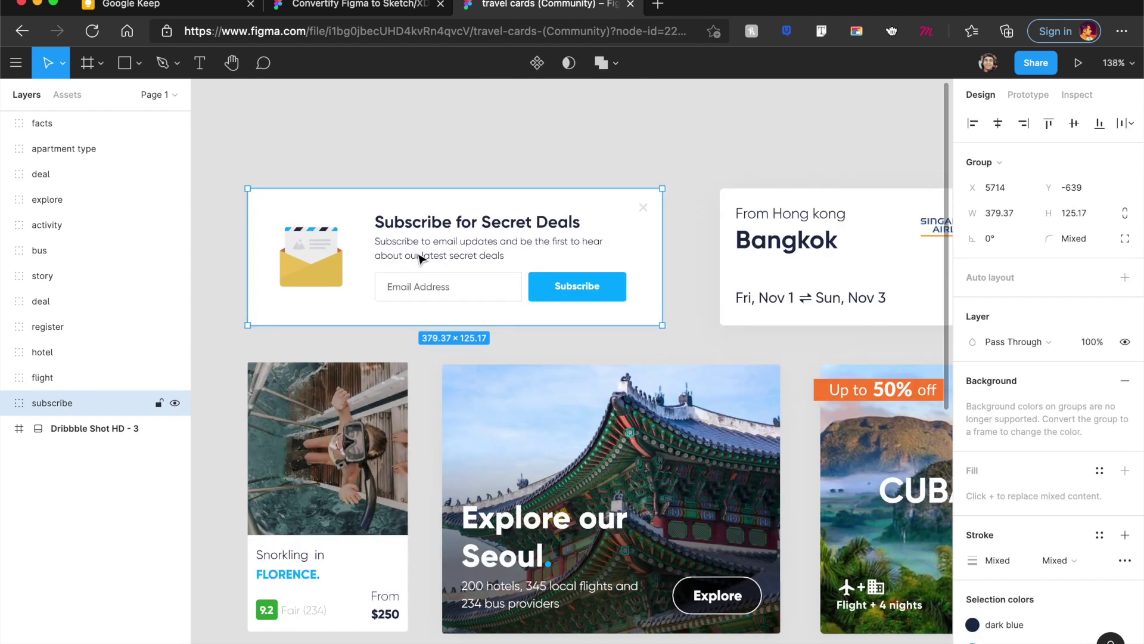
right_click(361, 298)
Run Convertify, keep Sketch v70, convert the page to XD and download the .xd file
mouse_move(492, 522)
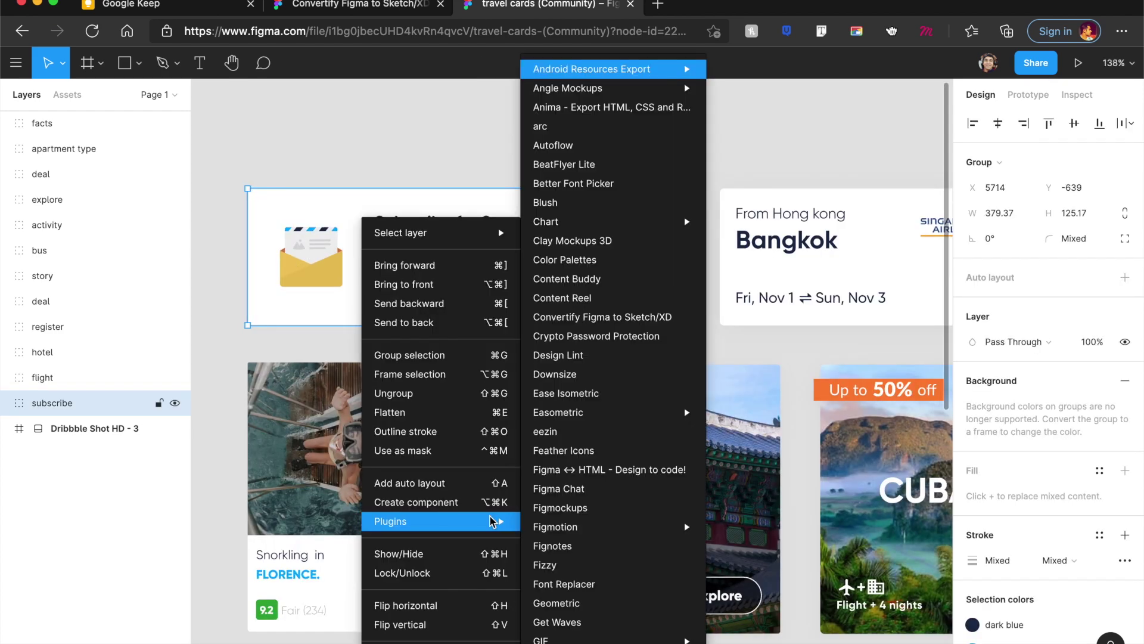
left_click(632, 326)
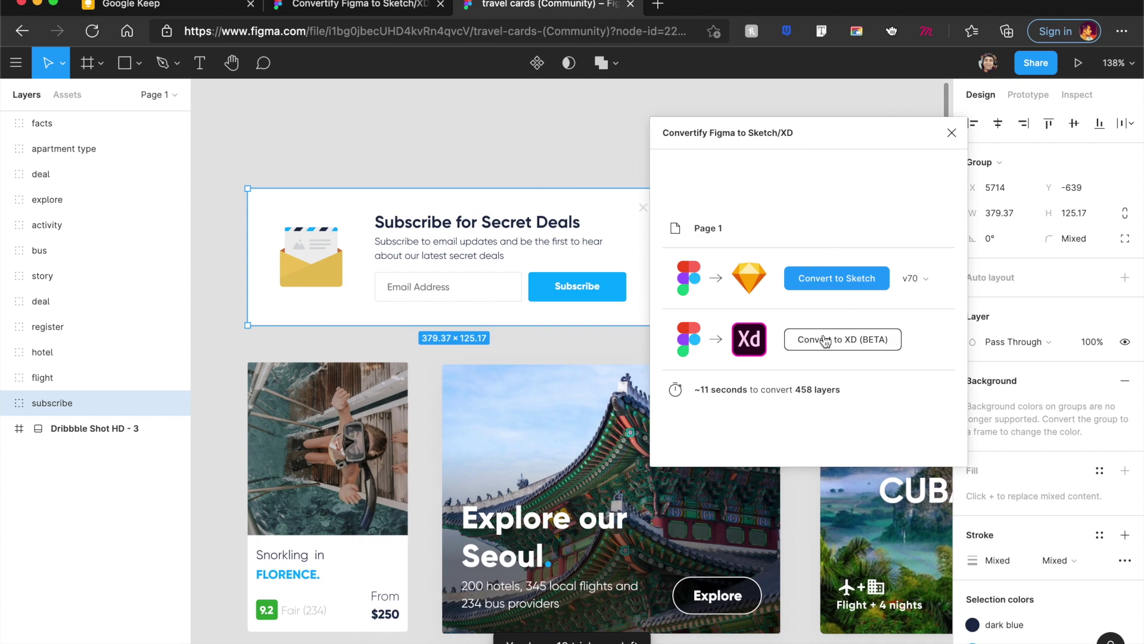
left_click(929, 289)
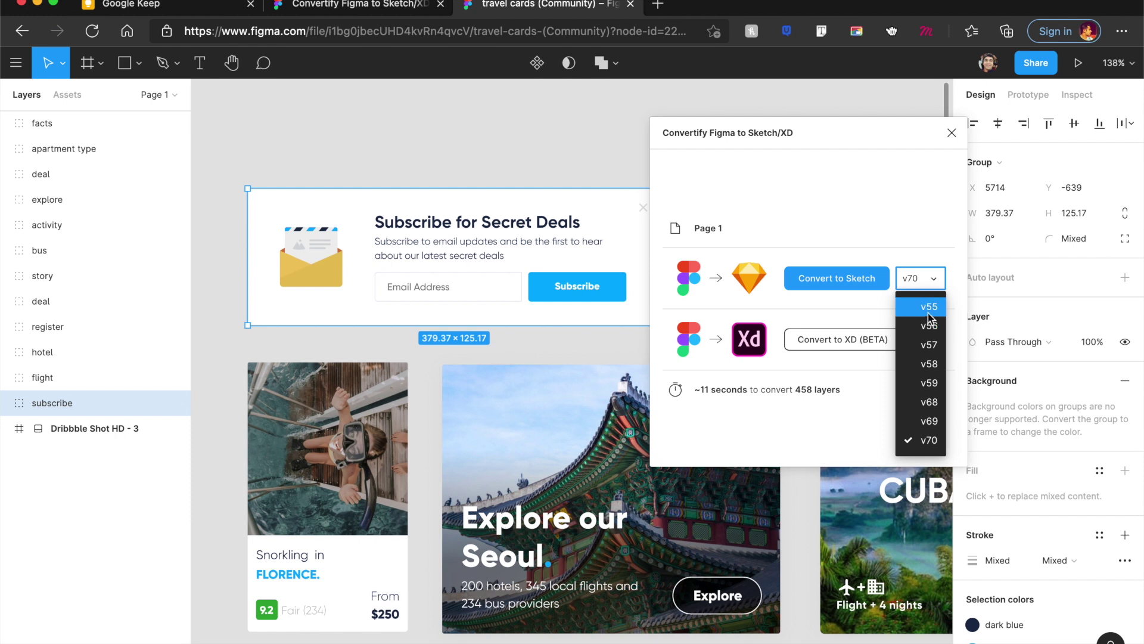
left_click(895, 232)
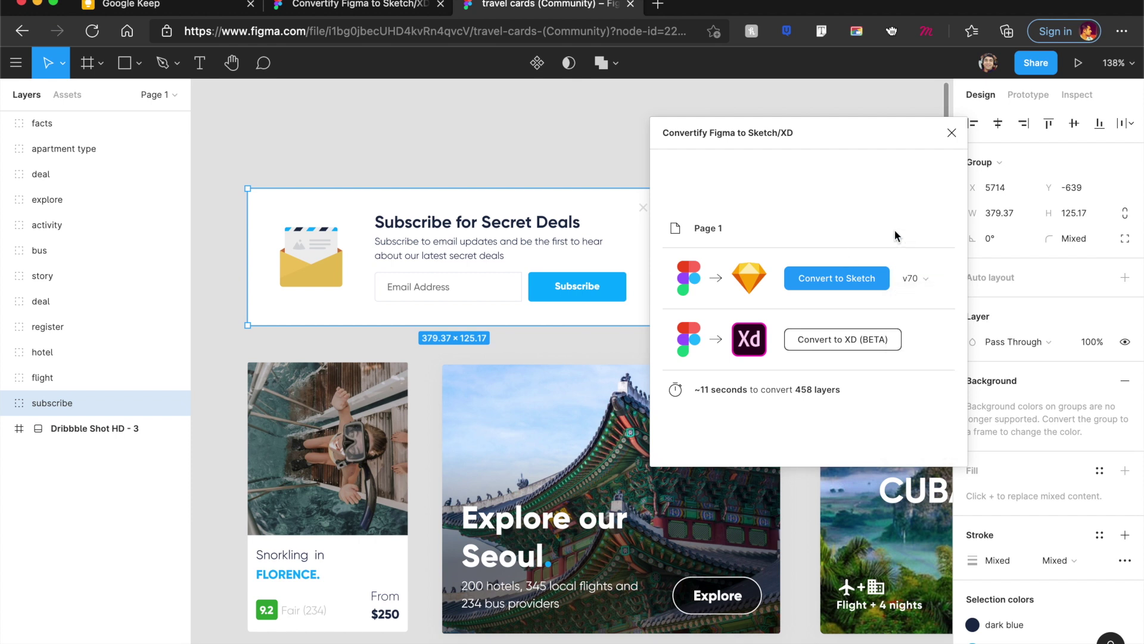
left_click(916, 278)
left_click(822, 292)
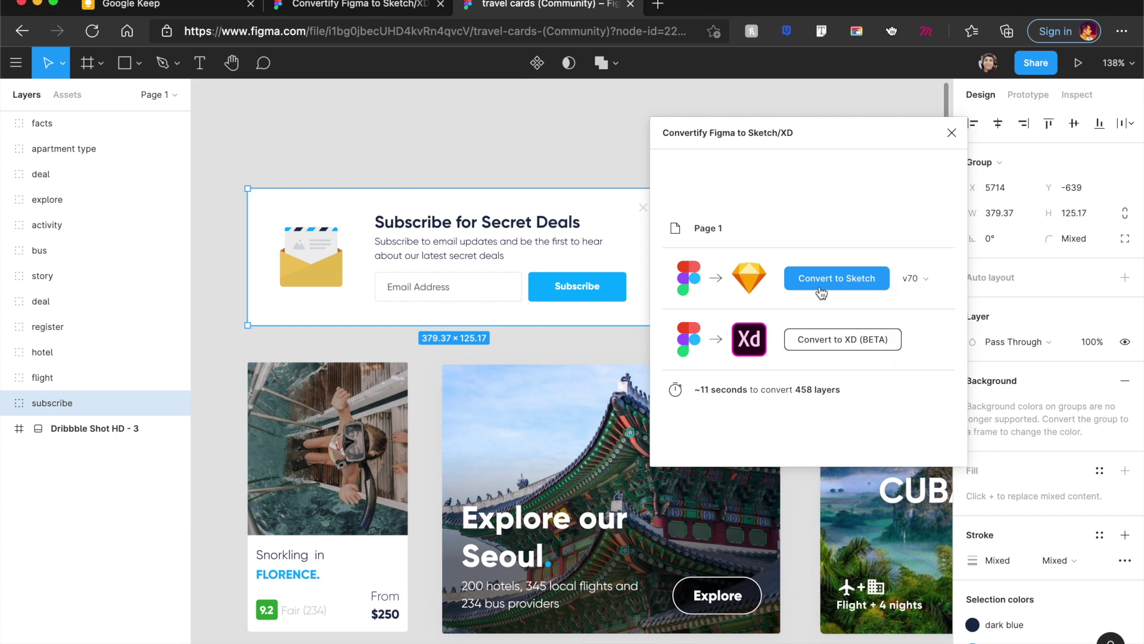
left_click(835, 341)
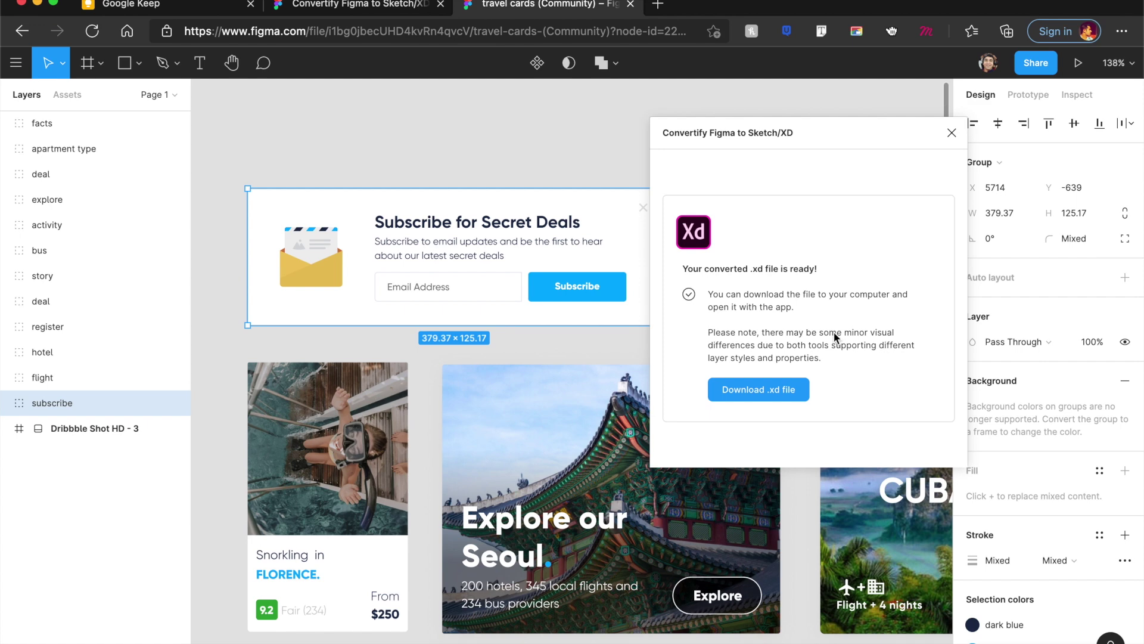
left_click(766, 398)
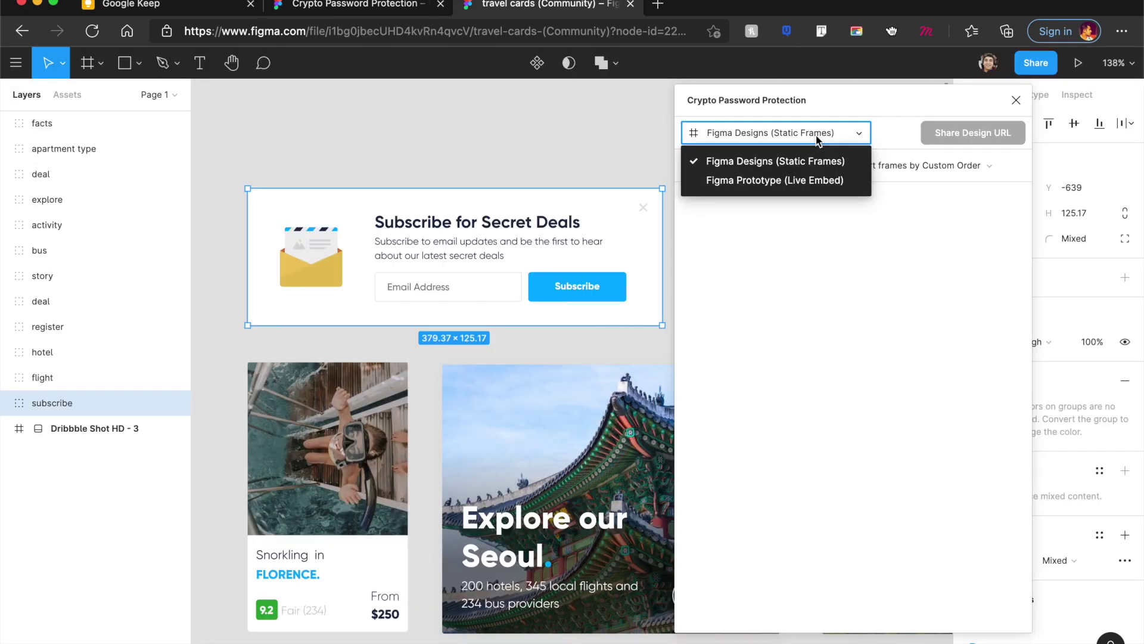
Set the Crypto Password Protection sharing type to Figma Prototype (Live Embed)
left_click(859, 127)
left_click(836, 135)
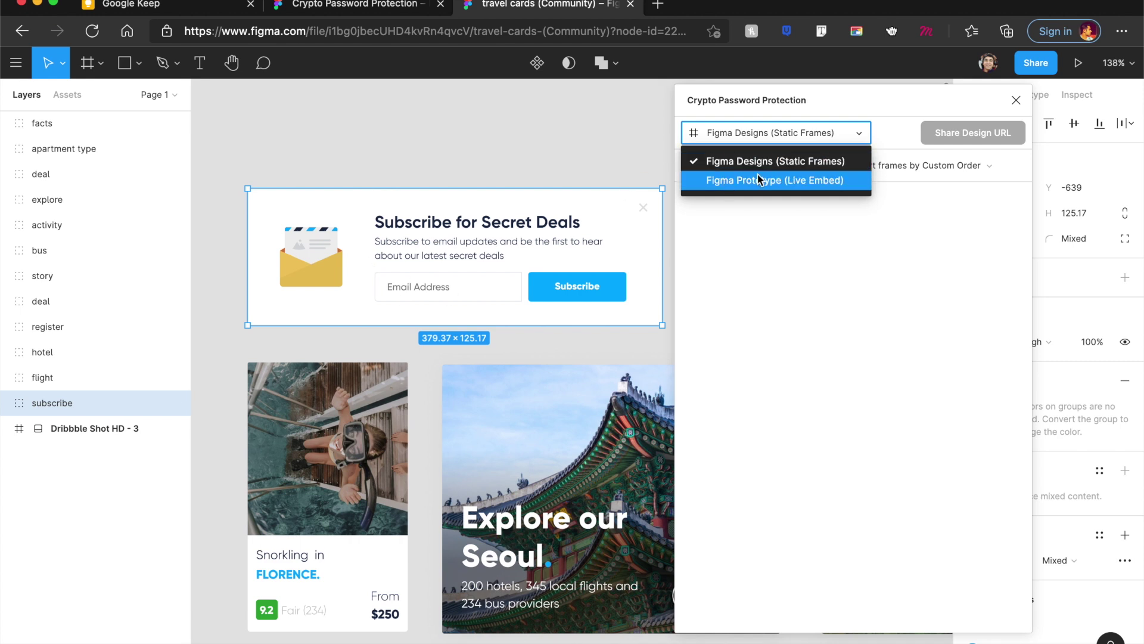
left_click(780, 184)
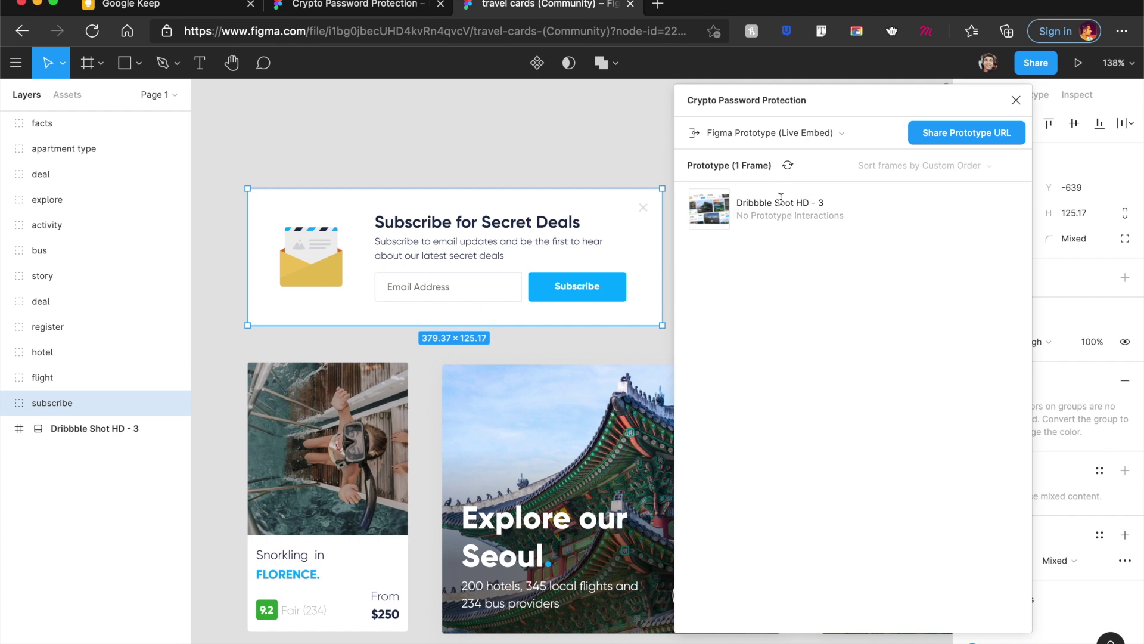
scroll(370, 286, "down", 5)
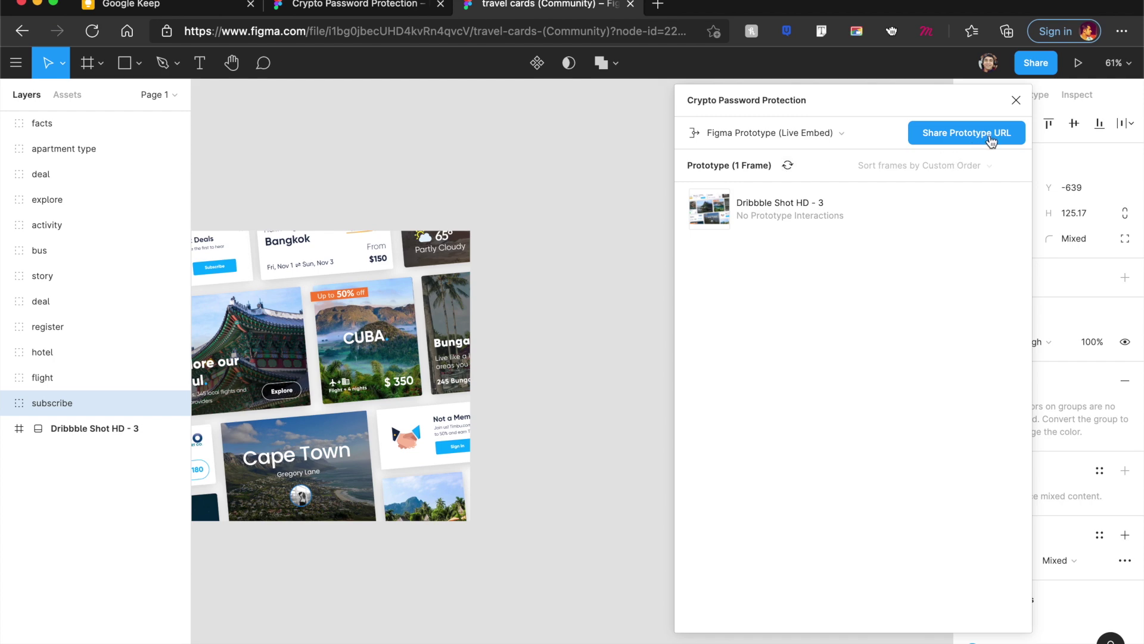
Paste the Figma file link as the prototype URL, create the protected URL, and copy the secure link
left_click(973, 146)
left_click_drag(899, 101, 1027, 104)
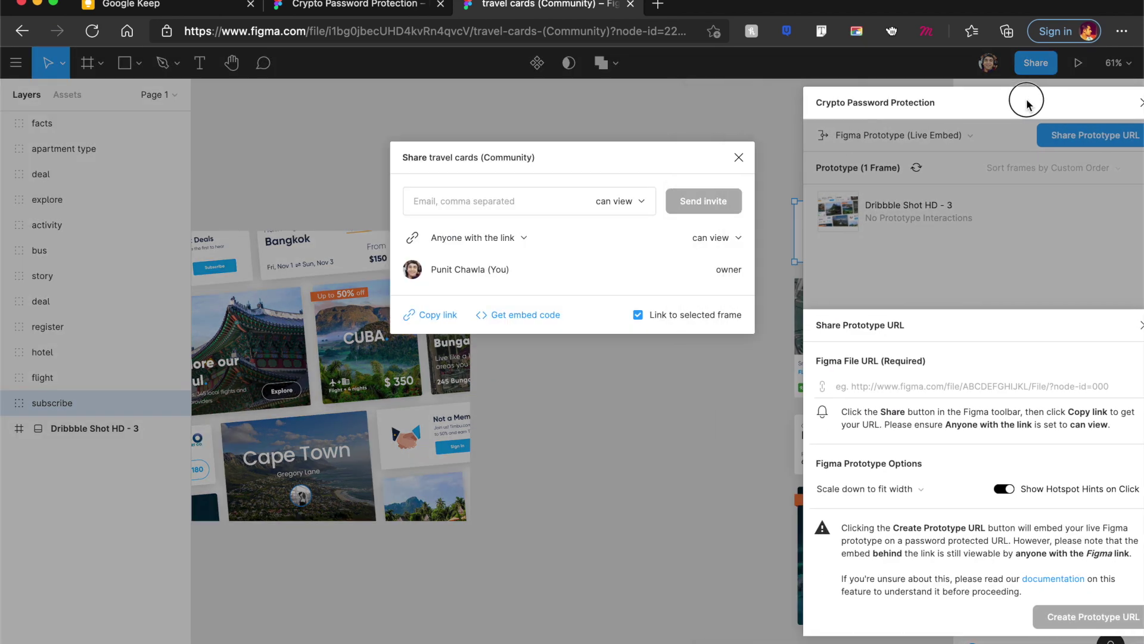
left_click(428, 318)
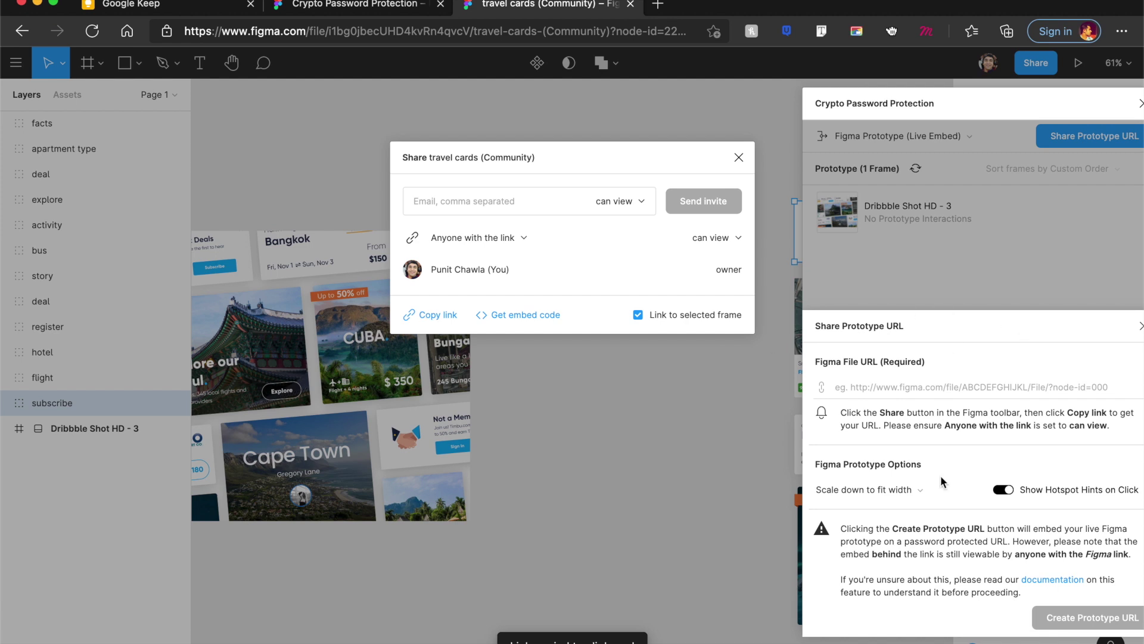
left_click(929, 388)
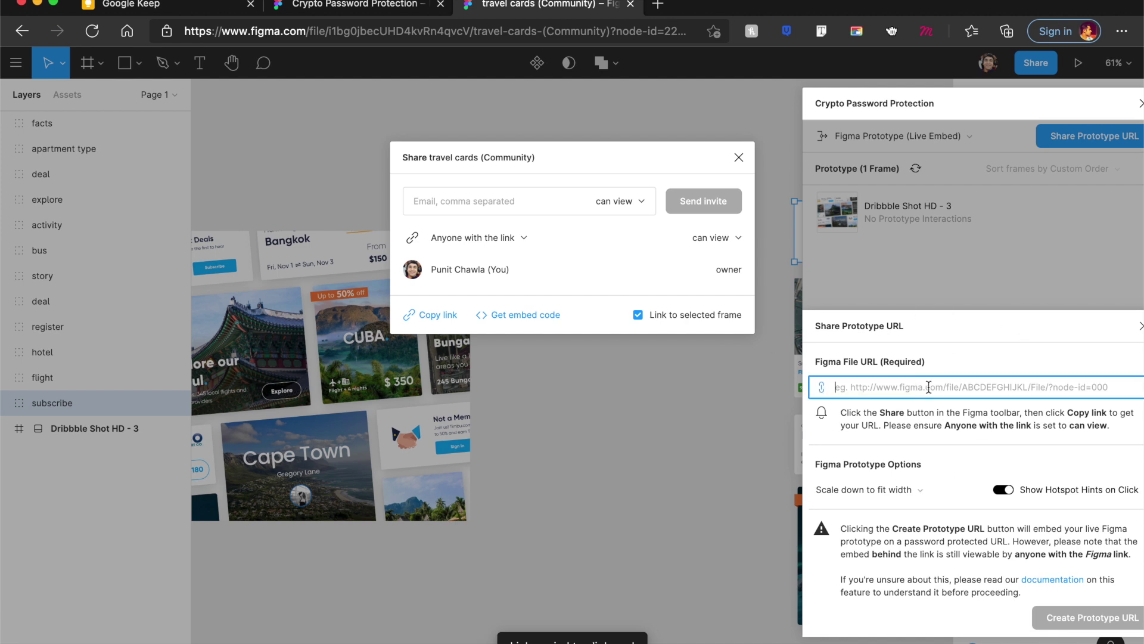
key("super+v")
left_click_drag(1013, 103, 760, 69)
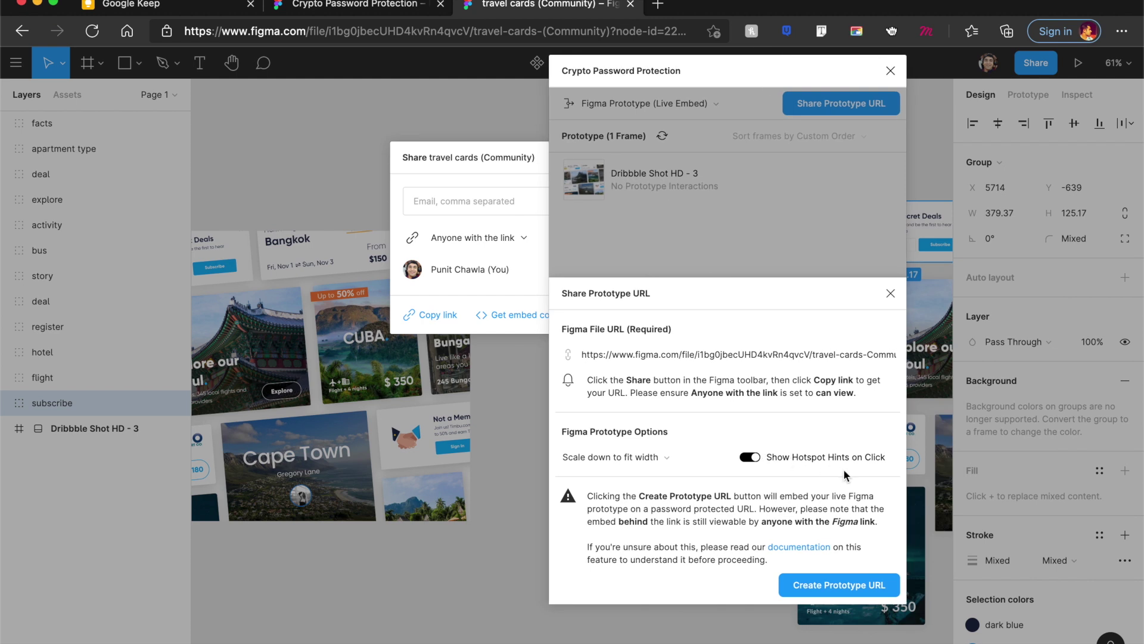
left_click(808, 585)
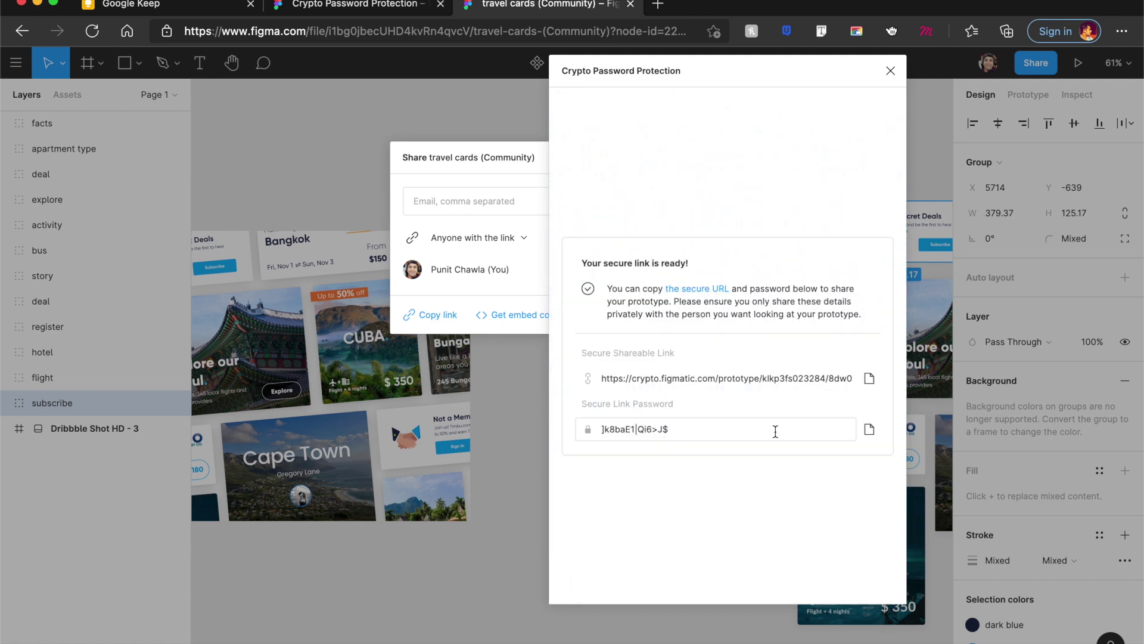
left_click(869, 381)
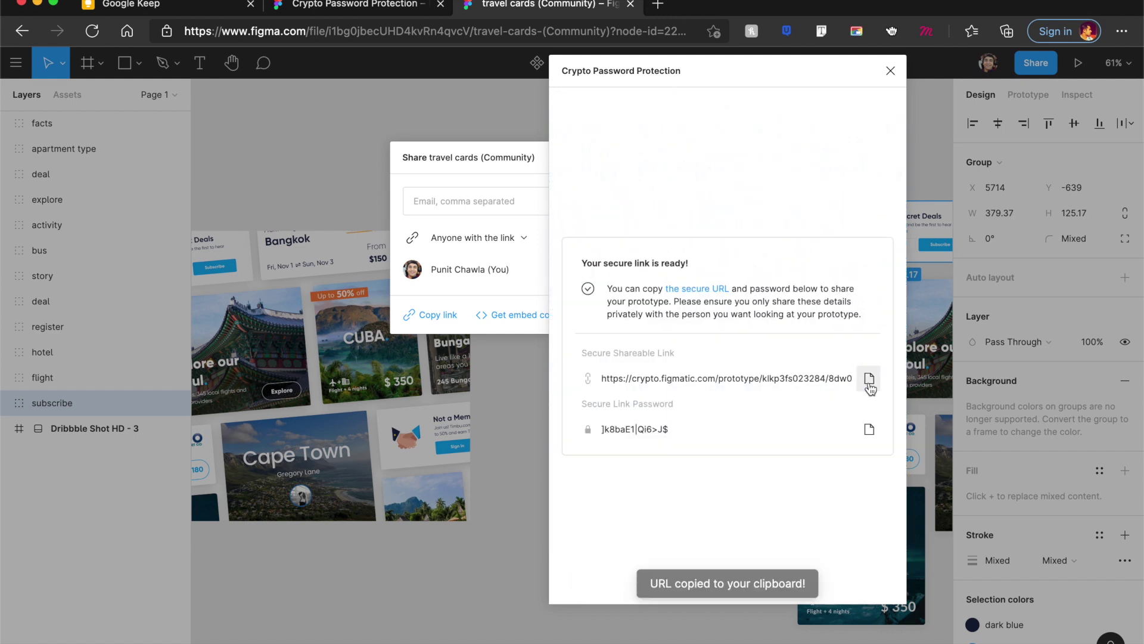
left_click(1126, 36)
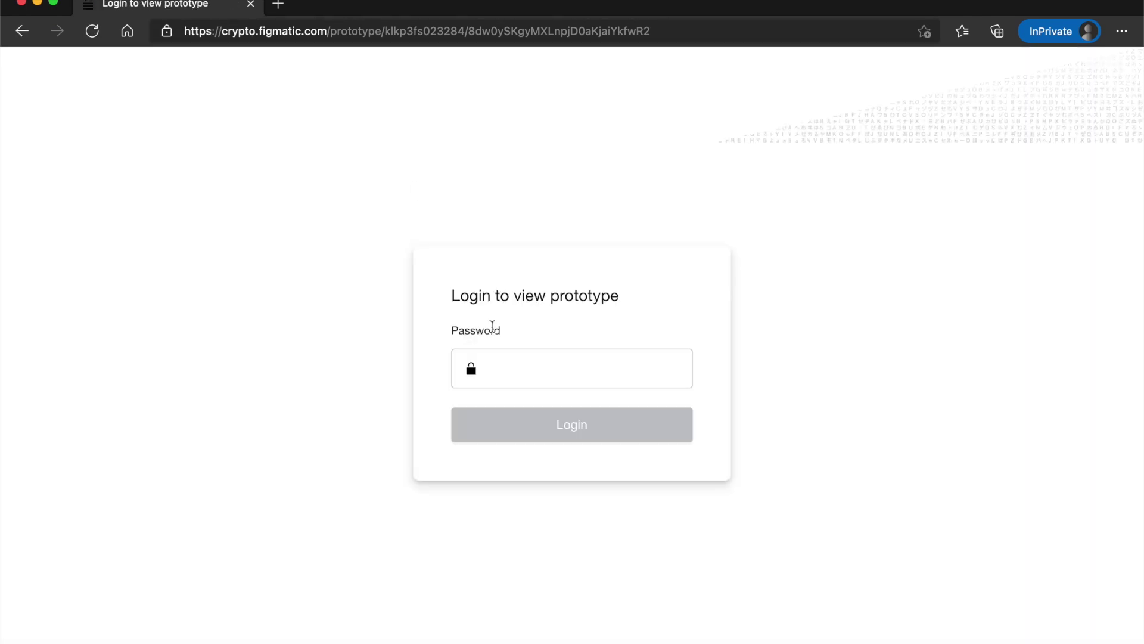
Copy the secure link's password from the plugin, paste it into the login page, and log in
left_click(529, 368)
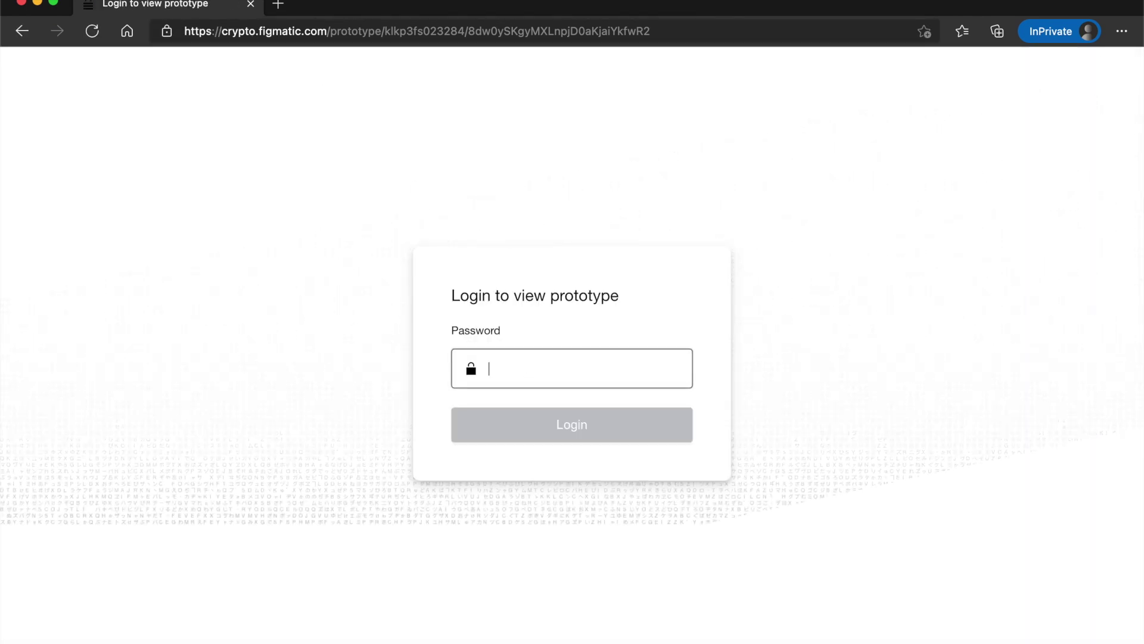
left_click(37, 3)
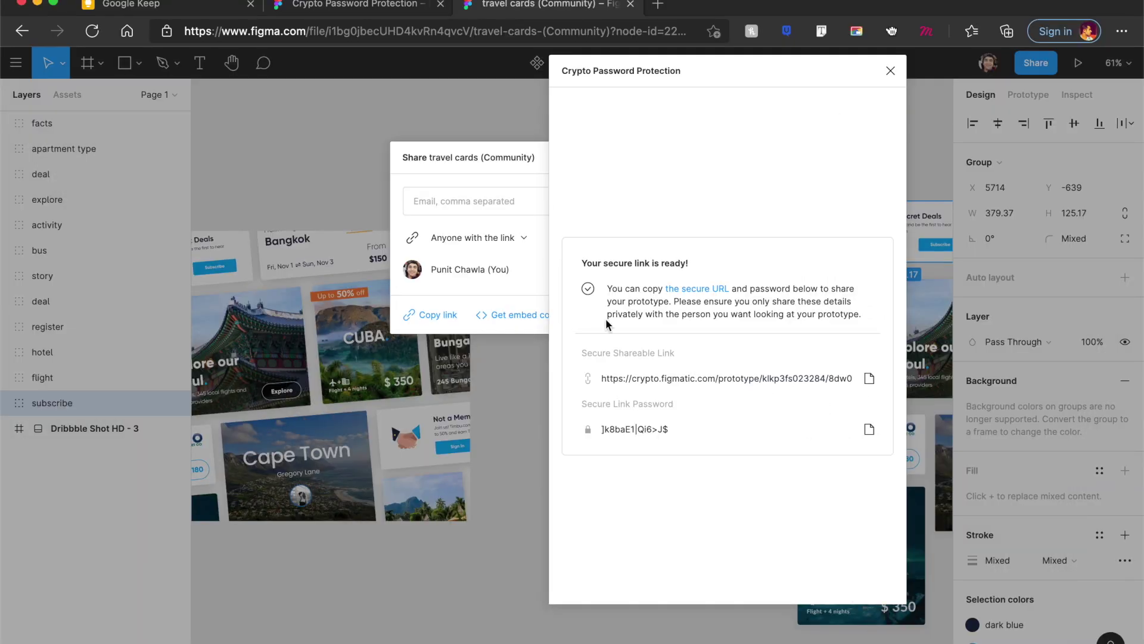
left_click(869, 429)
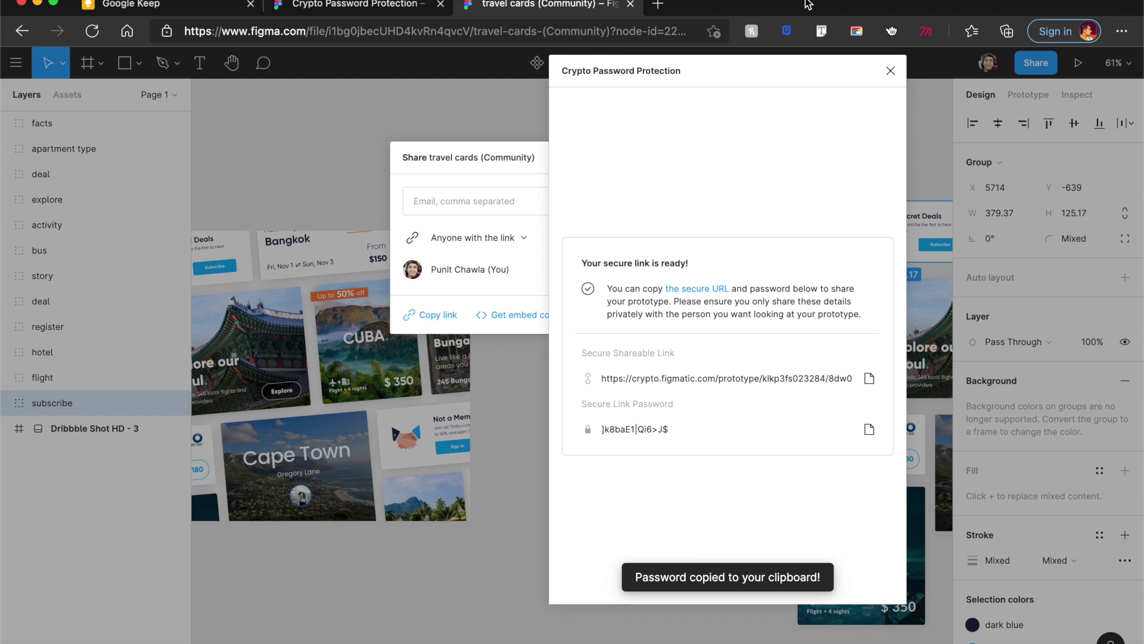
left_click(859, 625)
left_click(534, 372)
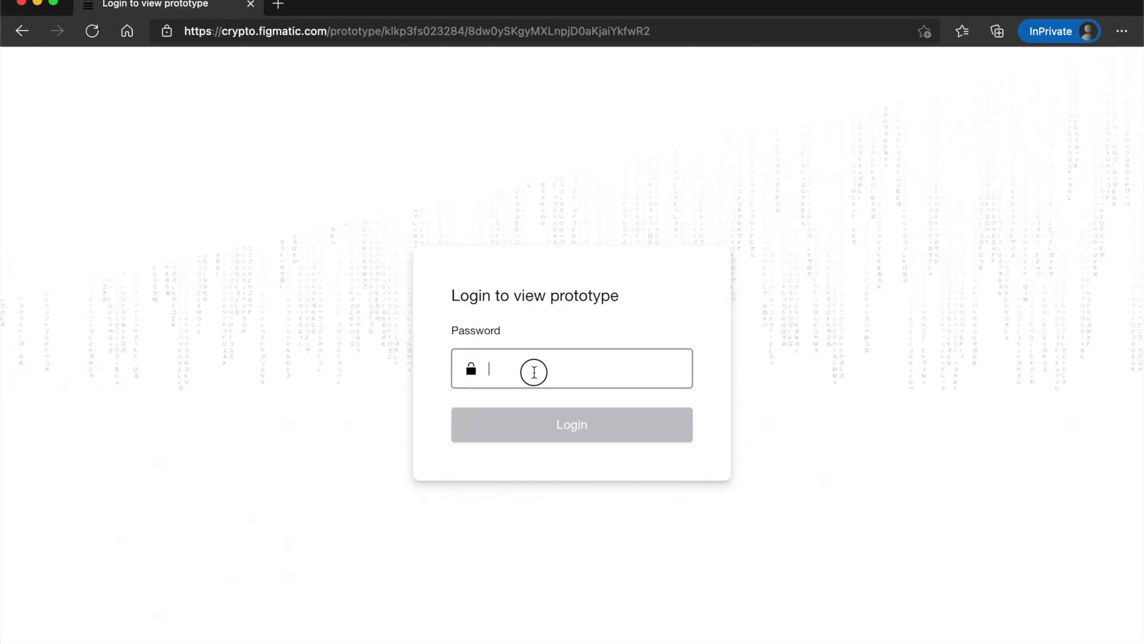
key("super+v")
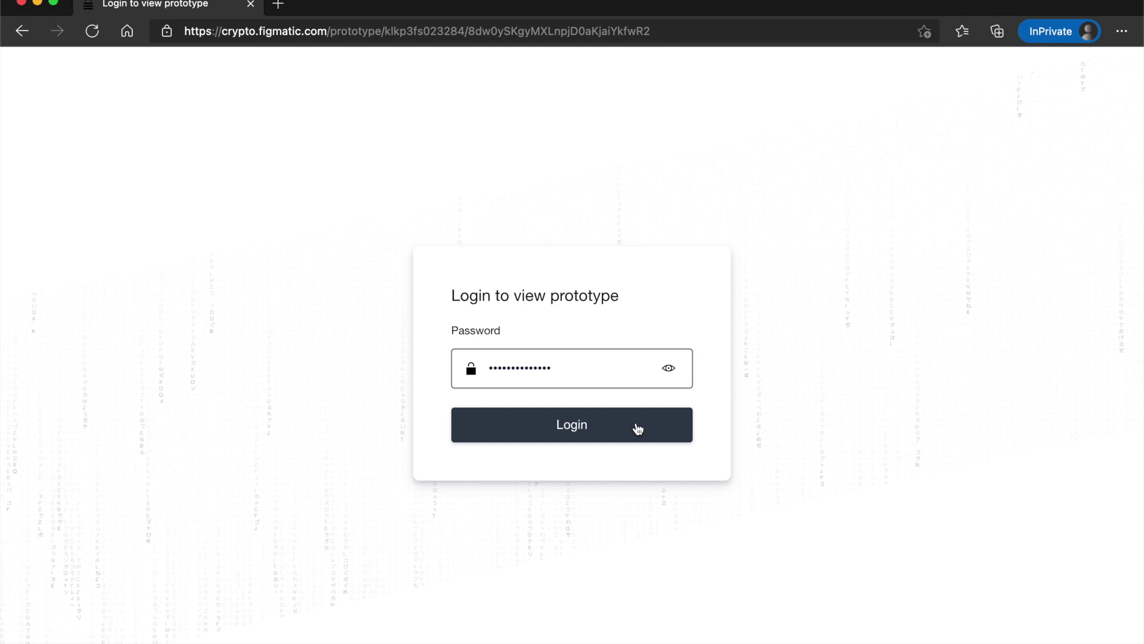
left_click(636, 424)
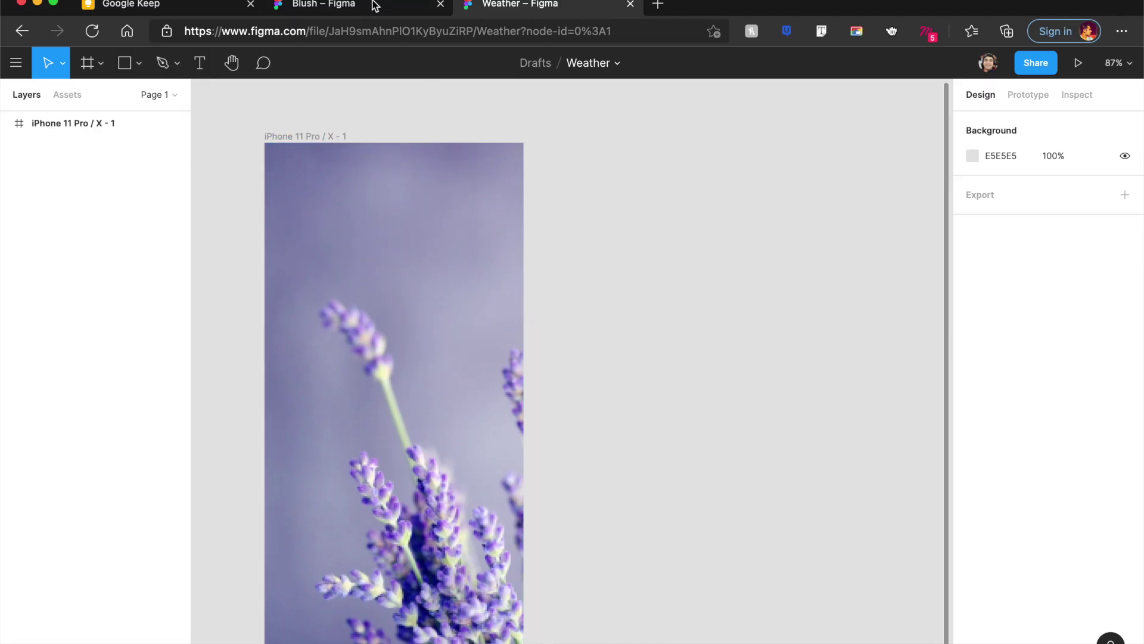
View the Blush plugin page, then launch Blush from the Weather file's canvas menu
left_click(371, 5)
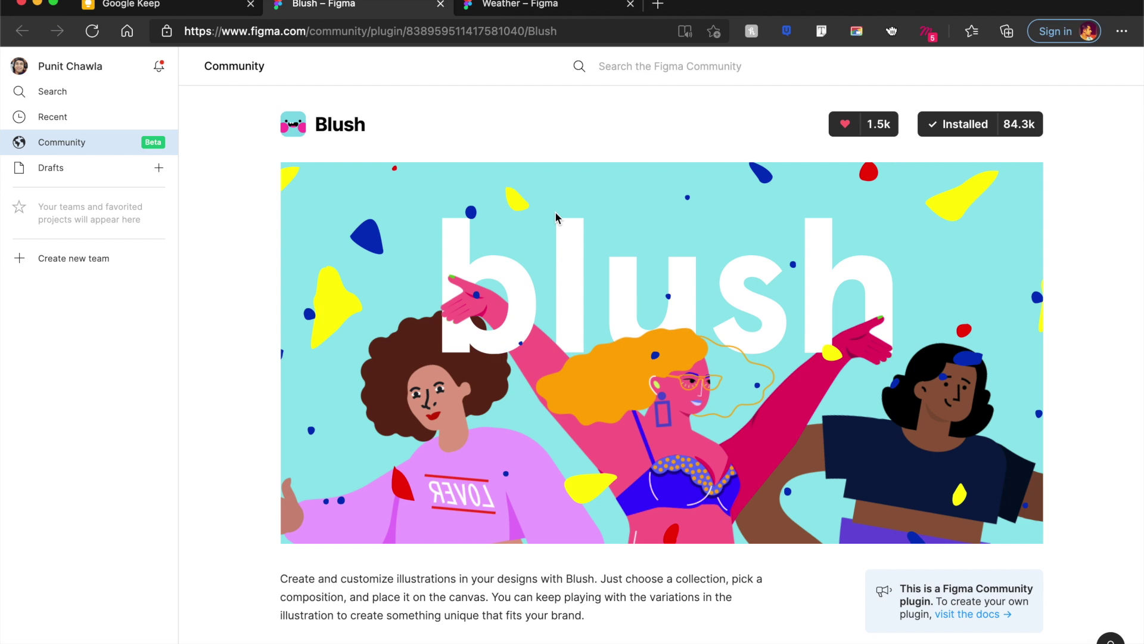
scroll(556, 217, "down", 5)
scroll(556, 217, "down", 4)
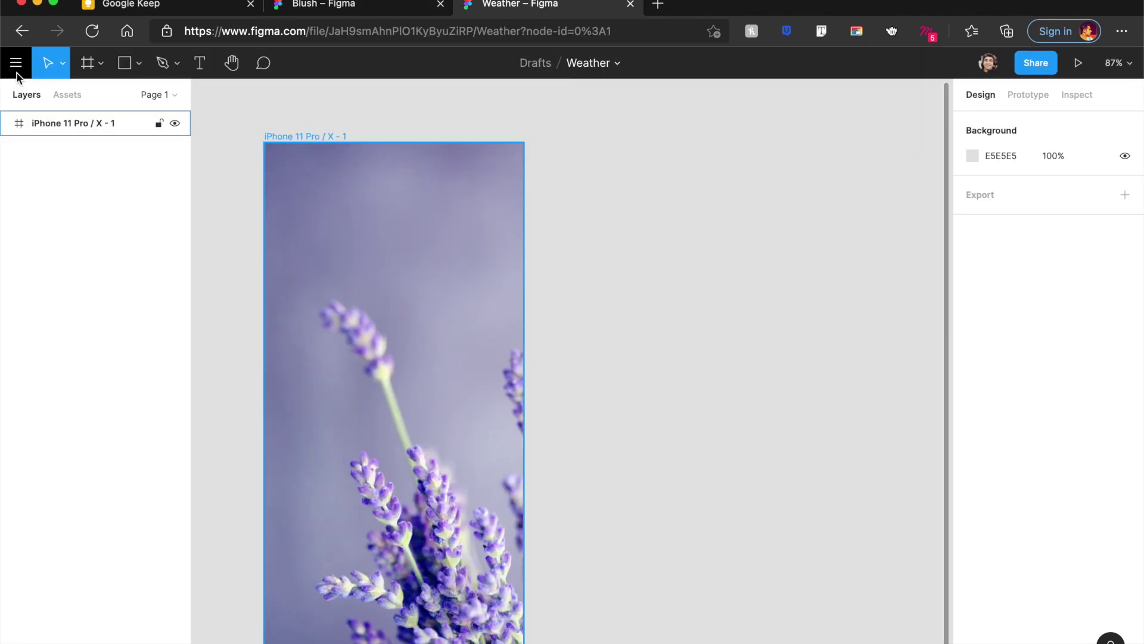
left_click(14, 64)
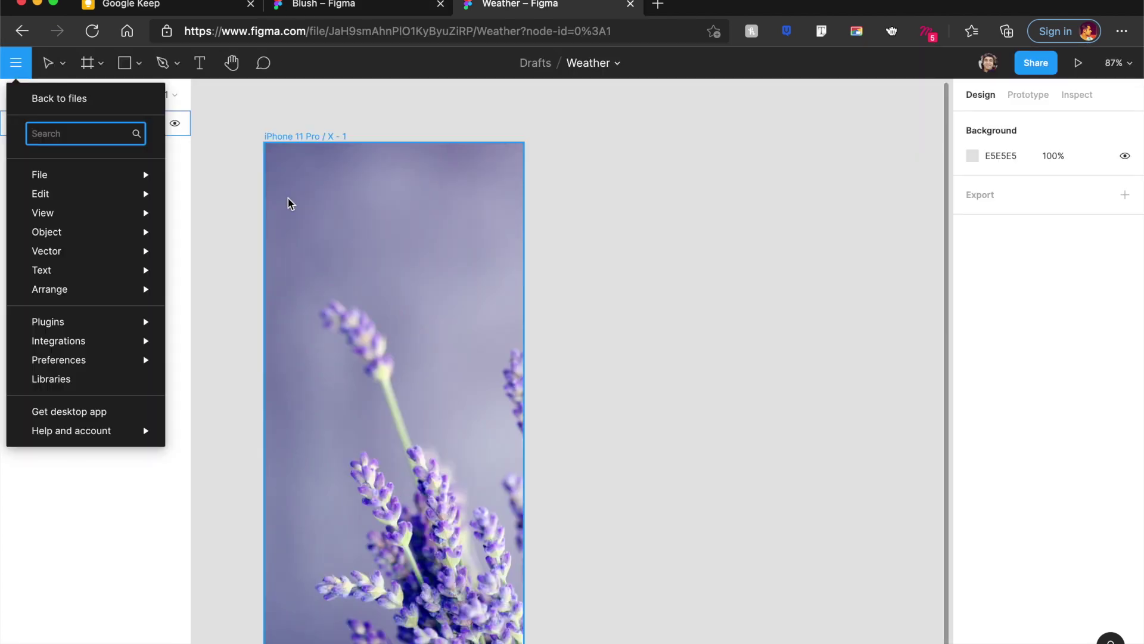
left_click(697, 370)
right_click(697, 370)
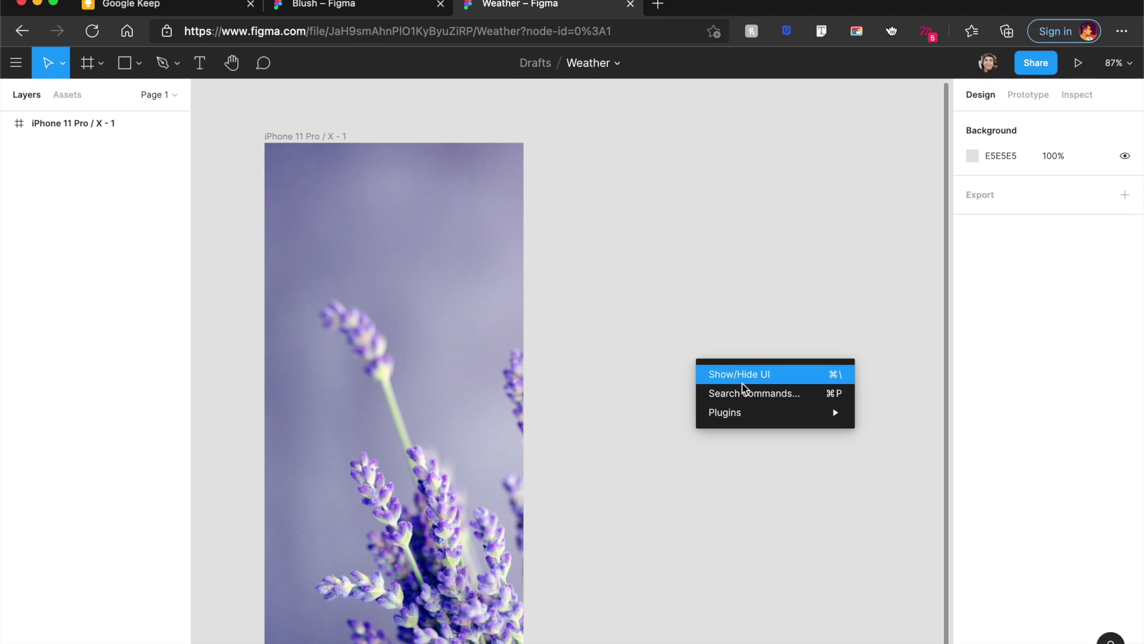
mouse_move(737, 418)
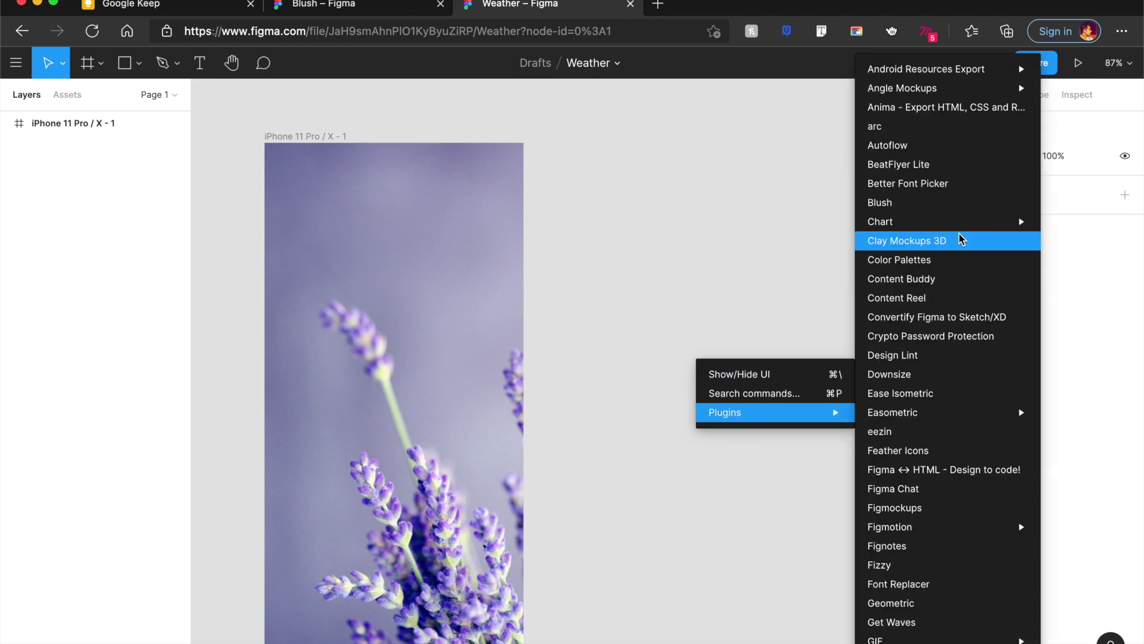
left_click(888, 203)
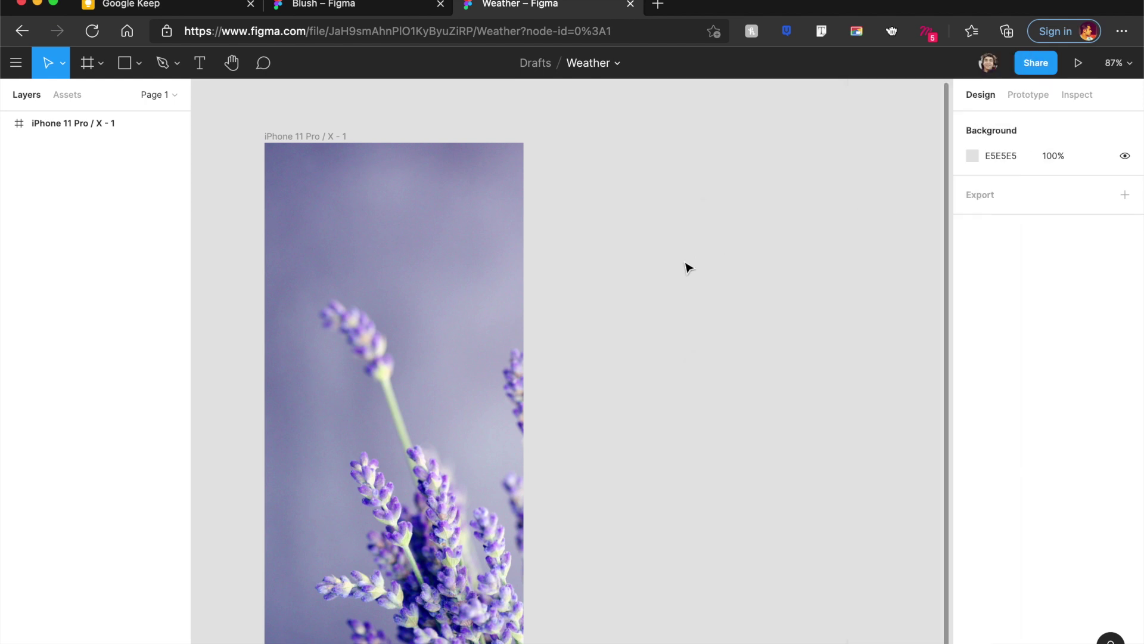
left_click_drag(552, 90, 772, 92)
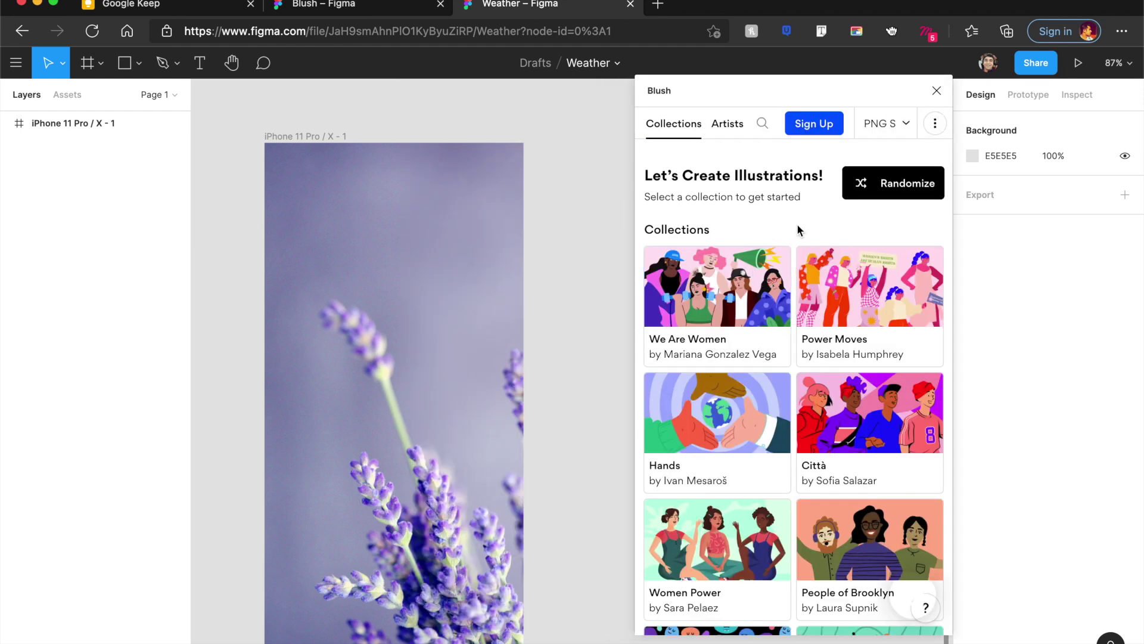
Randomize the Pebble People avatar and give it the tall blue head
scroll(872, 435, "down", 2)
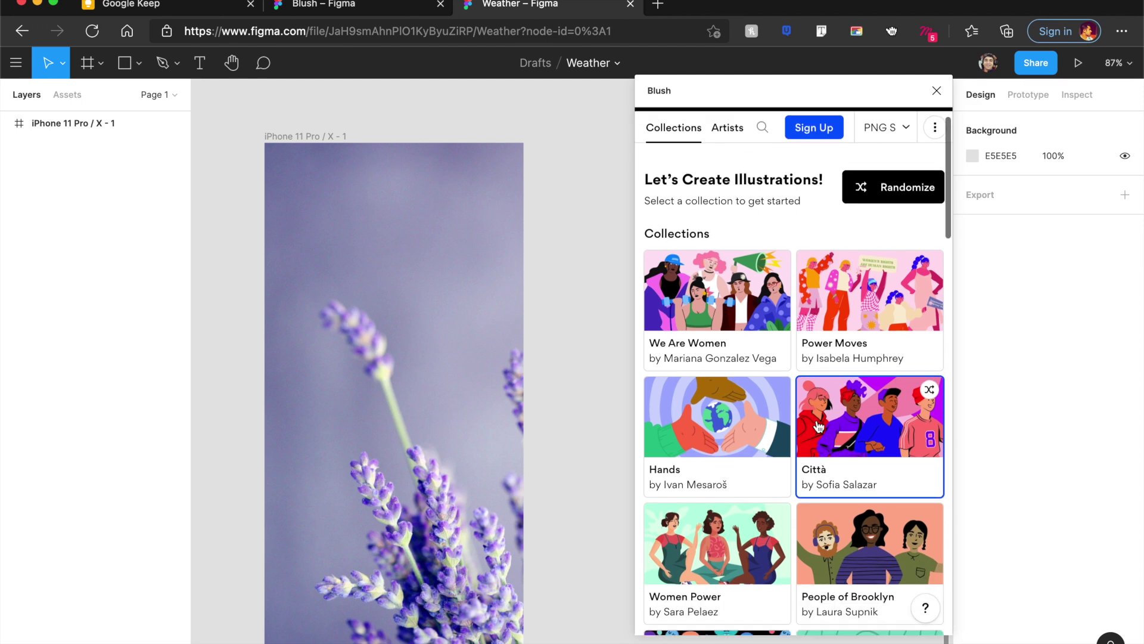
scroll(804, 377, "up", 2)
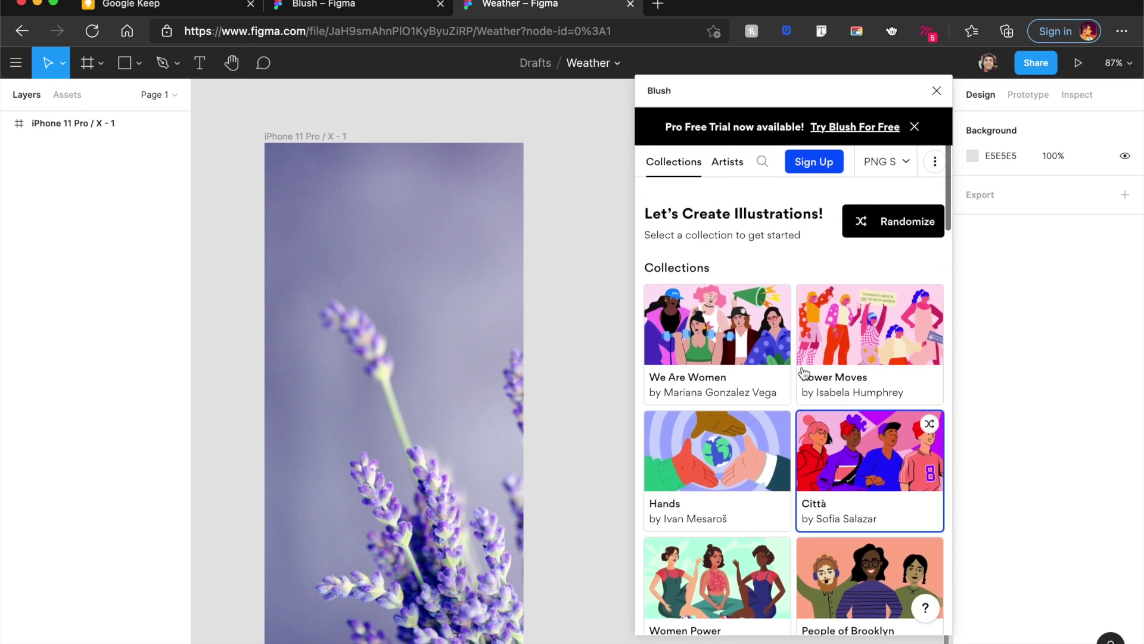
scroll(767, 345, "down", 5)
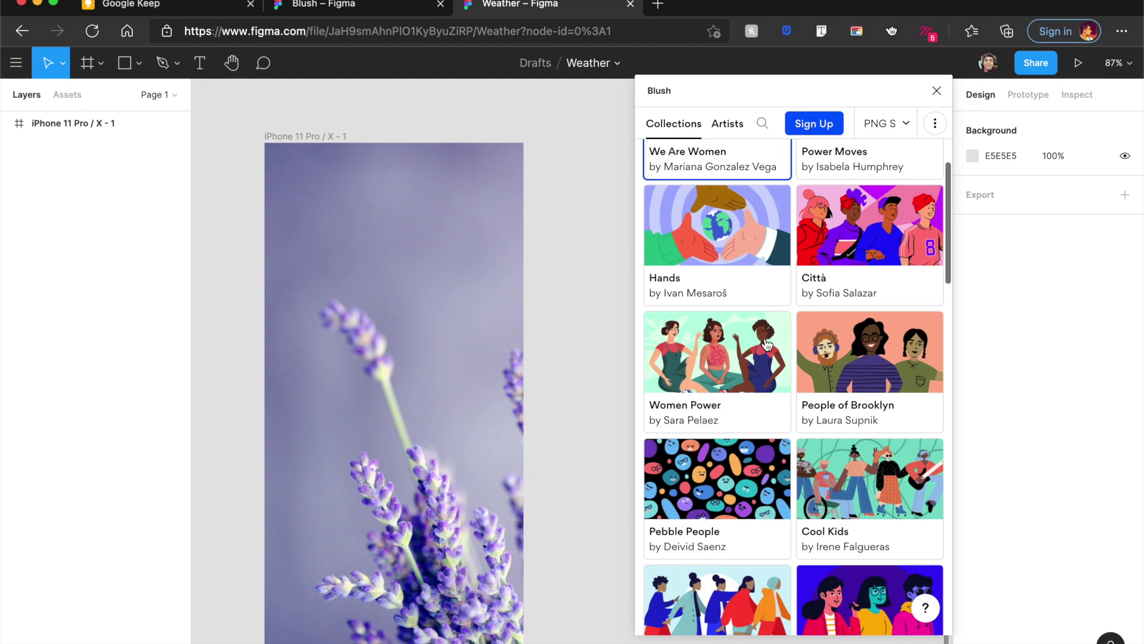
scroll(767, 344, "down", 5)
scroll(767, 345, "down", 5)
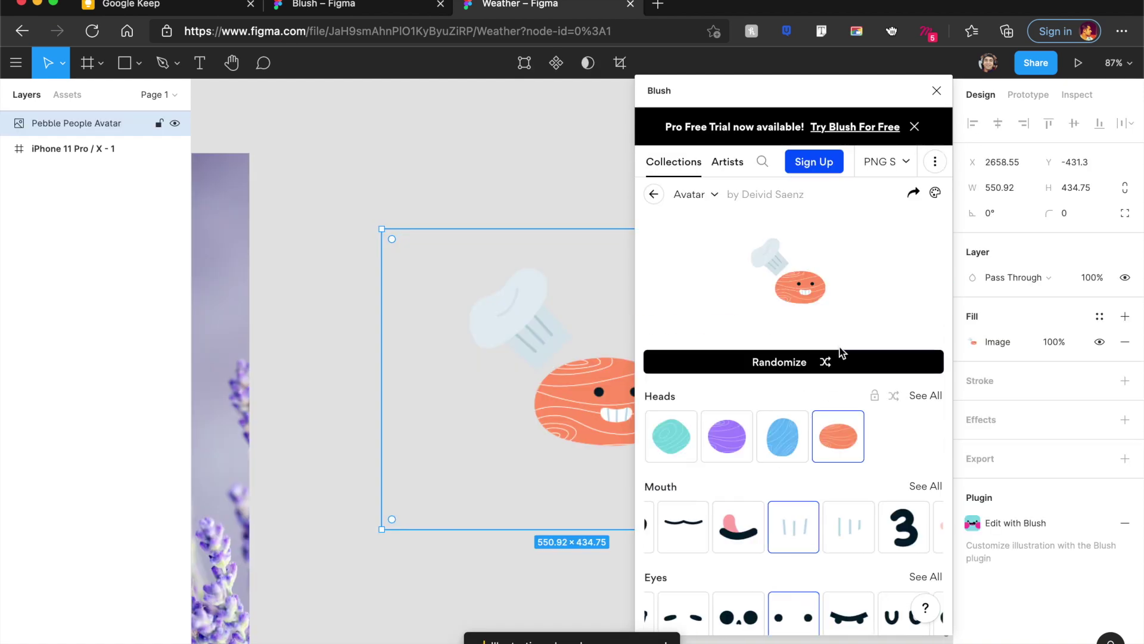
left_click(795, 360)
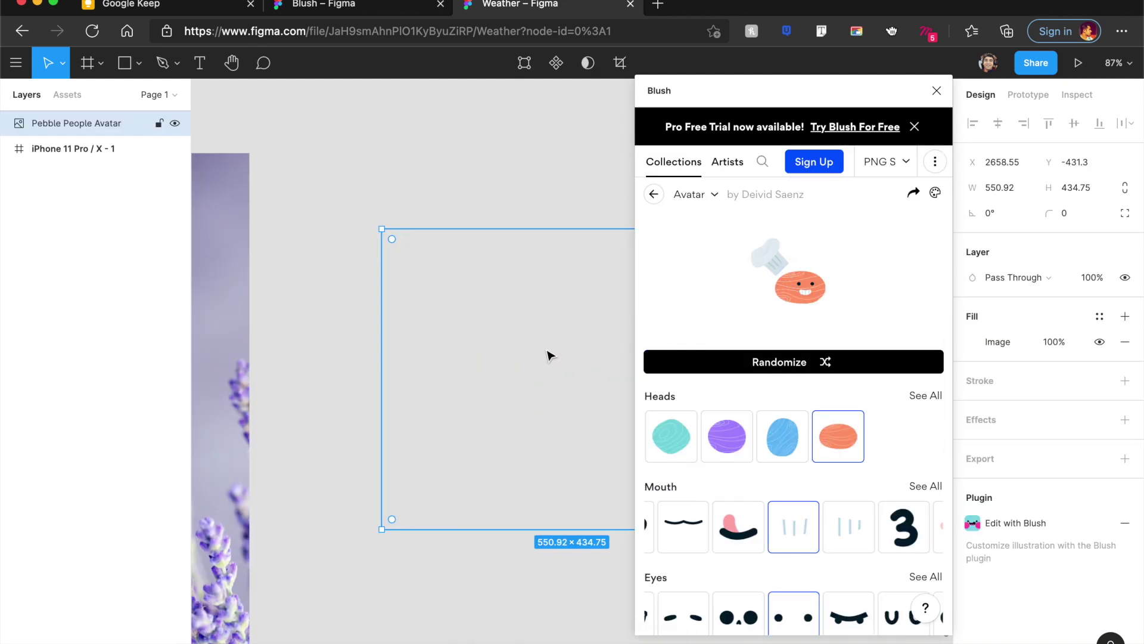
scroll(513, 441, "right", 5)
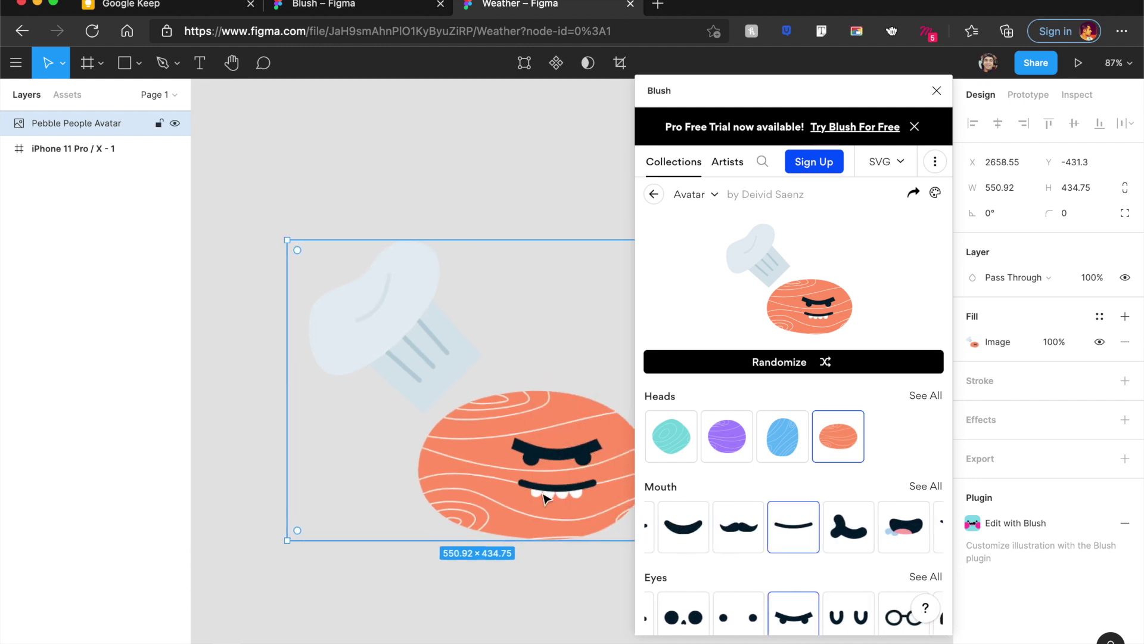
left_click(728, 440)
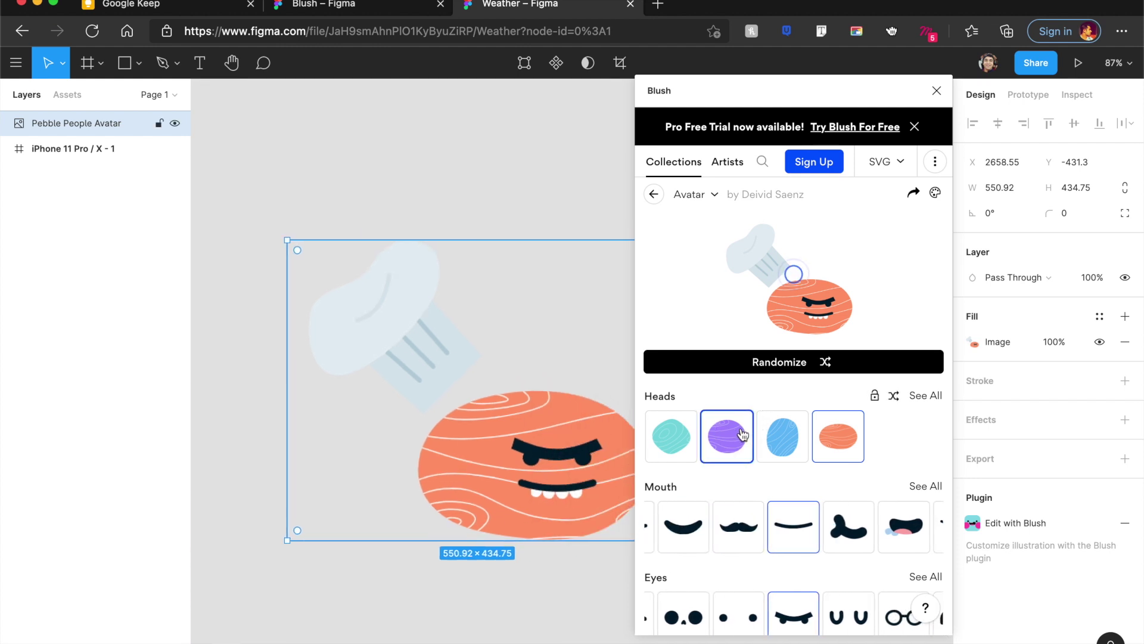
left_click(776, 457)
Give the avatar an open mouth, thick round eyes and a red cap, then browse Artists
scroll(745, 417, "down", 3)
left_click(678, 394)
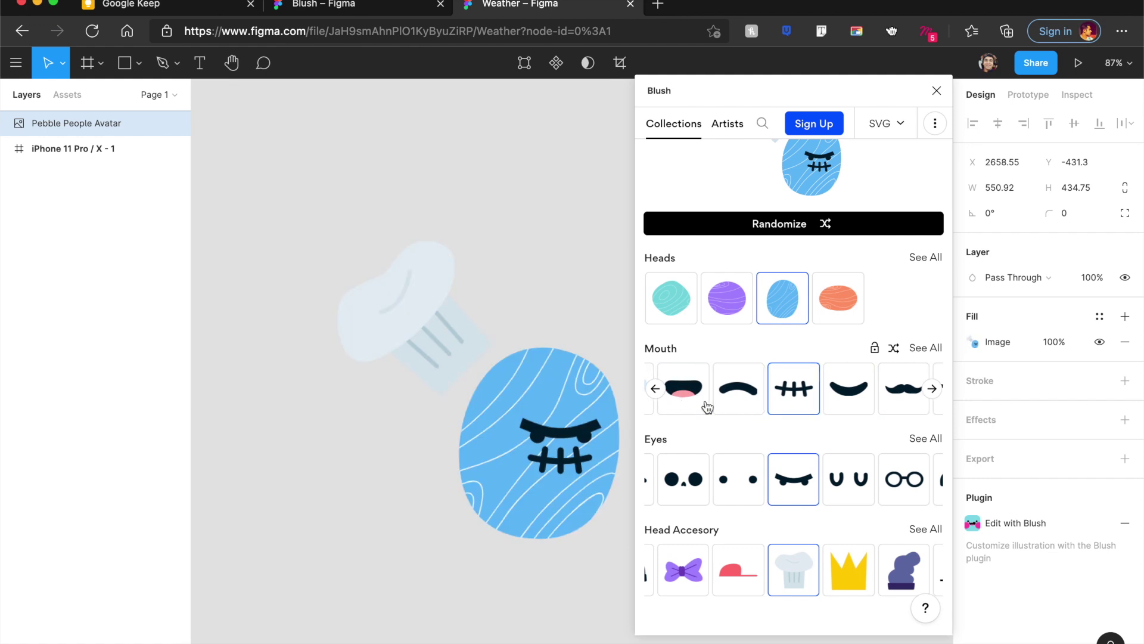
left_click(707, 406)
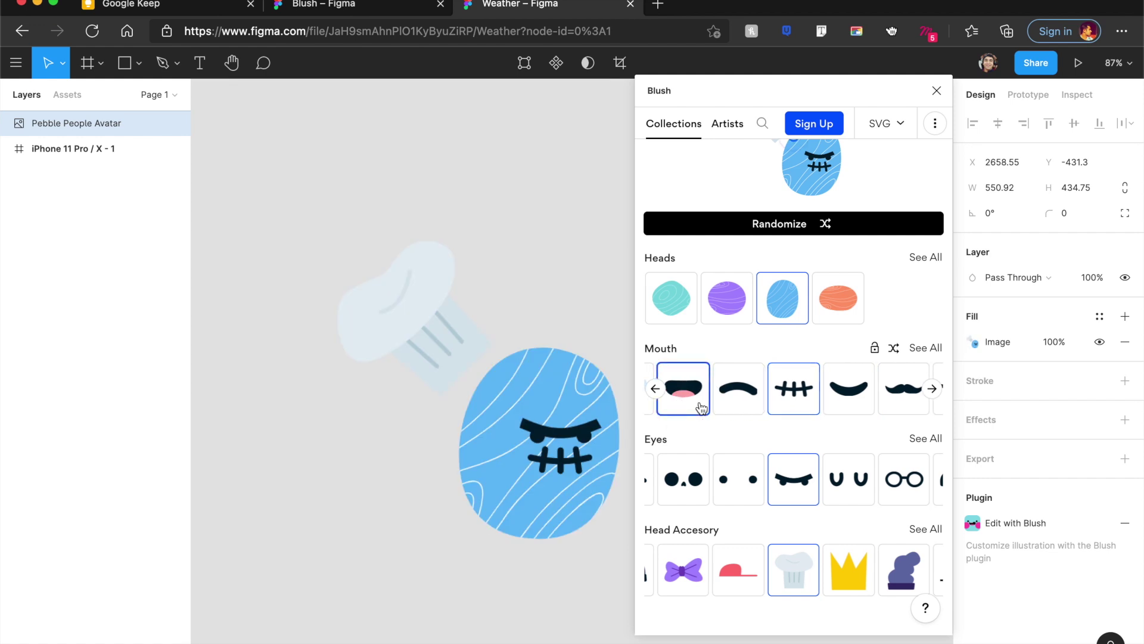
left_click(679, 492)
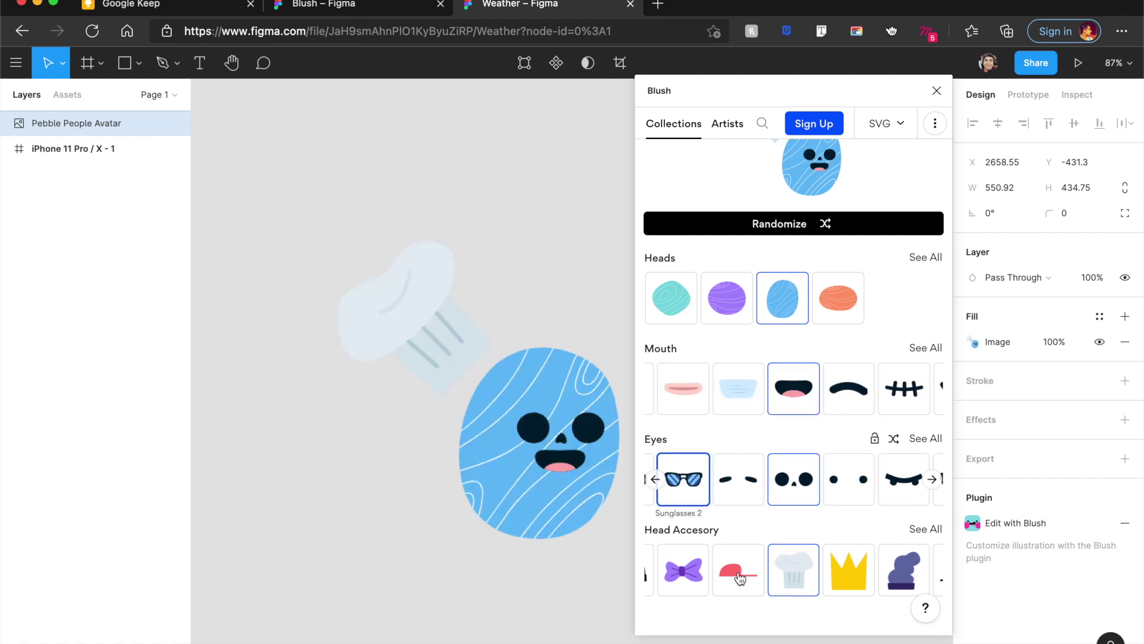
left_click(740, 576)
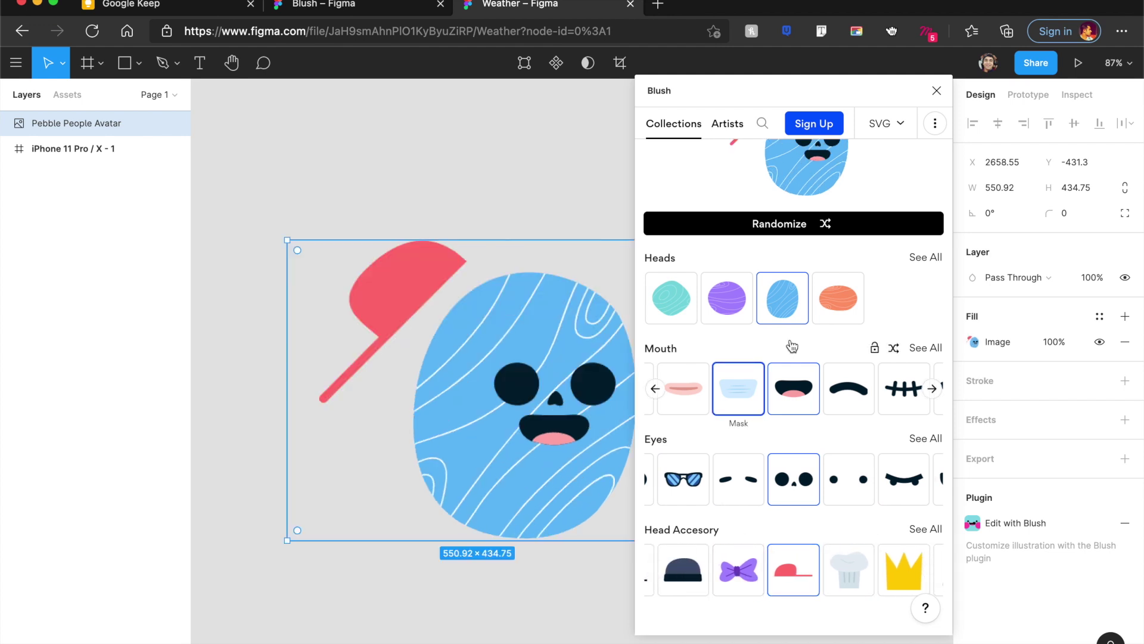
scroll(795, 334, "up", 3)
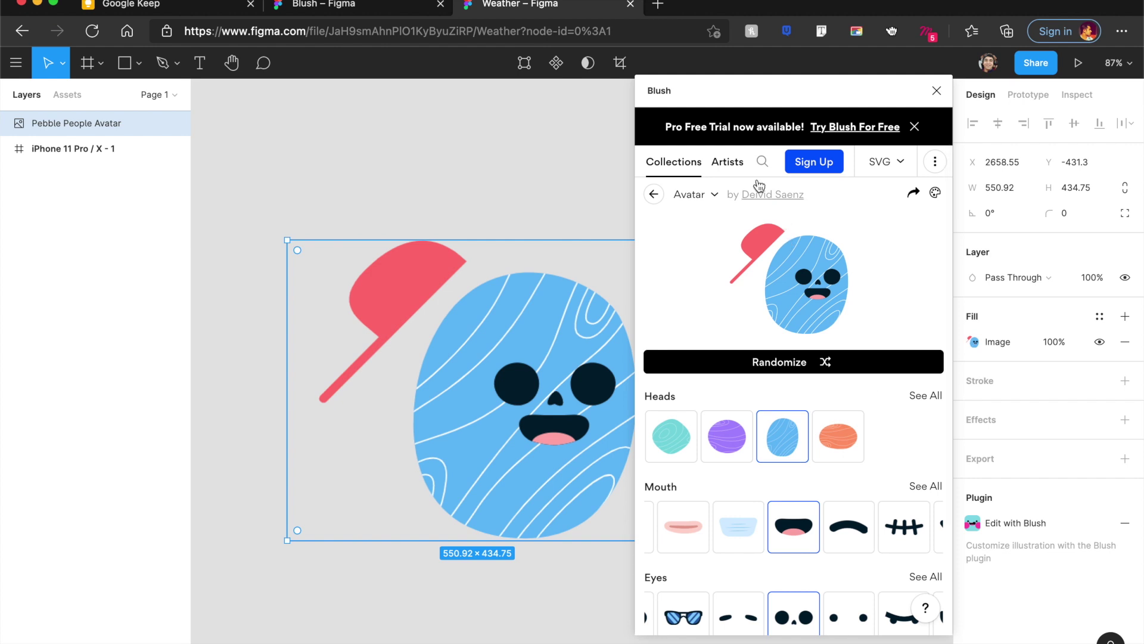
left_click(728, 169)
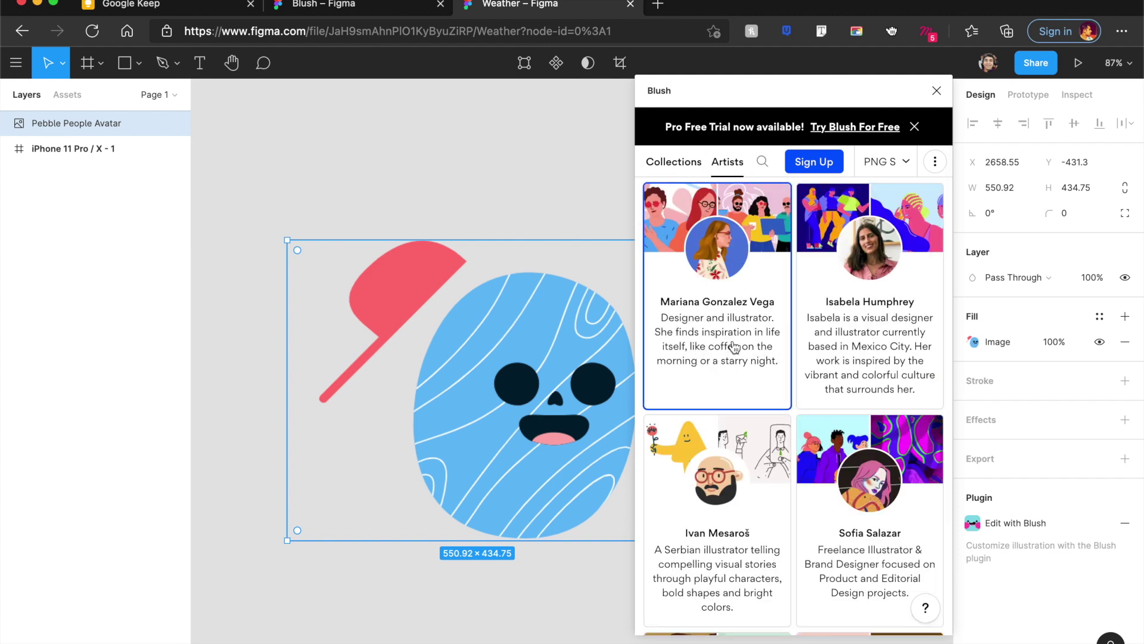
left_click(685, 162)
Dismiss the trial banner, search Blush illustrations for 'phone', and scroll the results
scroll(805, 269, "down", 3)
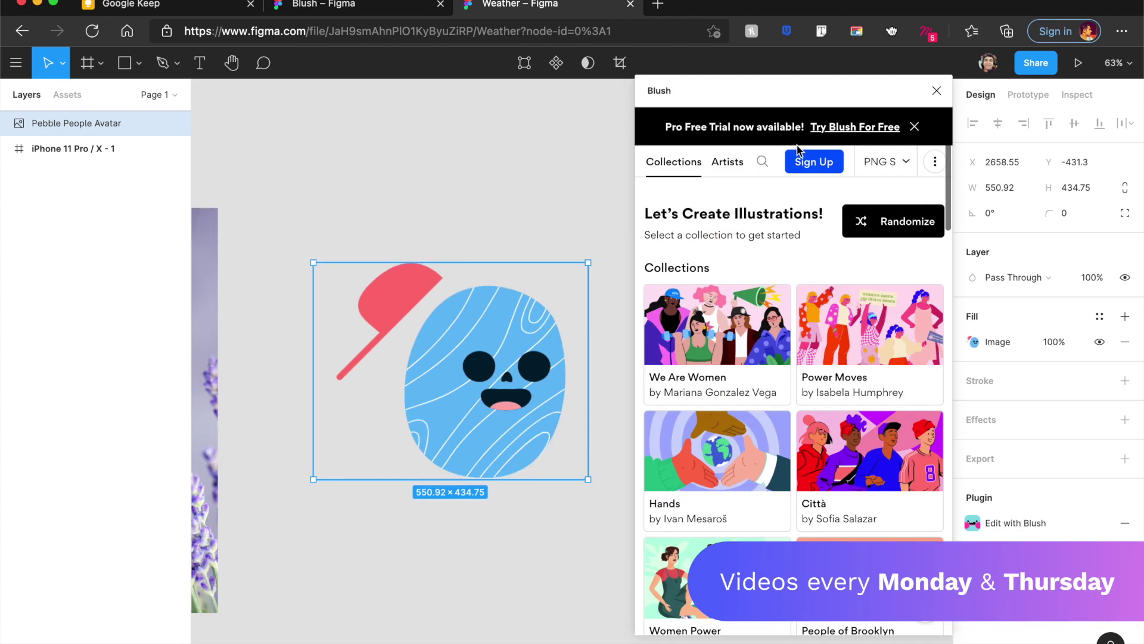
left_click(763, 162)
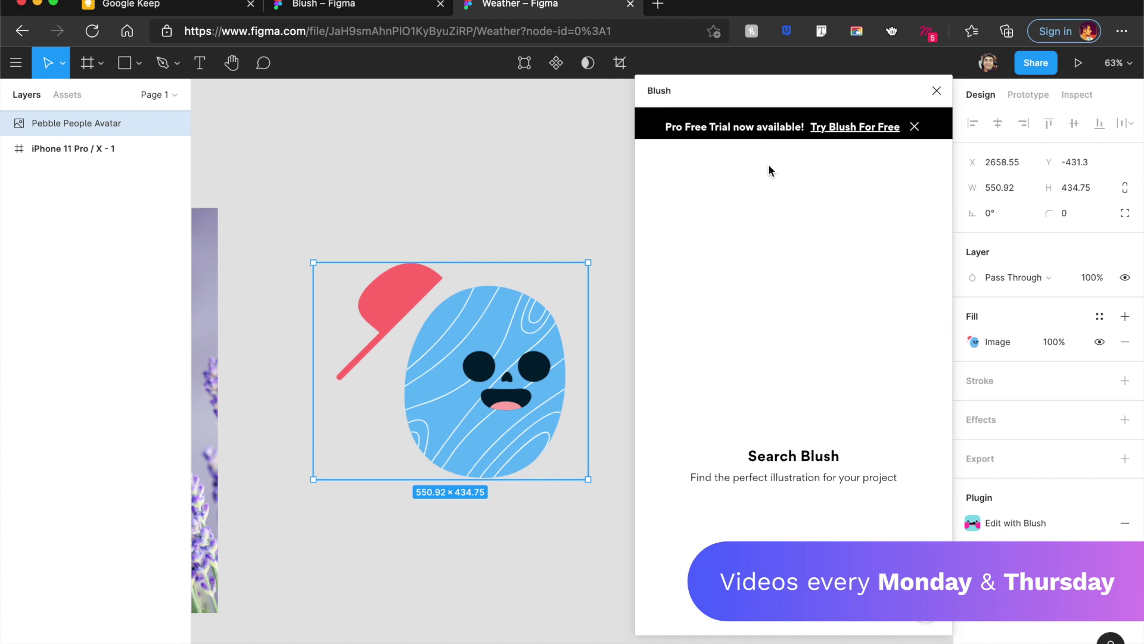
left_click(916, 127)
type("phone")
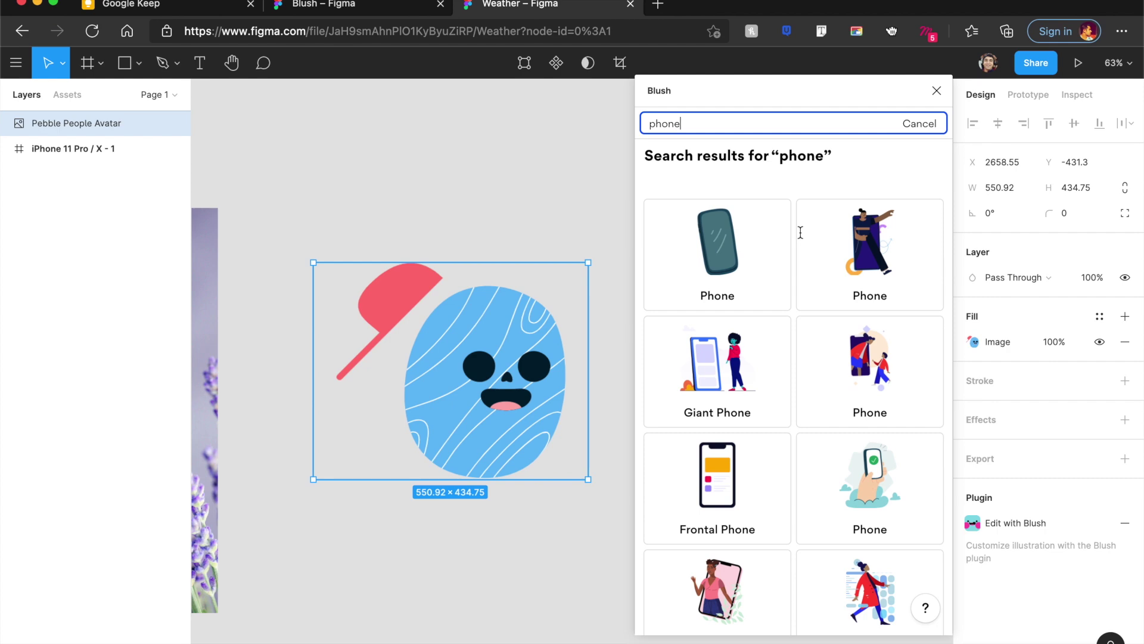
scroll(737, 421, "down", 5)
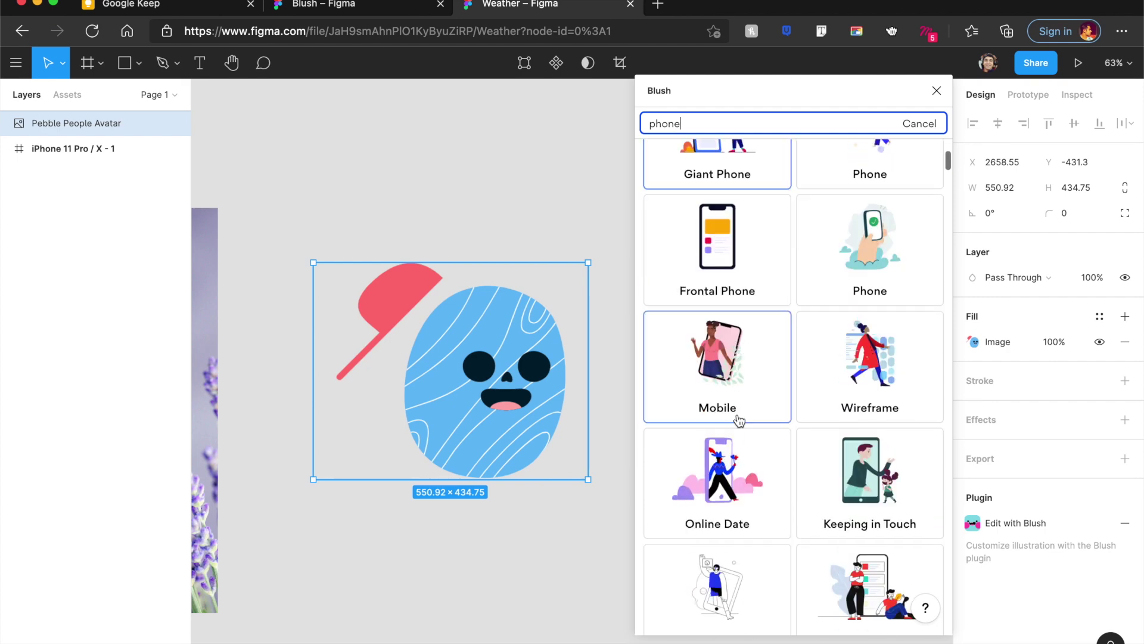
scroll(735, 423, "down", 20)
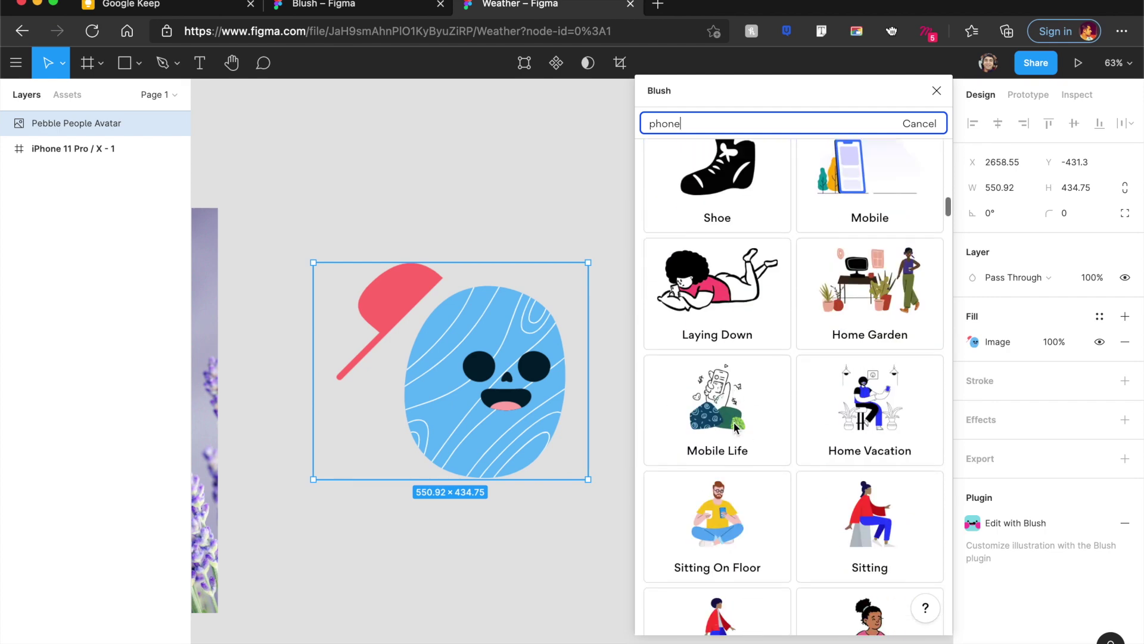
scroll(735, 422, "up", 20)
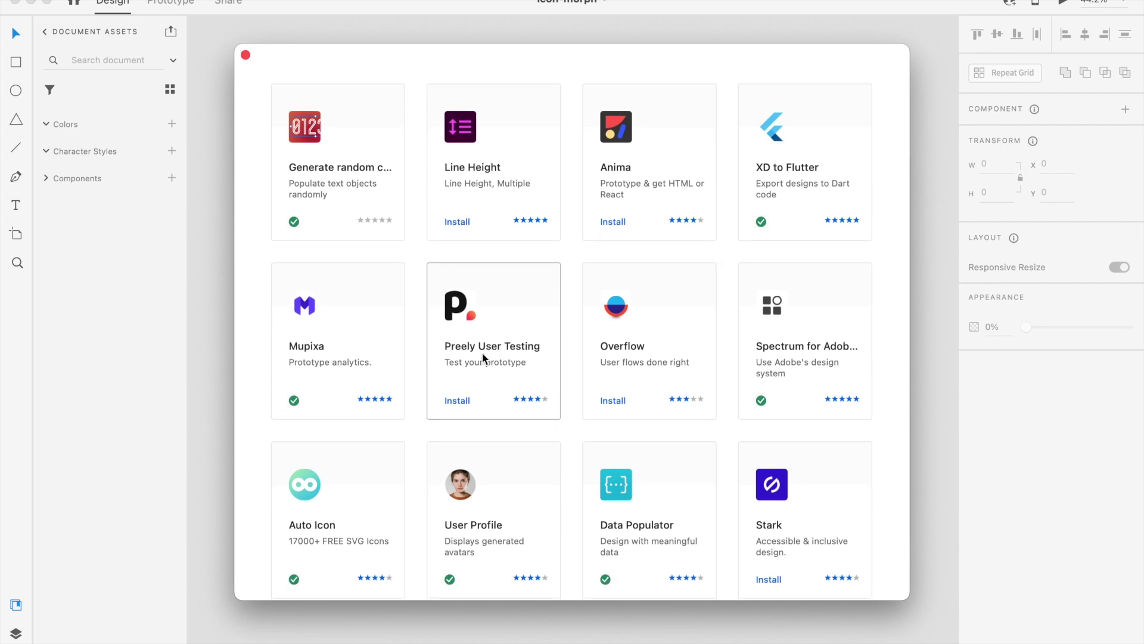
Open Colorsinspo's Color Palettes, load more palettes, and add palette #236 to Color Assets
scroll(484, 357, "down", 10)
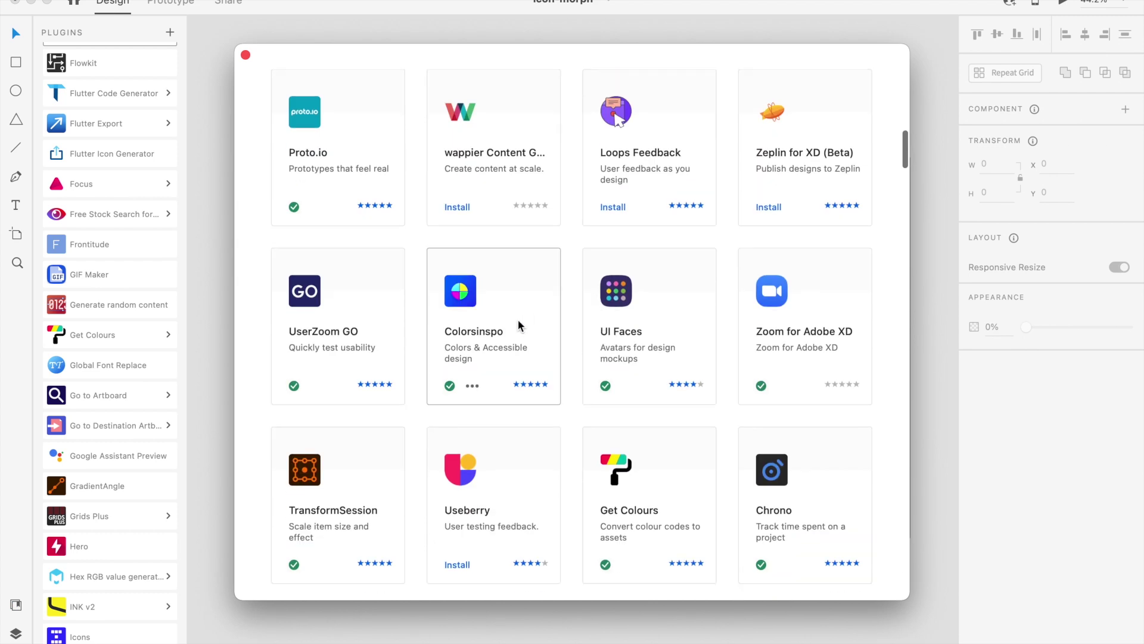
left_click(520, 325)
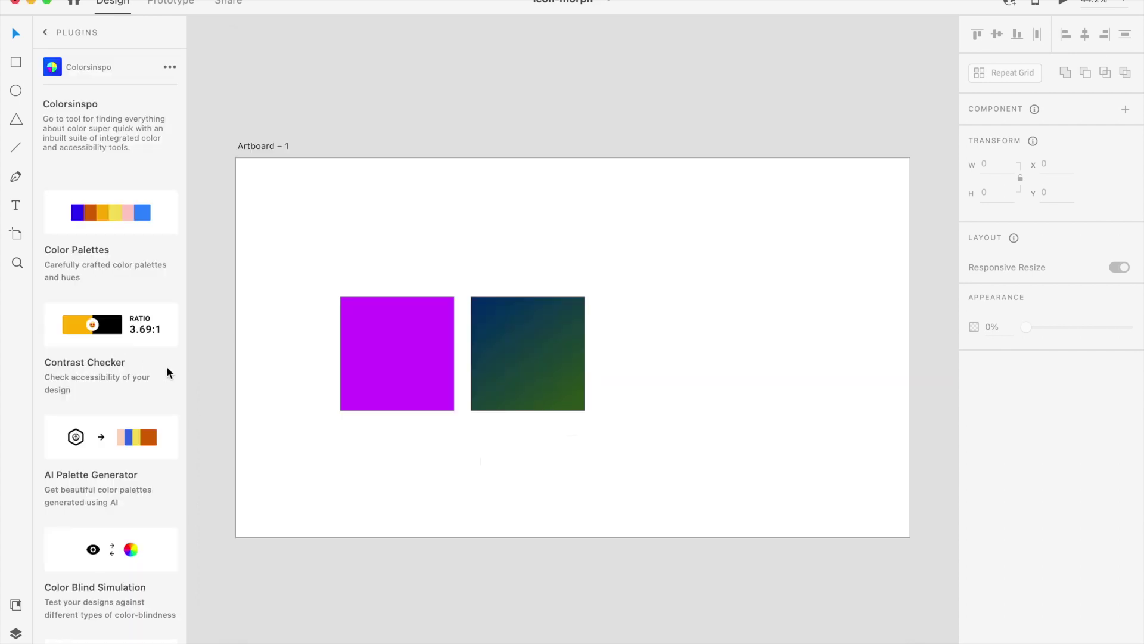
left_click(118, 210)
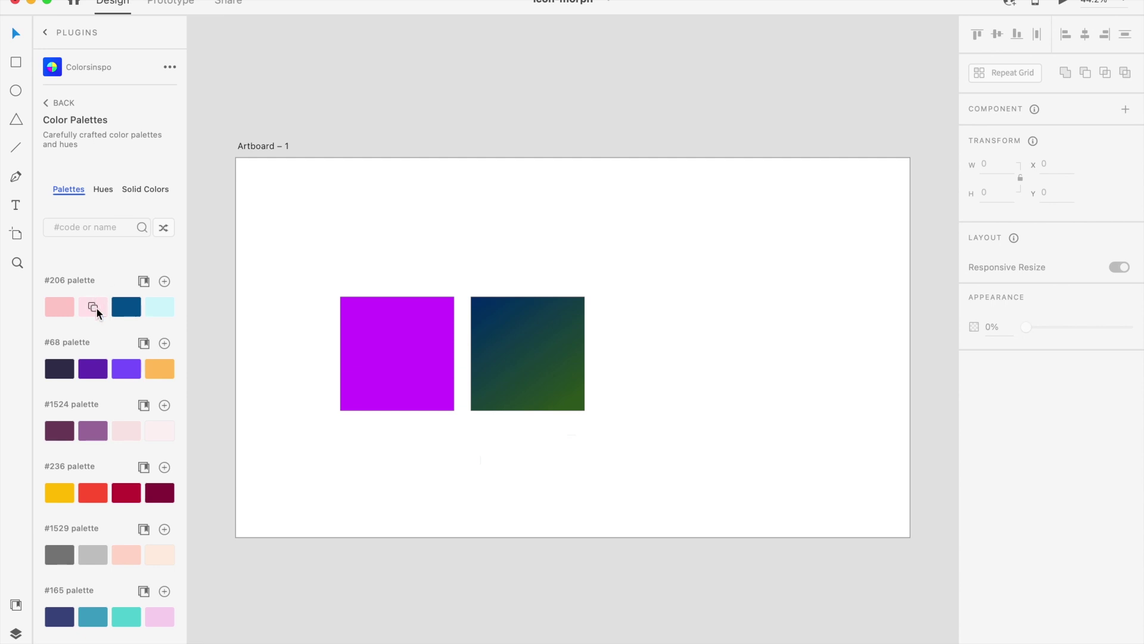
scroll(95, 306, "down", 5)
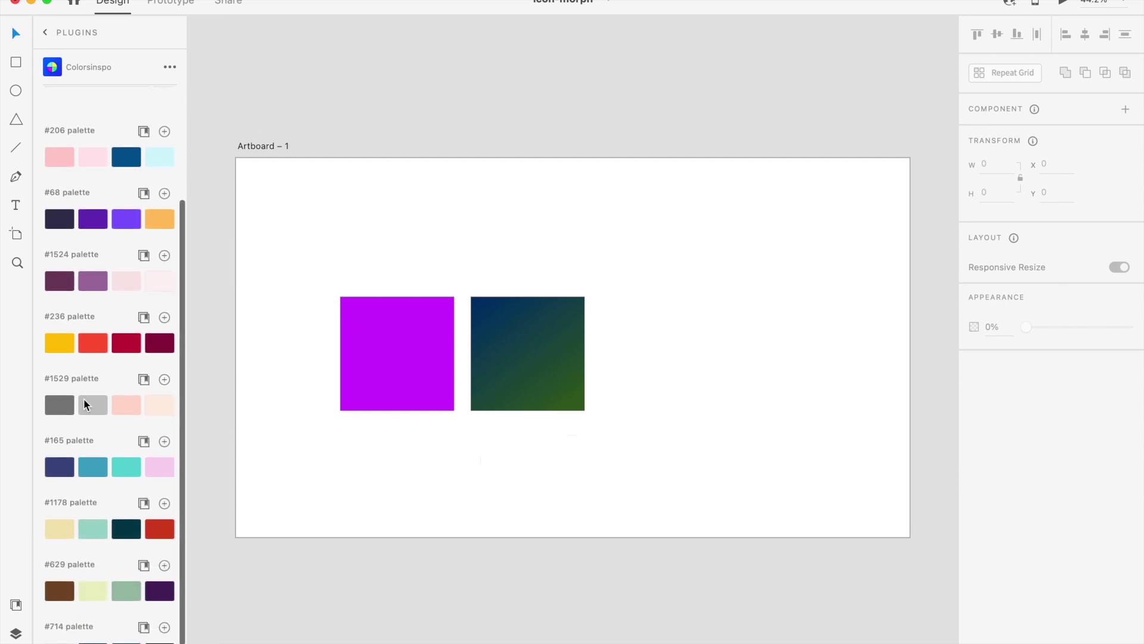
scroll(85, 404, "down", 10)
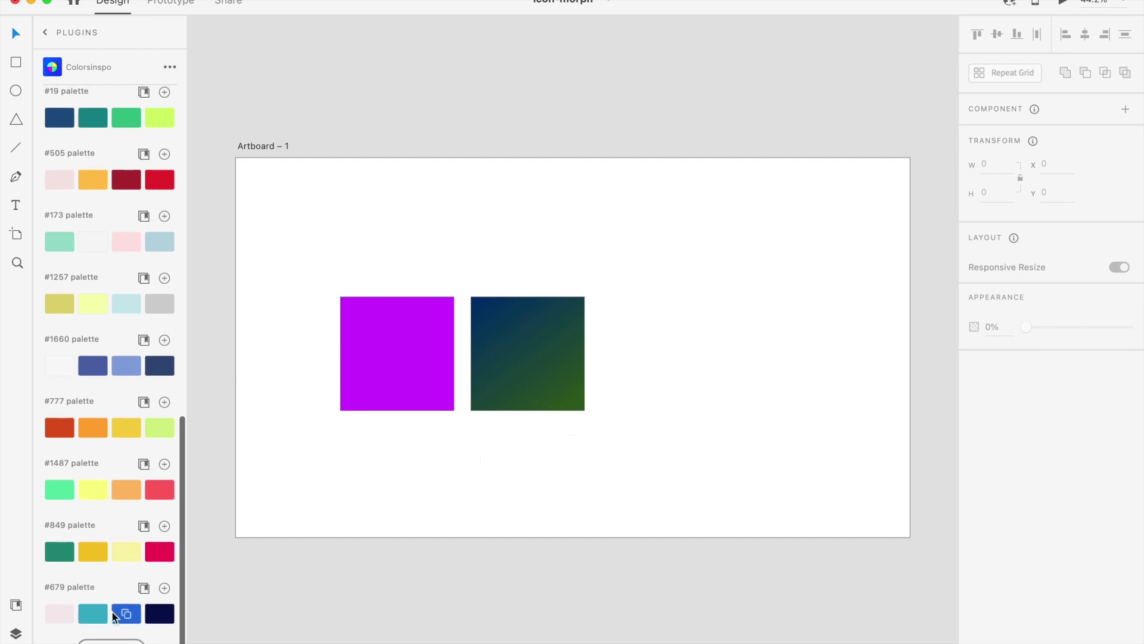
left_click(112, 640)
scroll(132, 504, "up", 15)
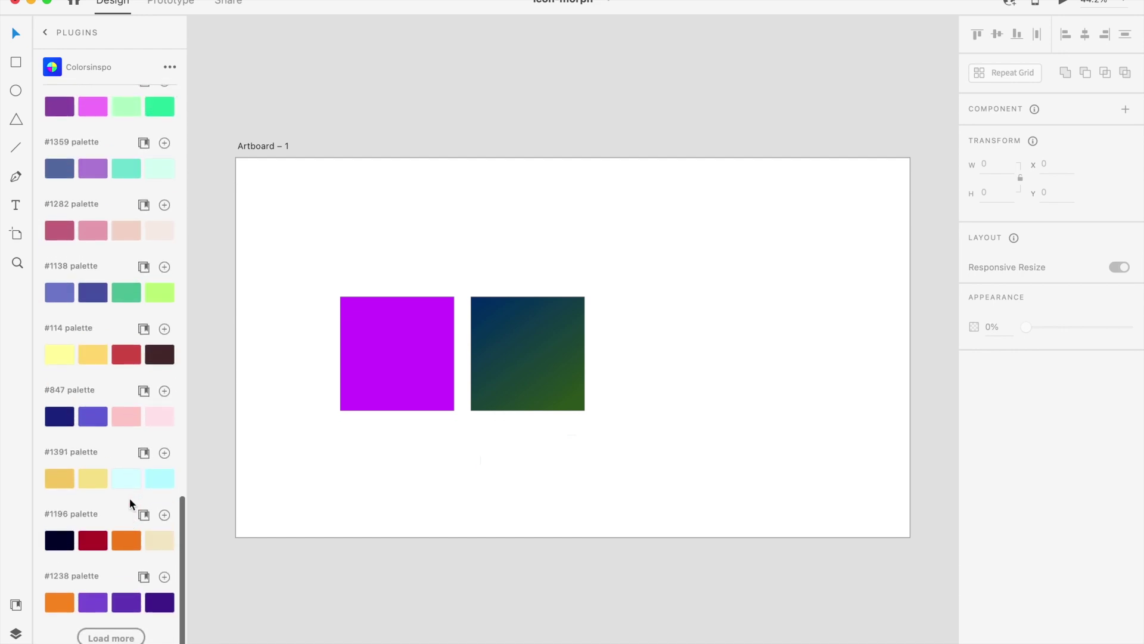
scroll(130, 502, "down", 3)
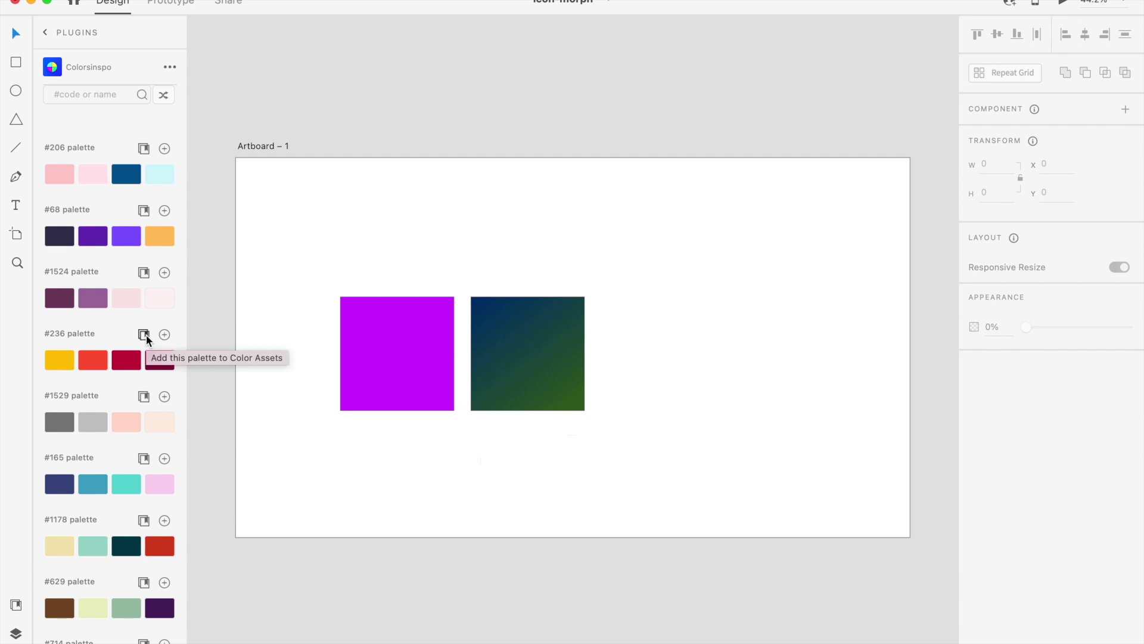
left_click(145, 336)
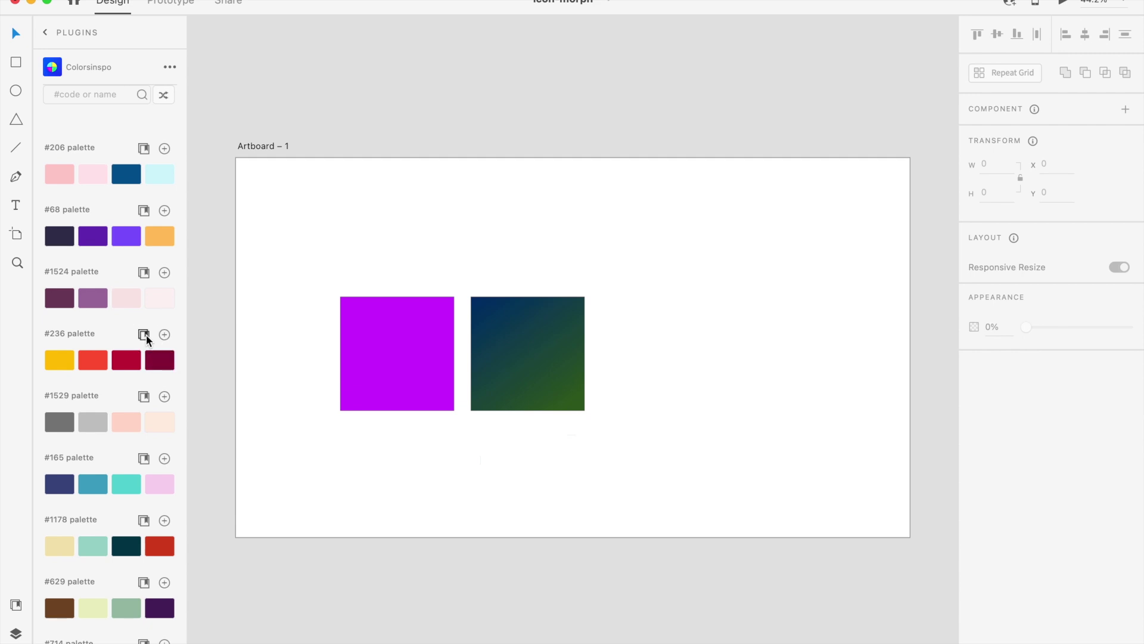
Place the #68 palette's colour blocks on the artboard, shift them right, then delete them again
left_click(15, 605)
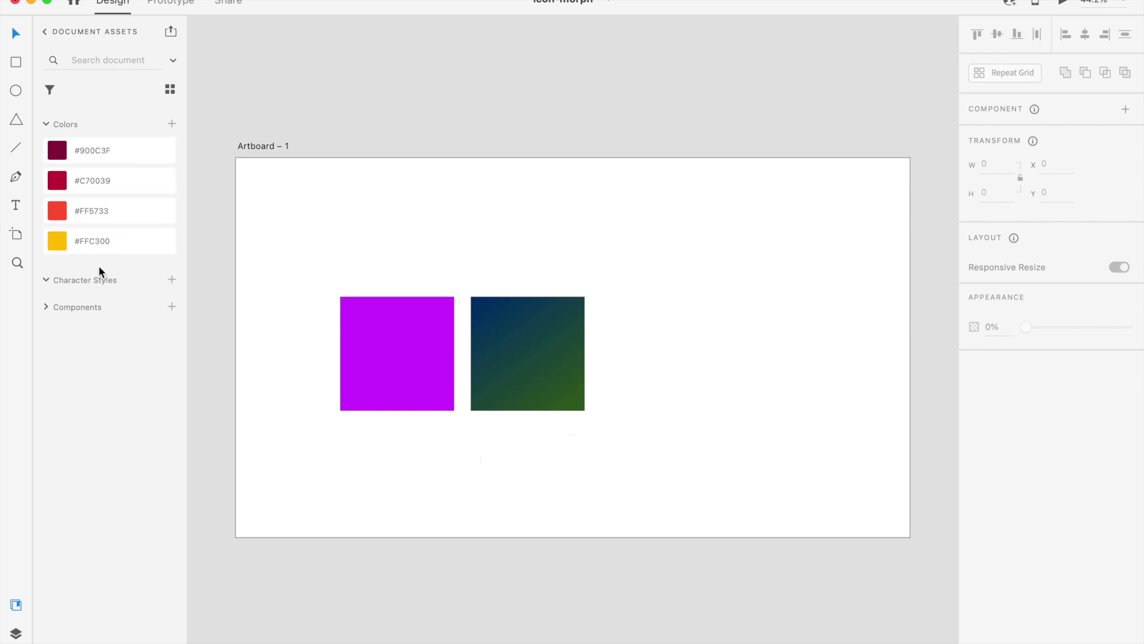
left_click(164, 210)
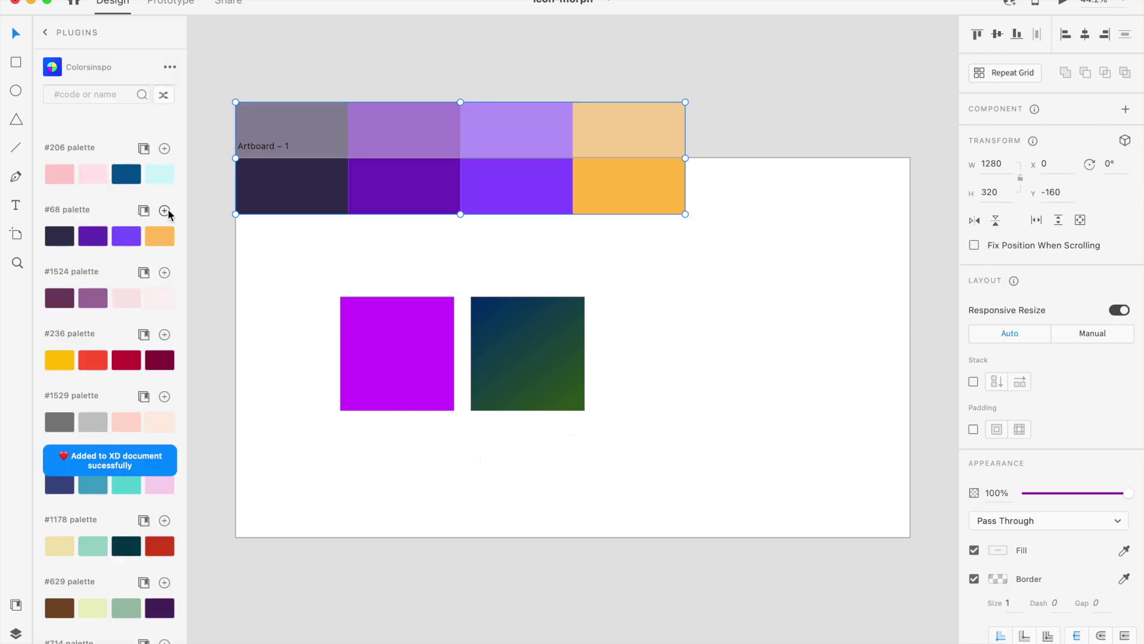
key("Delete")
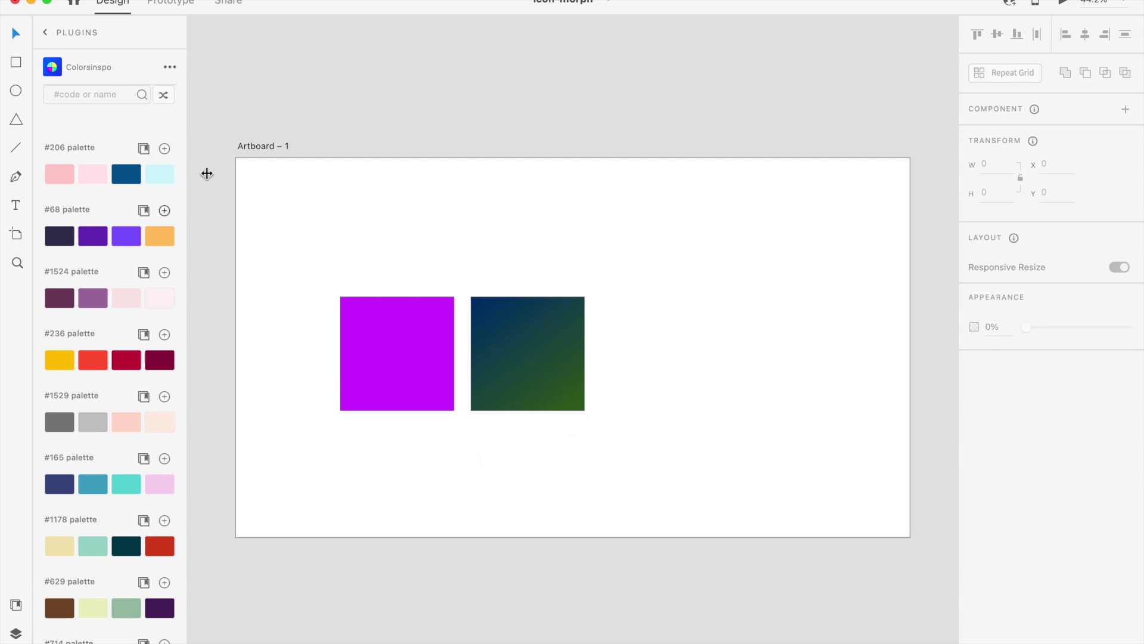
left_click(164, 211)
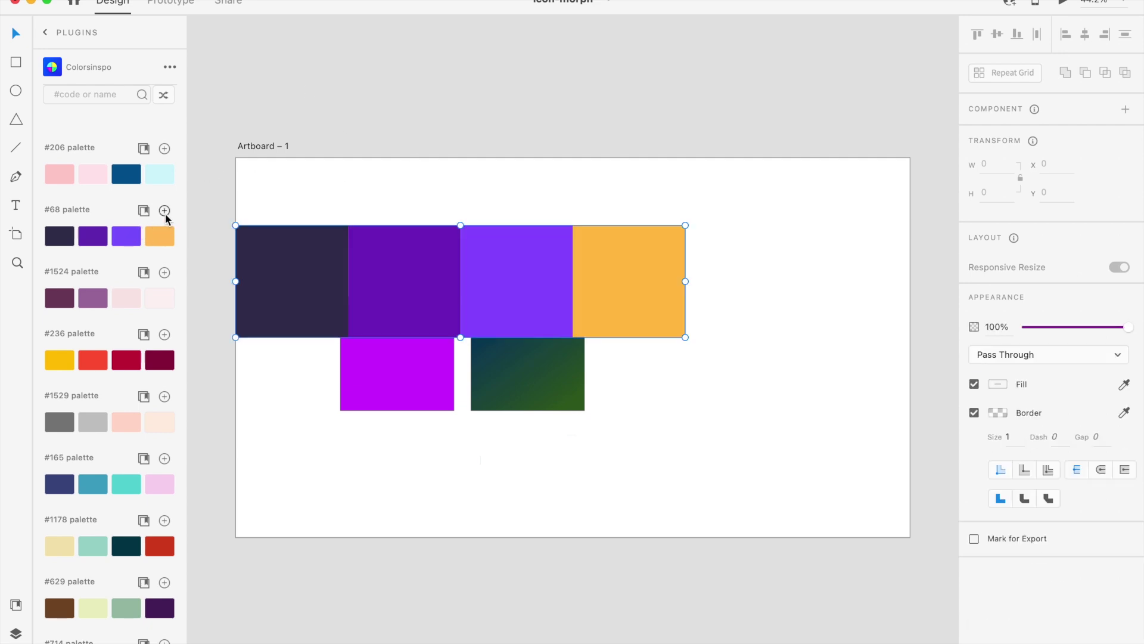
left_click_drag(276, 255, 318, 252)
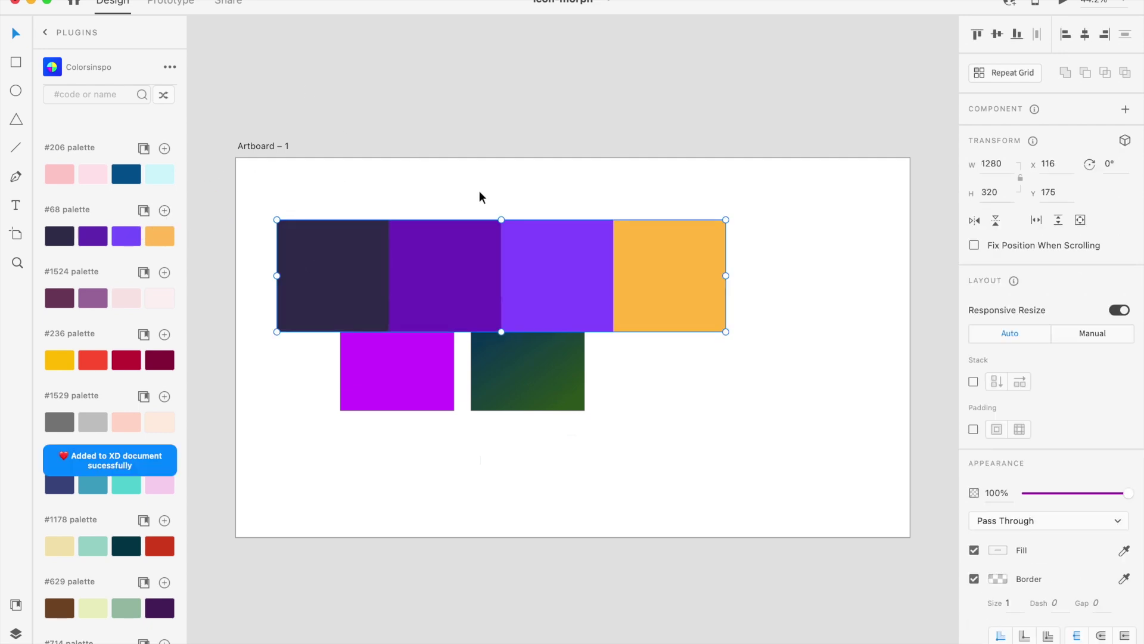
key("Delete")
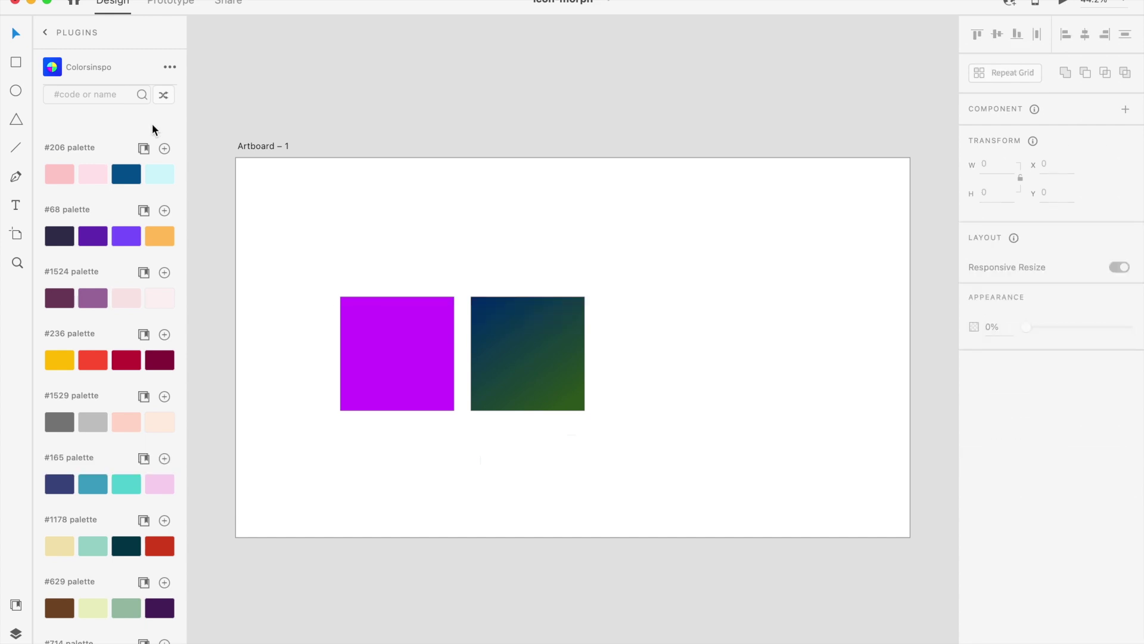
left_click(114, 95)
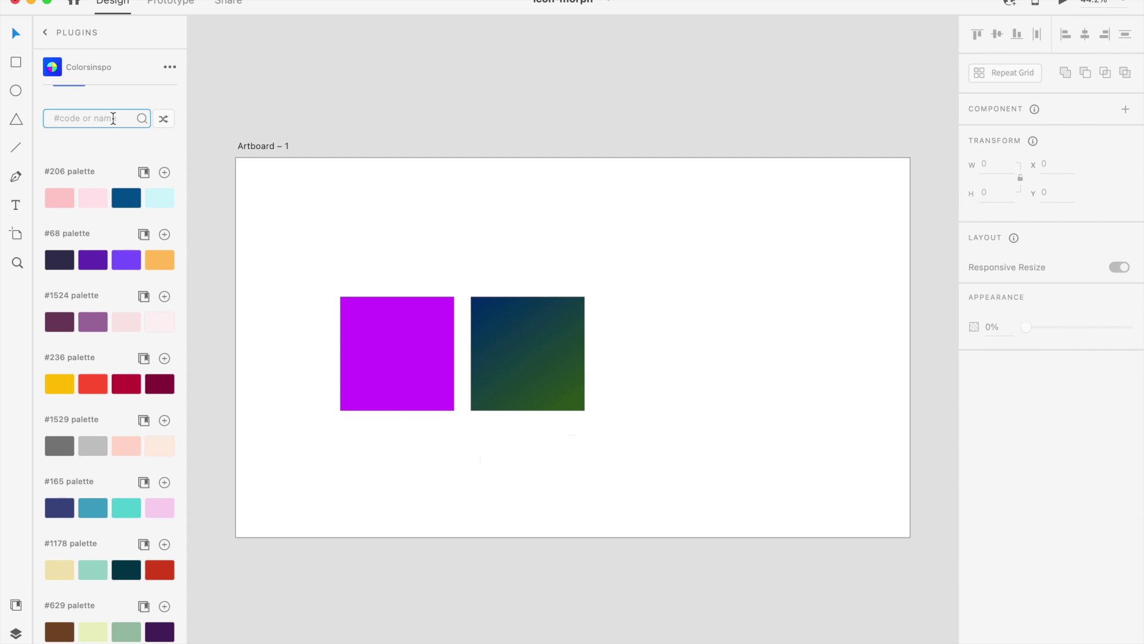
Search Colorsinspo palettes for 'berry', then return to the home list
type("berry")
key("Return")
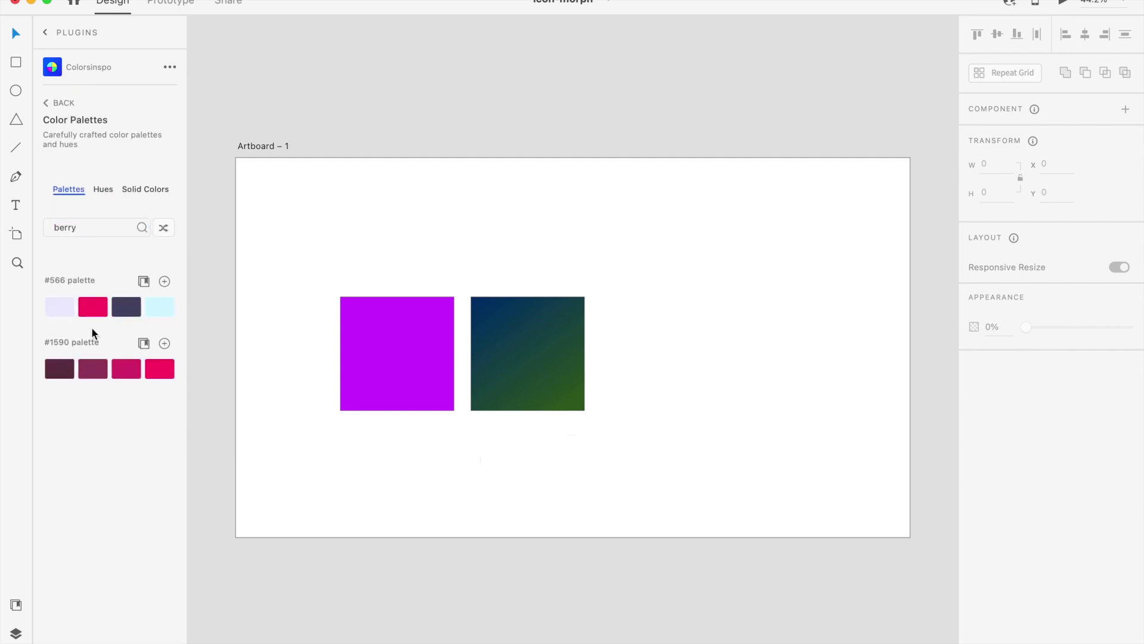
mouse_move(82, 312)
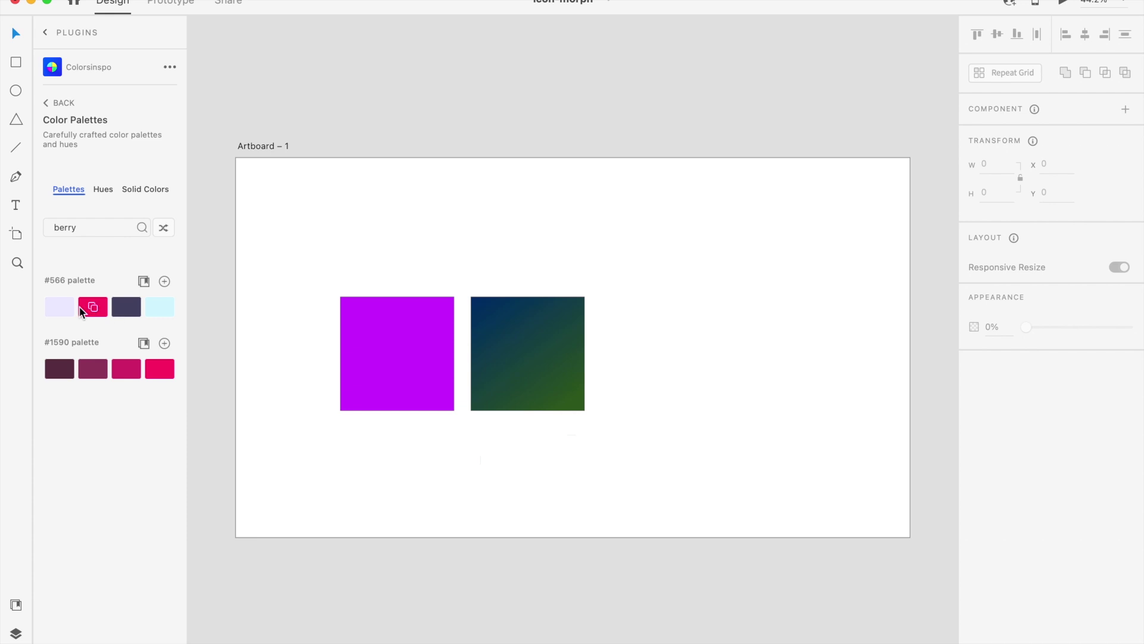
left_click(143, 281)
Check the purple square's contrast with Contrast Checker: 4.02:1, failing AA for small text
left_click(121, 326)
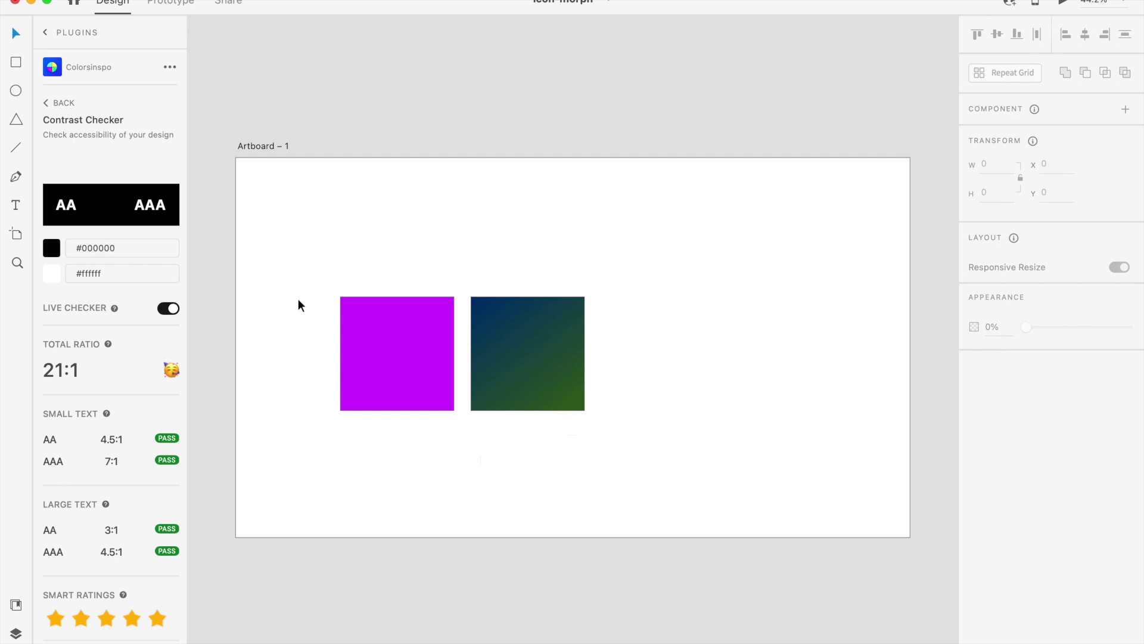
left_click(404, 363)
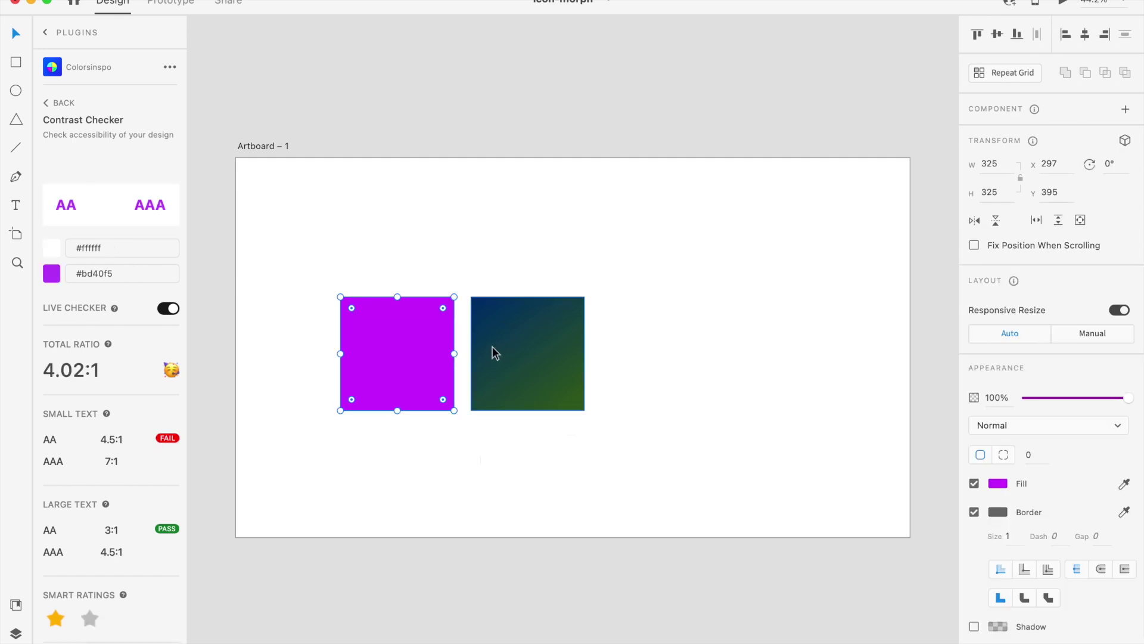
left_click(514, 335, "shift")
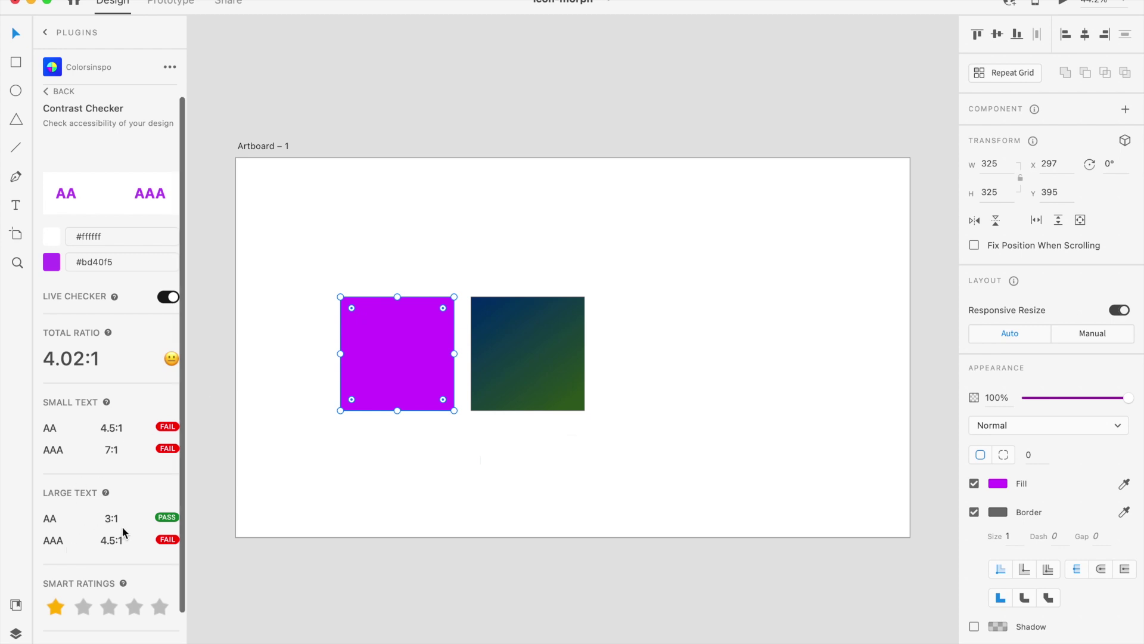
scroll(123, 536, "down", 2)
Generate a teal, green, yellow, red and brown AI palette, then delete both squares
left_click(52, 573)
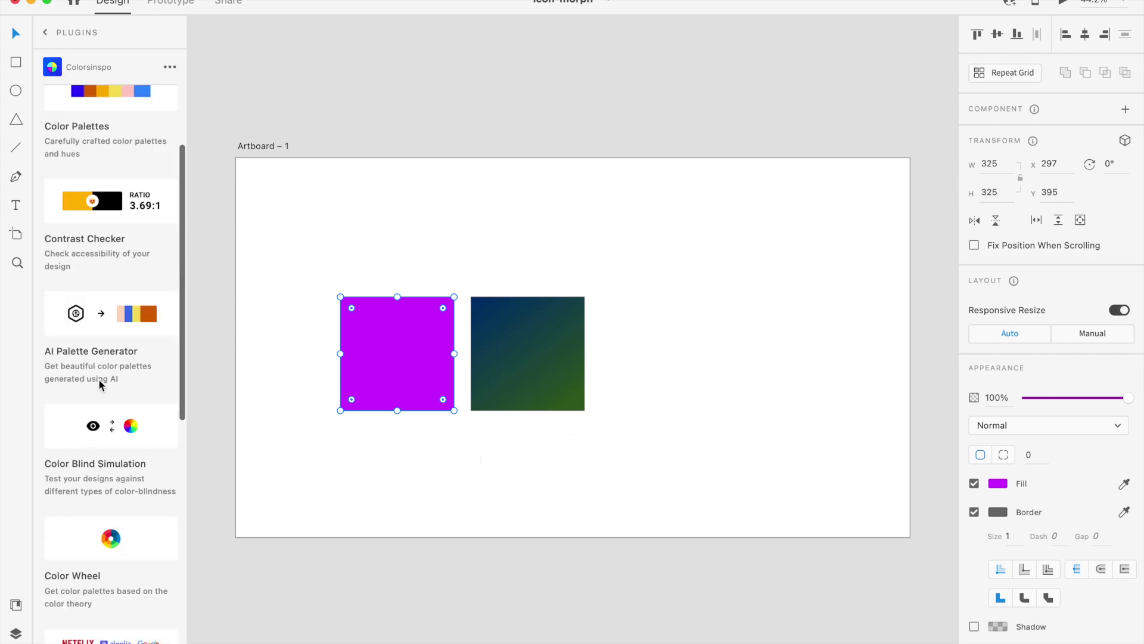
left_click(137, 322)
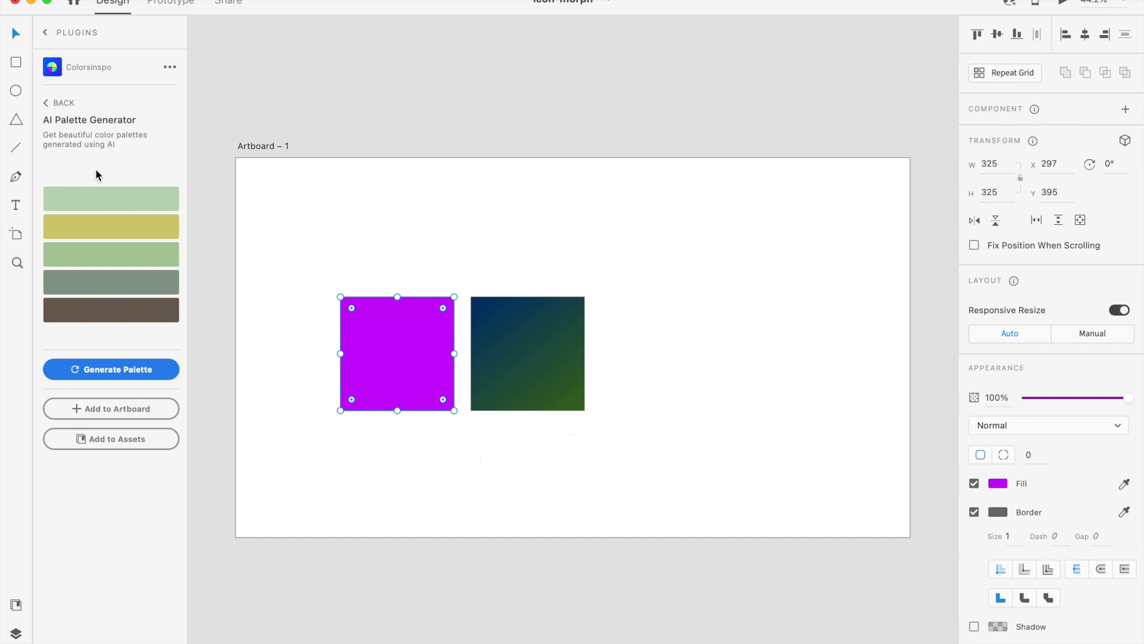
left_click(116, 377)
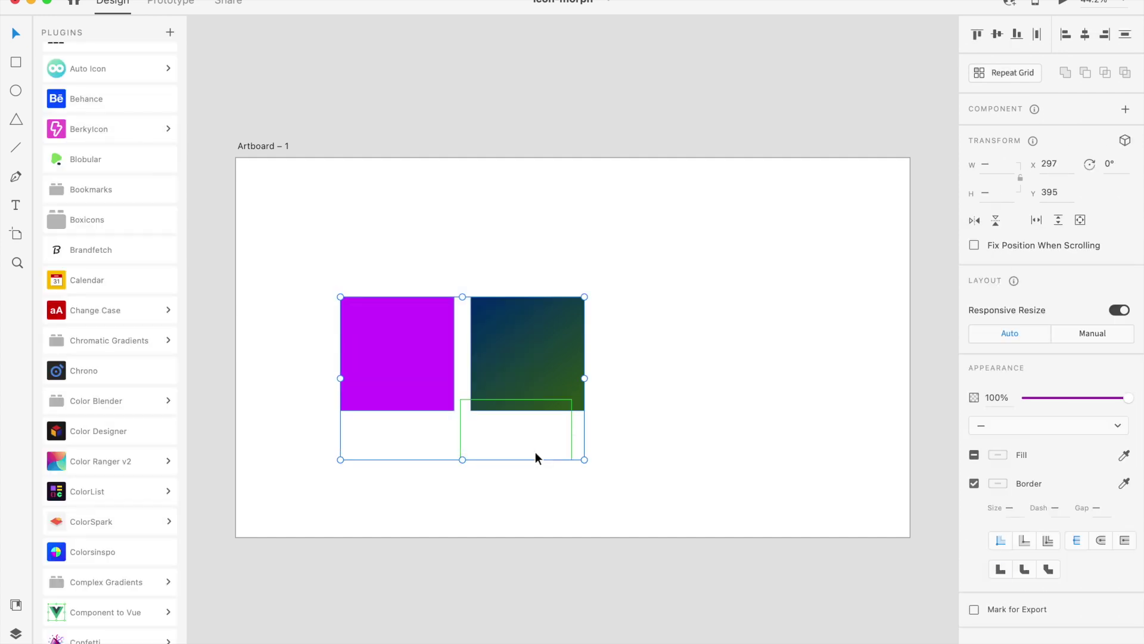
key("Delete")
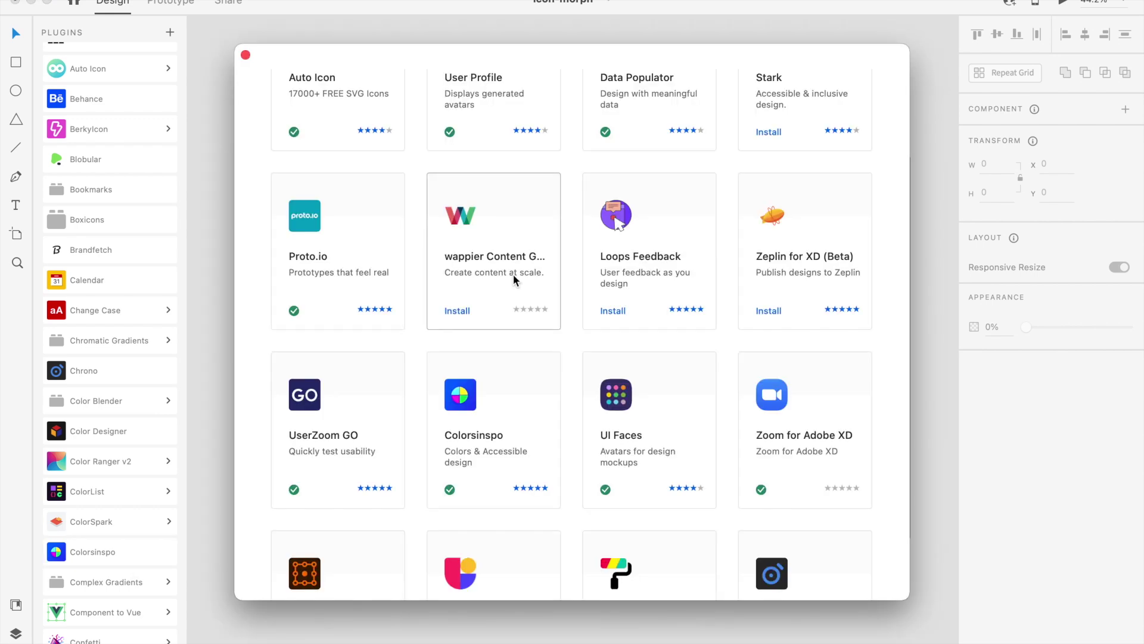
Browse the Zoom for Adobe XD plugin's screenshots and description, then close its details
left_click(818, 438)
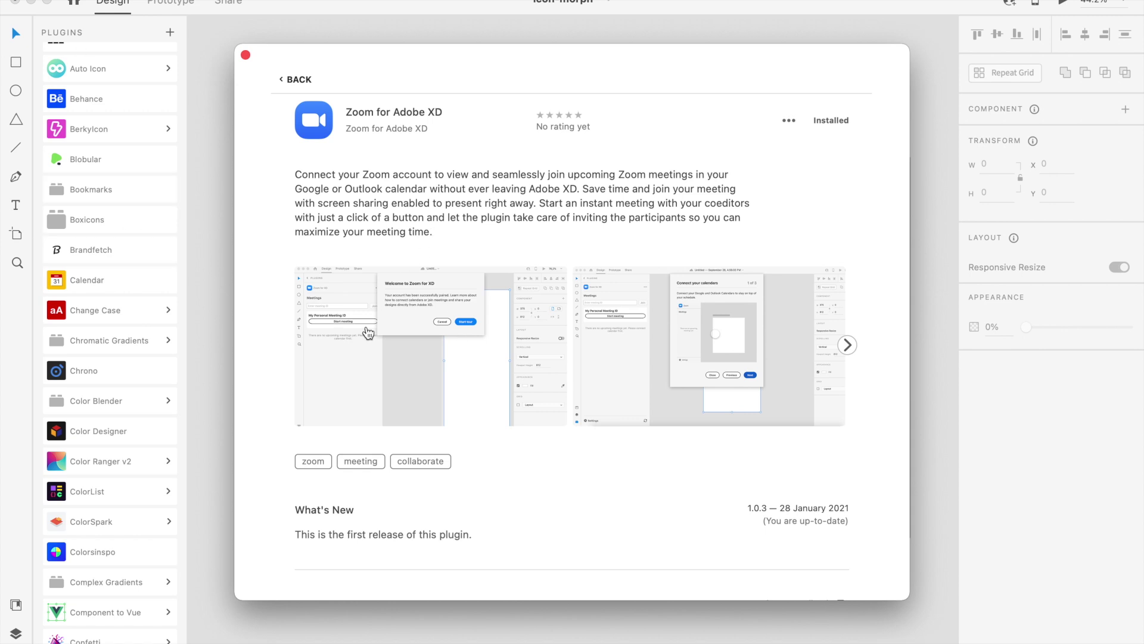
left_click(844, 352)
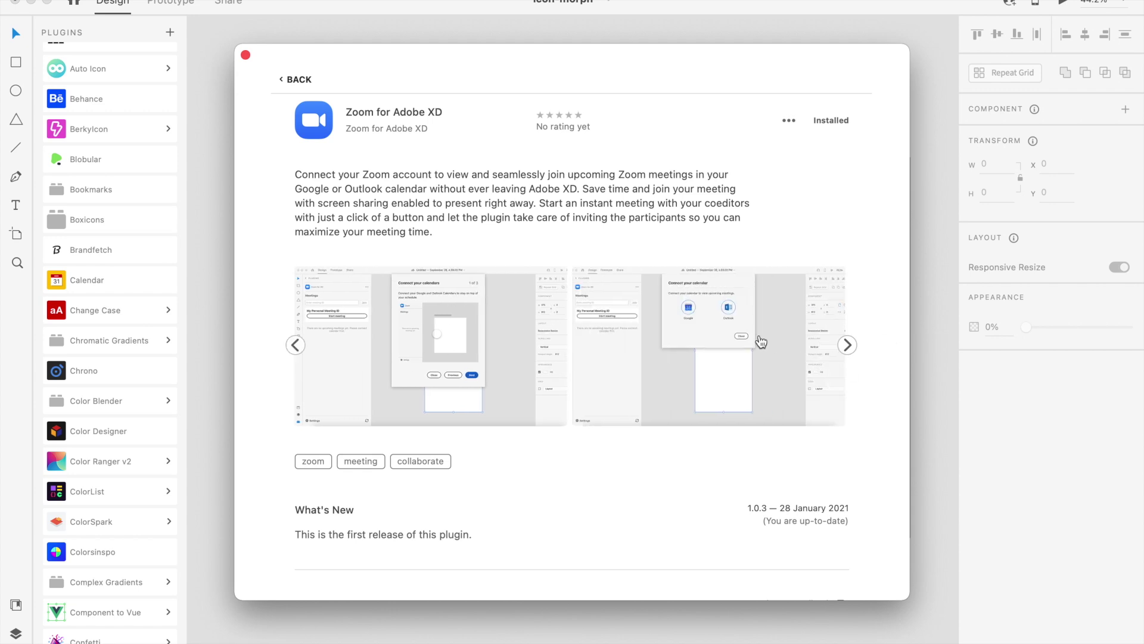
left_click(847, 344)
scroll(648, 339, "down", 3)
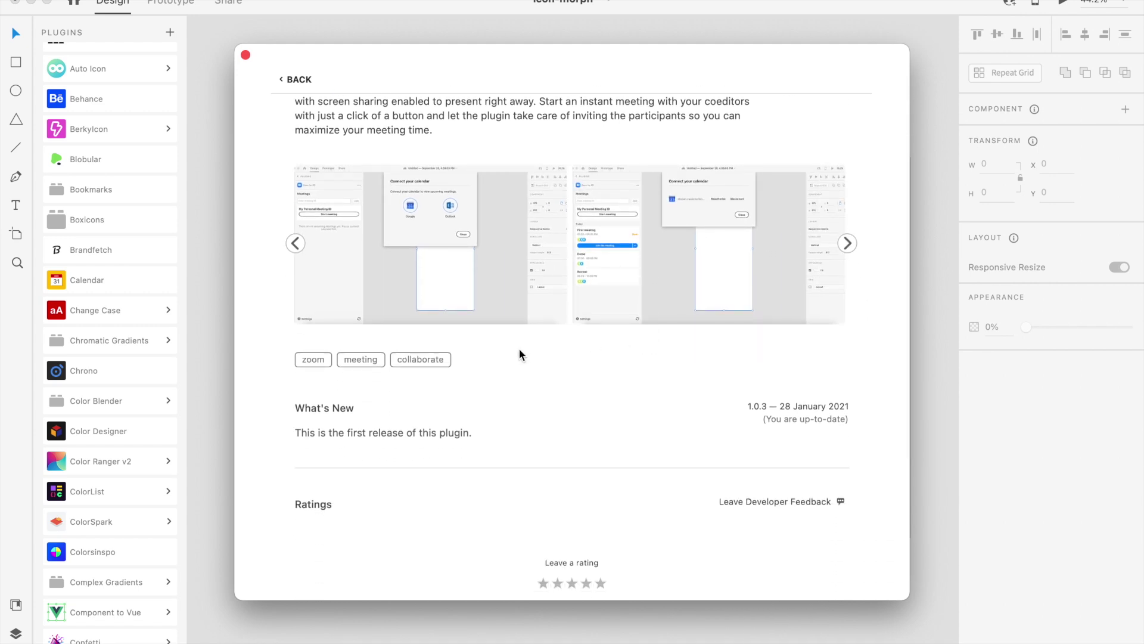
scroll(520, 351, "up", 3)
left_click(847, 344)
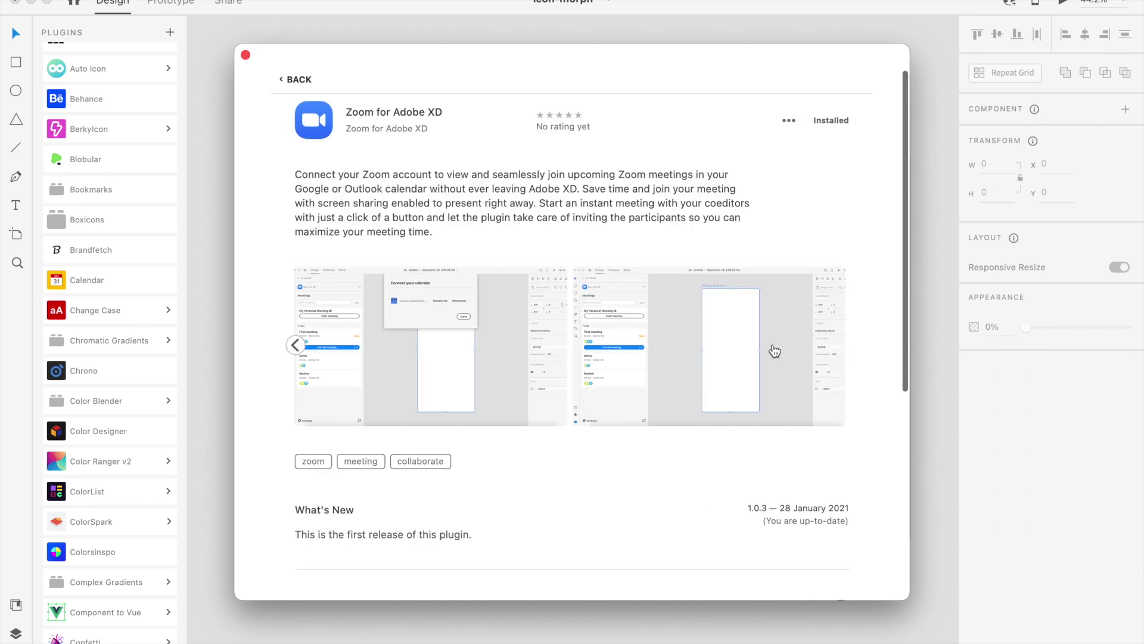
scroll(542, 319, "down", 6)
scroll(425, 367, "down", 4)
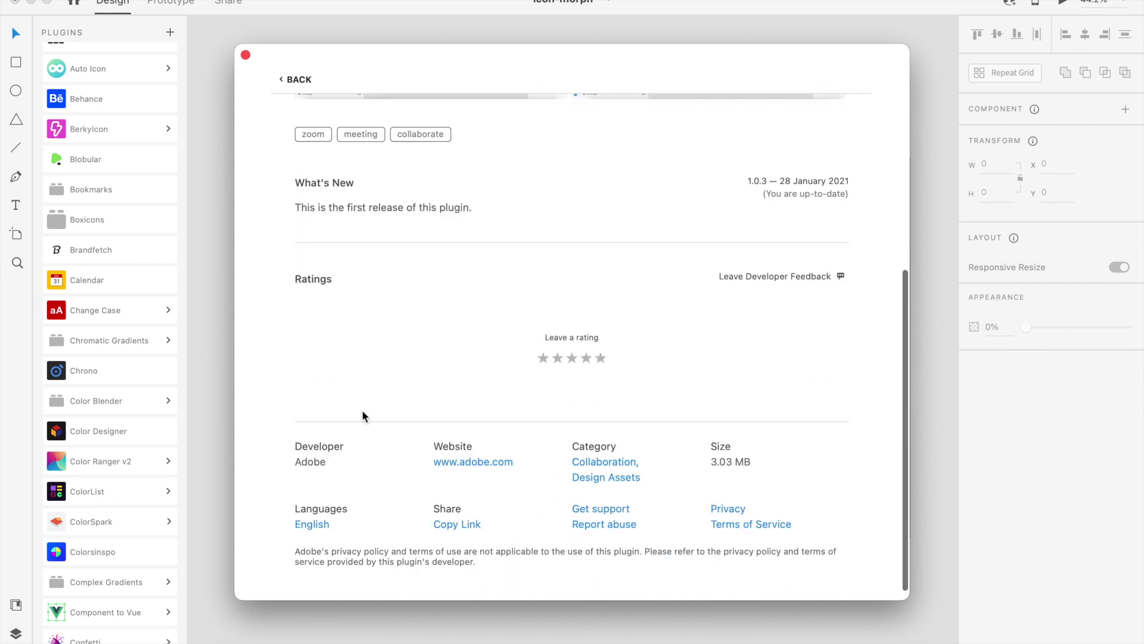
key("Escape")
scroll(98, 455, "down", 10)
scroll(99, 455, "down", 1)
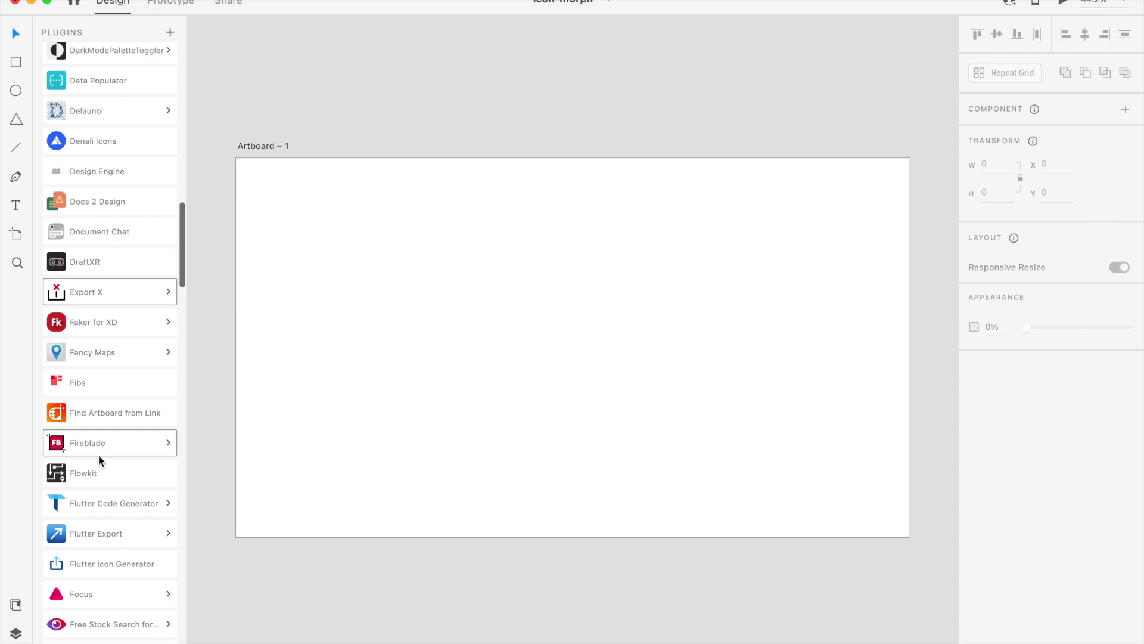
Insert a 4 fibs golden-ratio frame on Artboard – 1 with Fibs and move it up-right
left_click(114, 385)
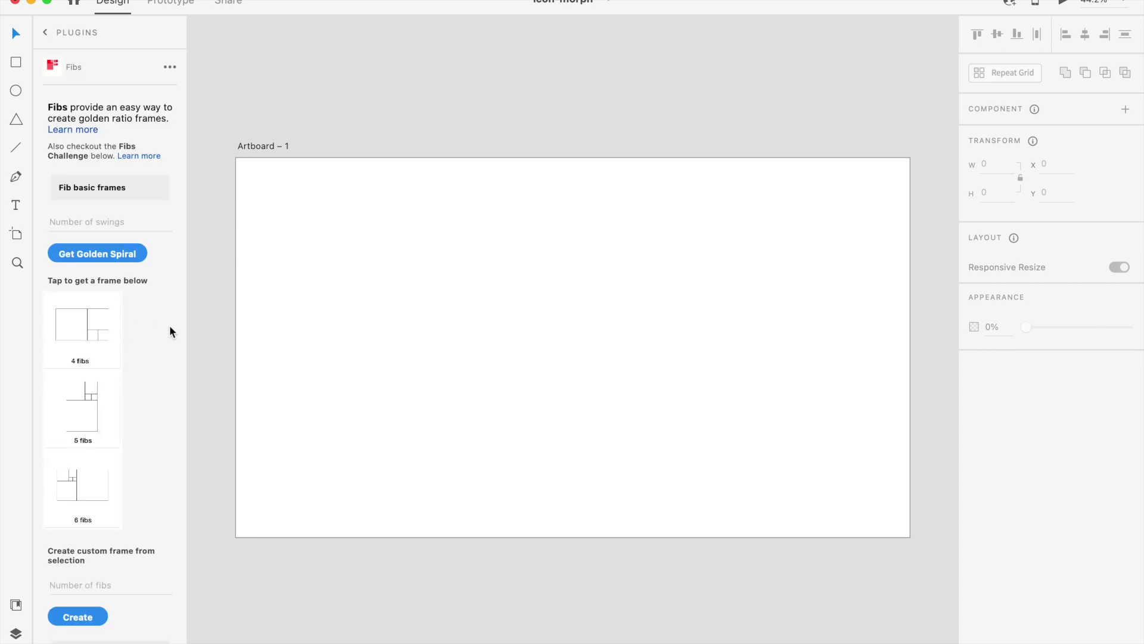
left_click(282, 149)
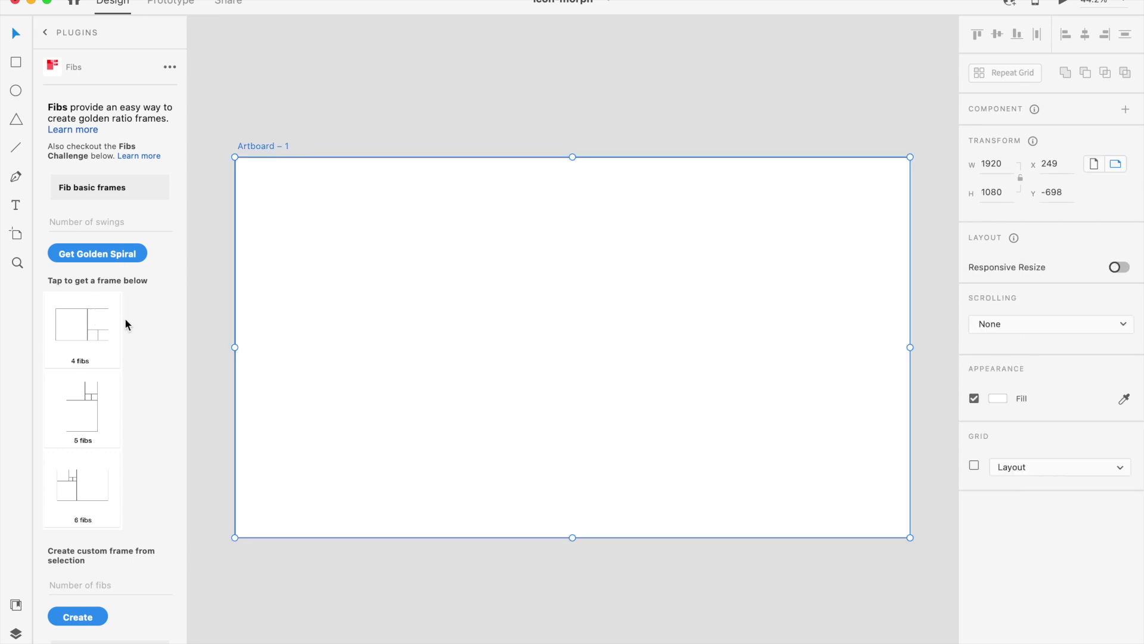
left_click(81, 329)
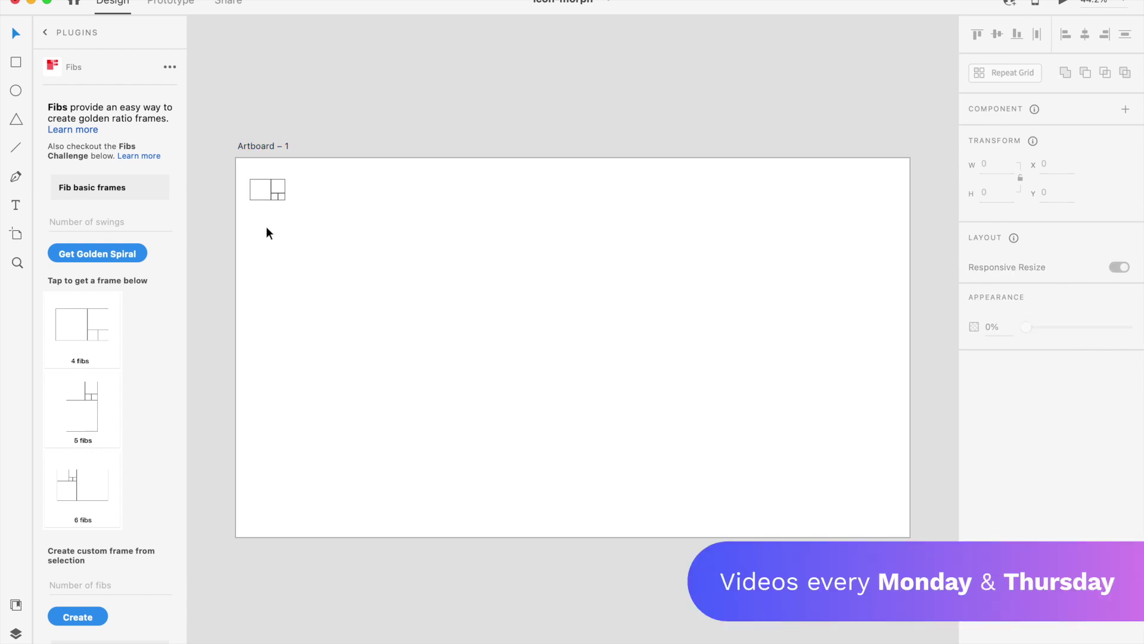
left_click(276, 186)
left_click_drag(316, 250, 876, 541)
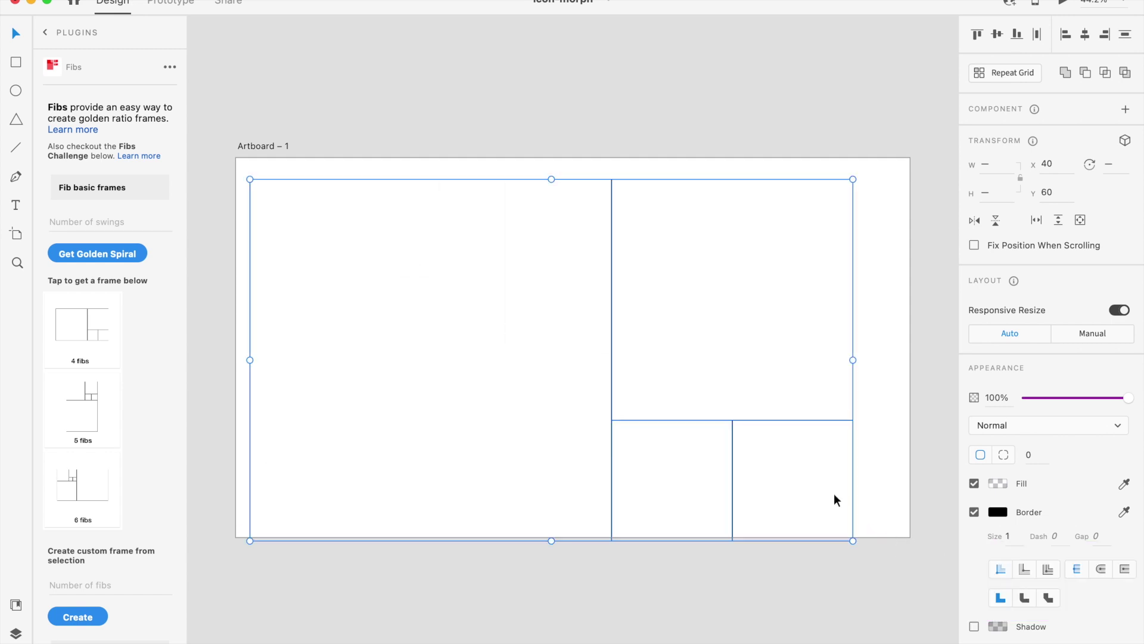
left_click_drag(758, 418, 780, 406)
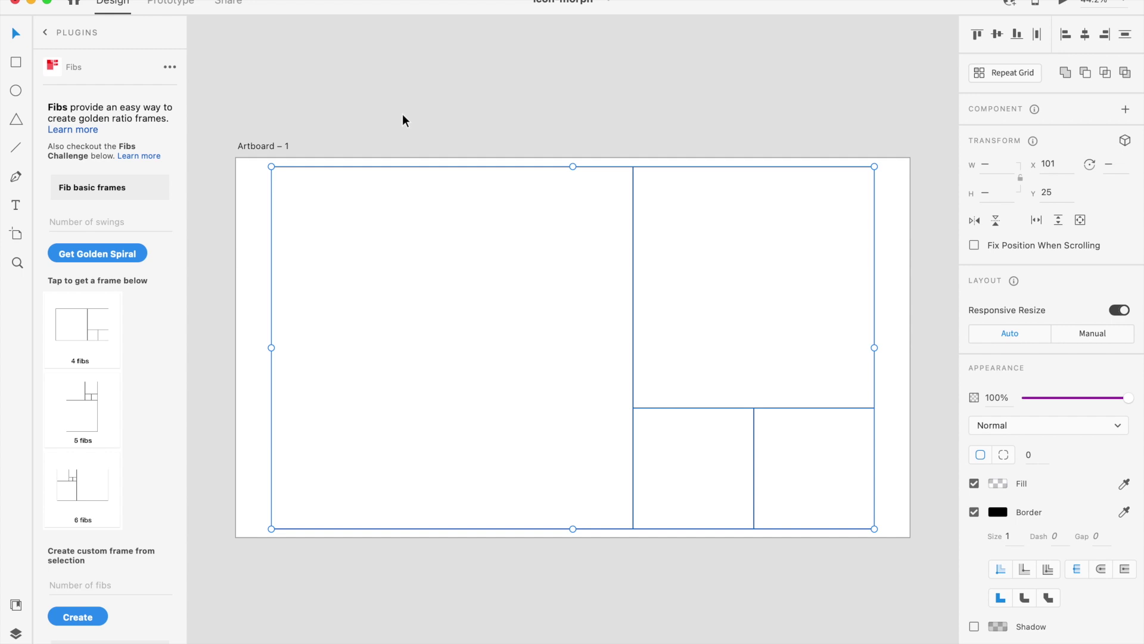
Select individual fib frames, reselect the whole group, then bring up Denali Icons
double_click(709, 274)
left_click(405, 306)
left_click(670, 424)
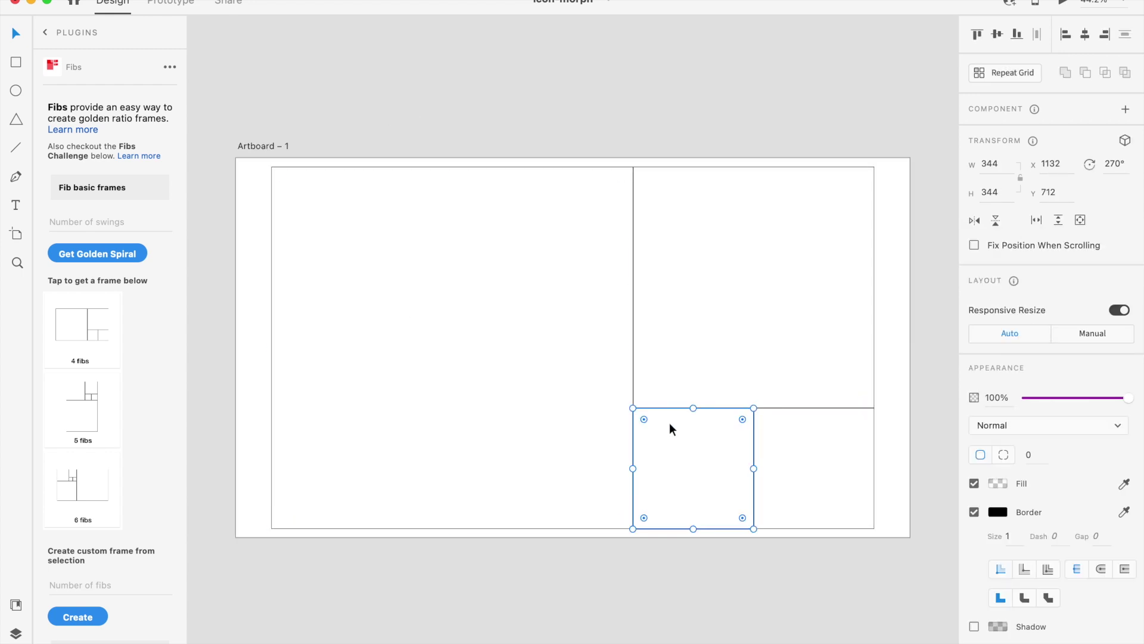
left_click(729, 346)
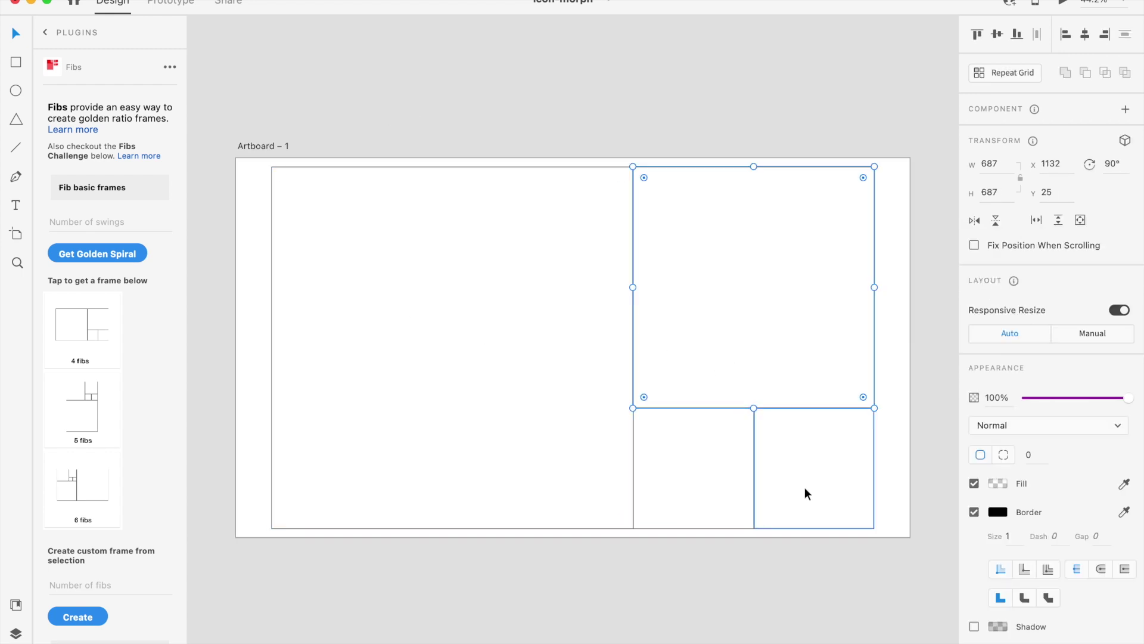
left_click(850, 566)
left_click(450, 337)
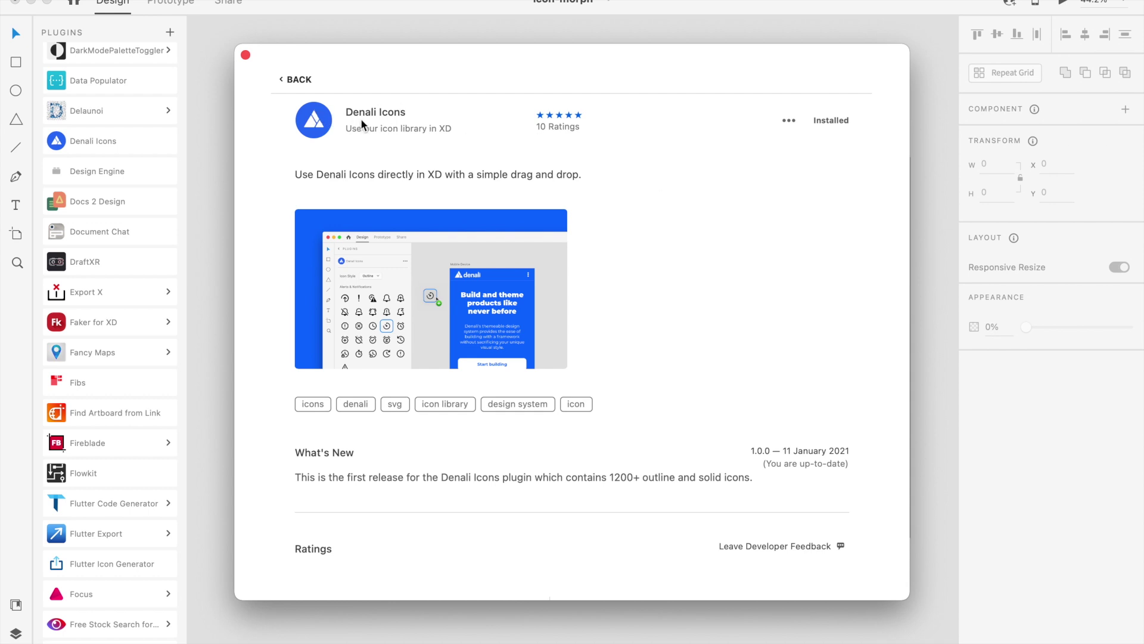
left_click(245, 55)
Open Denali Icons and switch its icon style to Solid
left_click(119, 147)
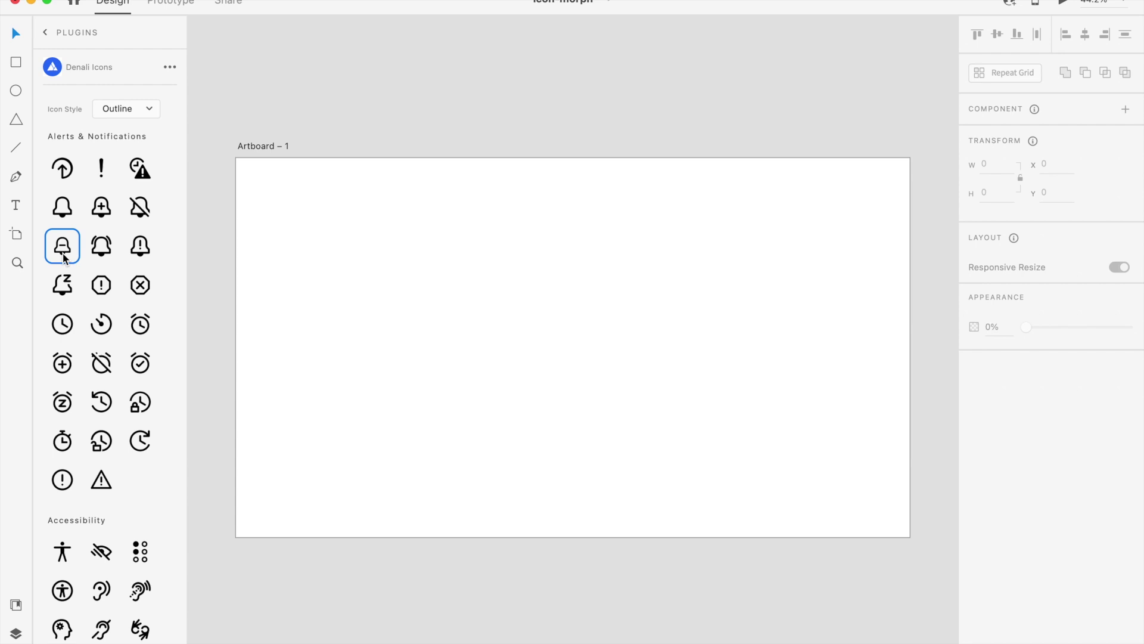
scroll(91, 350, "down", 10)
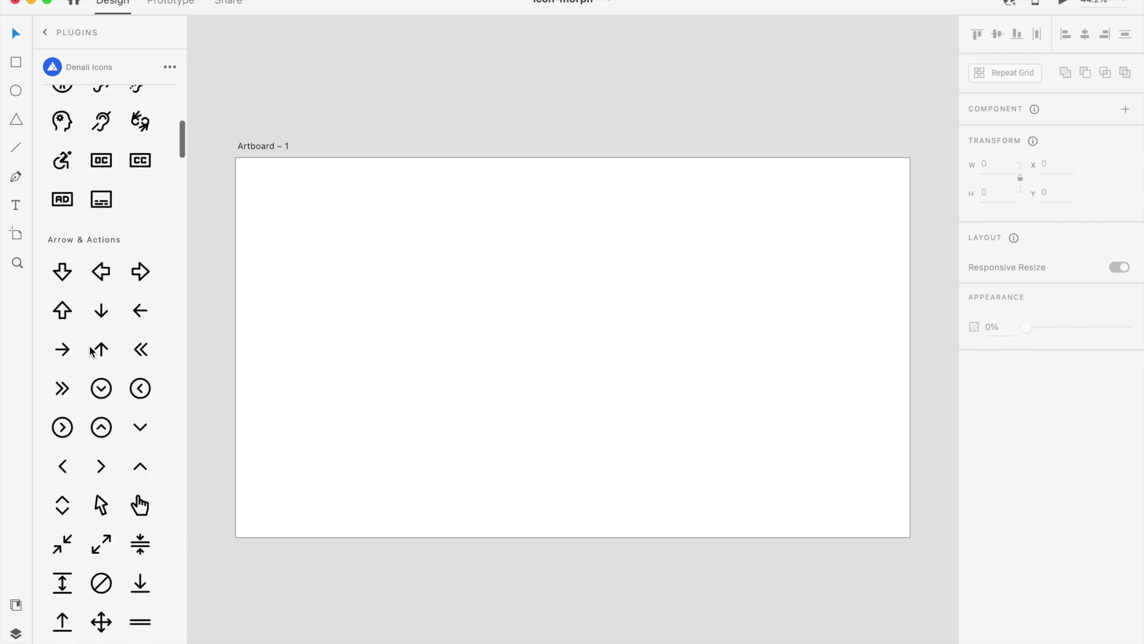
scroll(90, 351, "down", 5)
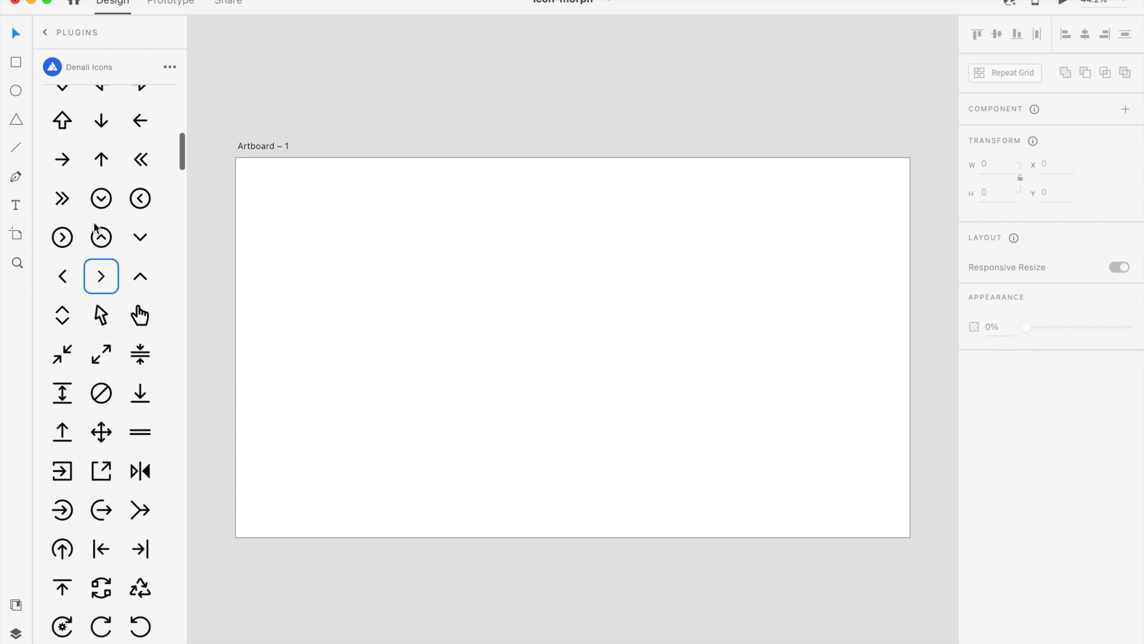
scroll(110, 209, "up", 15)
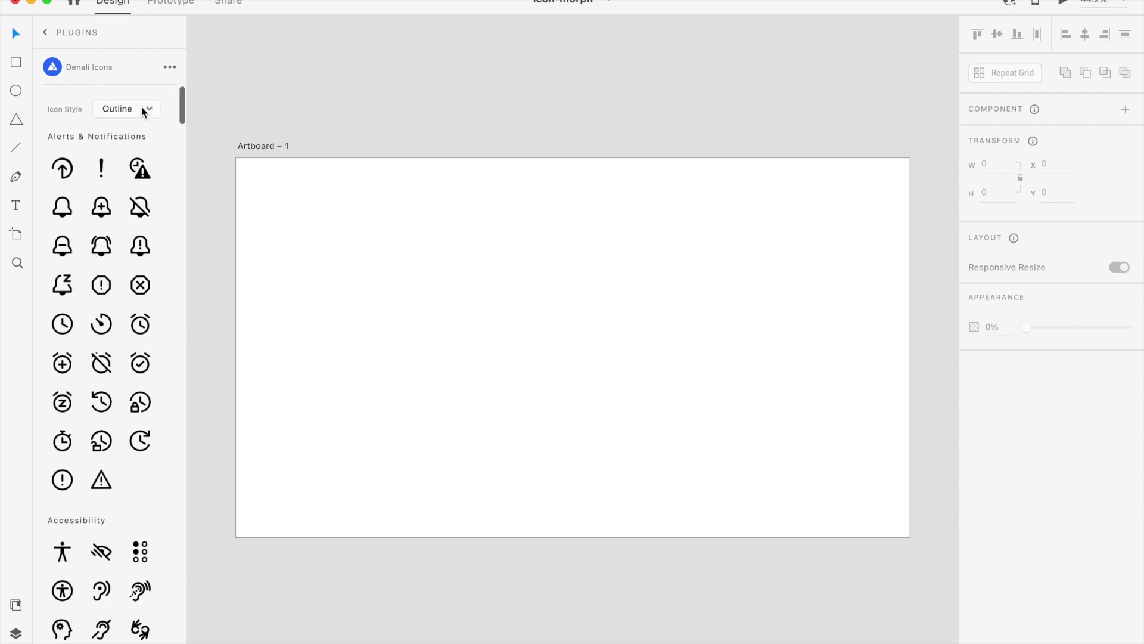
left_click(140, 110)
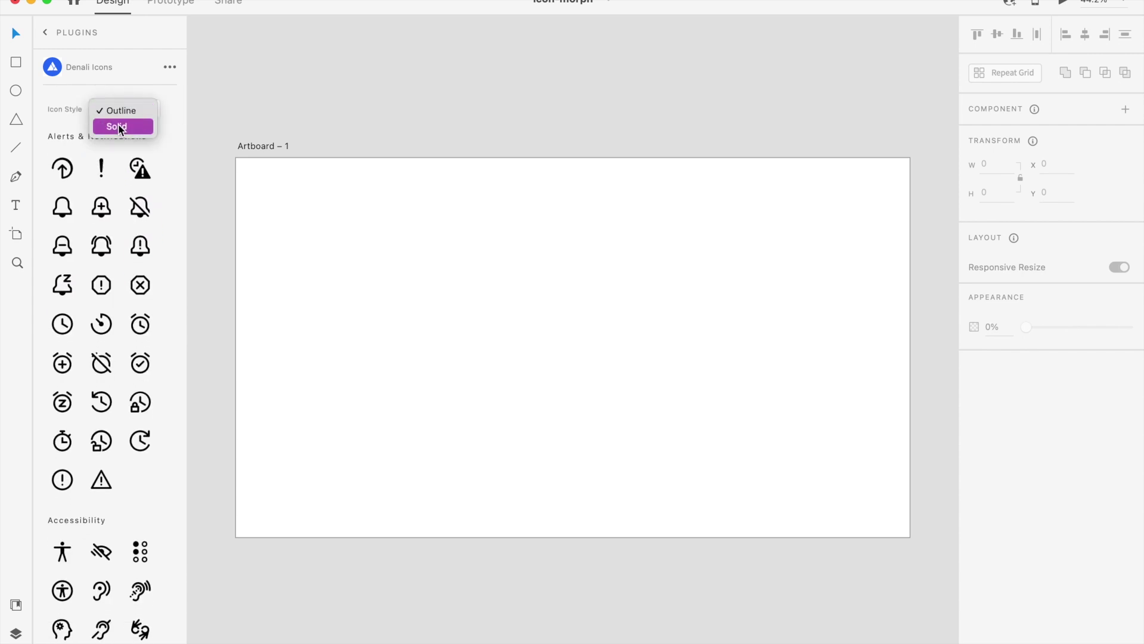
left_click(119, 127)
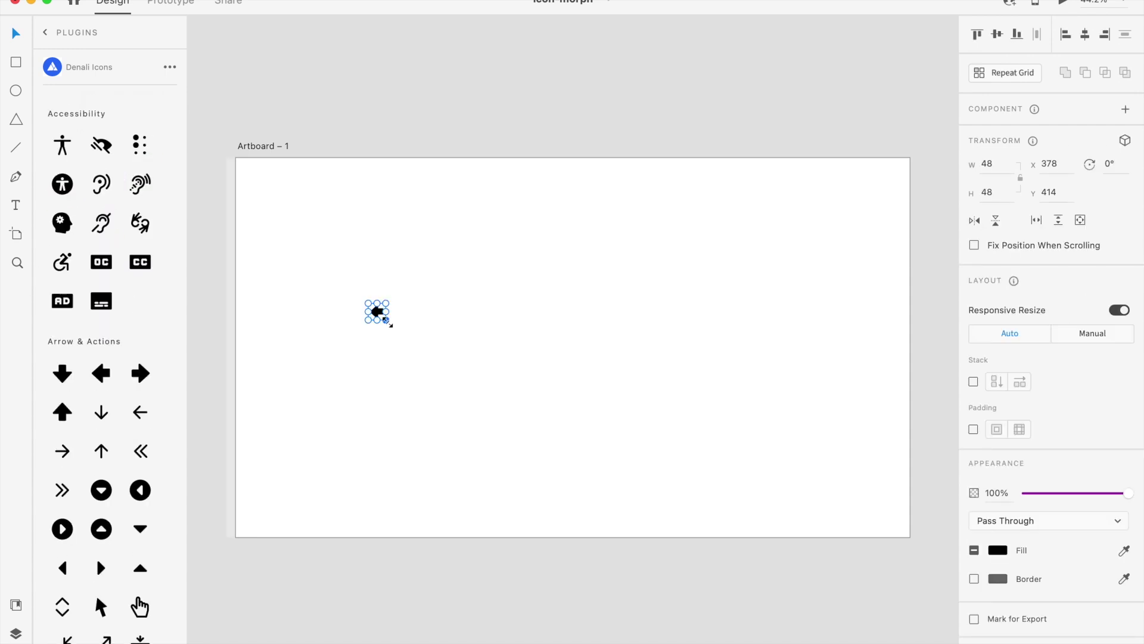
Resize the solid left arrow to 339 × 339 and toggle the icon plugin's options
left_click_drag(387, 320, 529, 425)
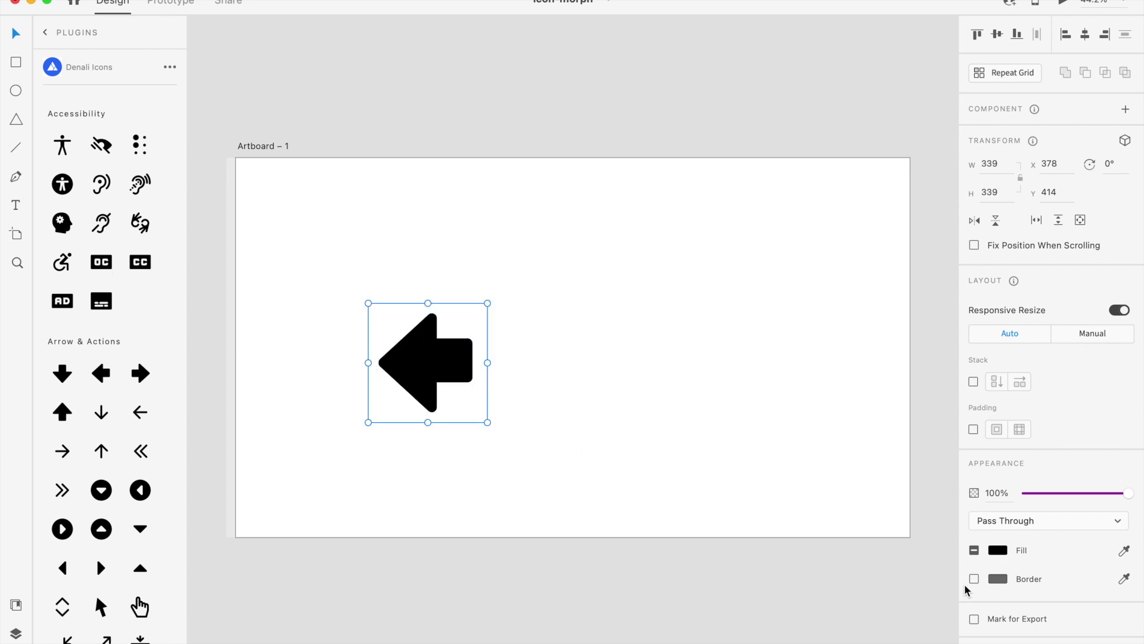
left_click(998, 550)
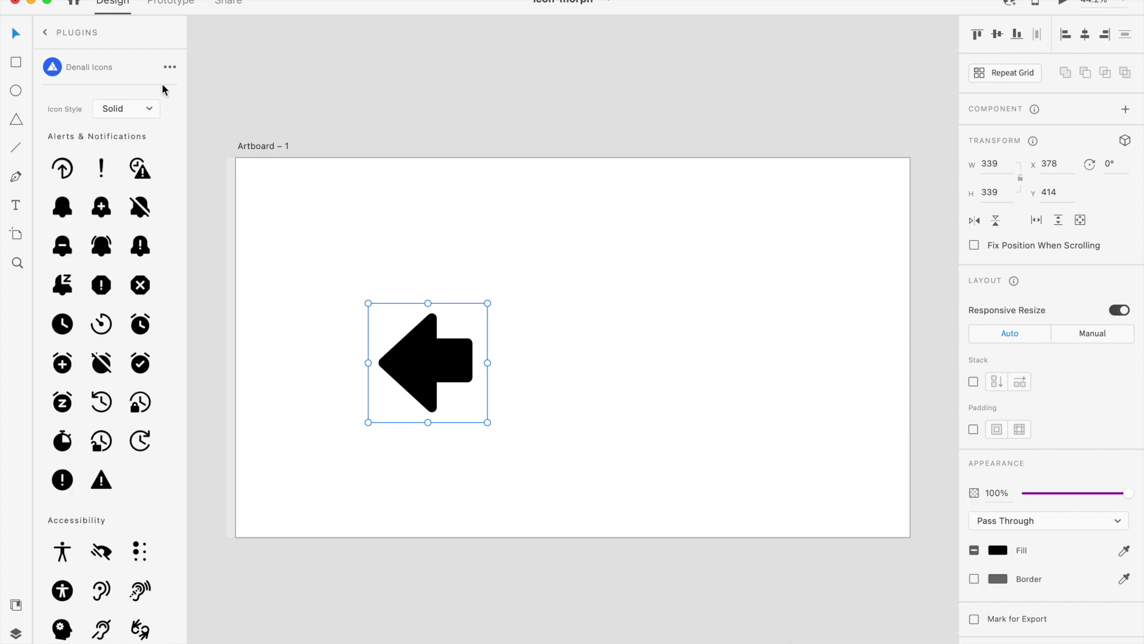
left_click(164, 71)
left_click(164, 70)
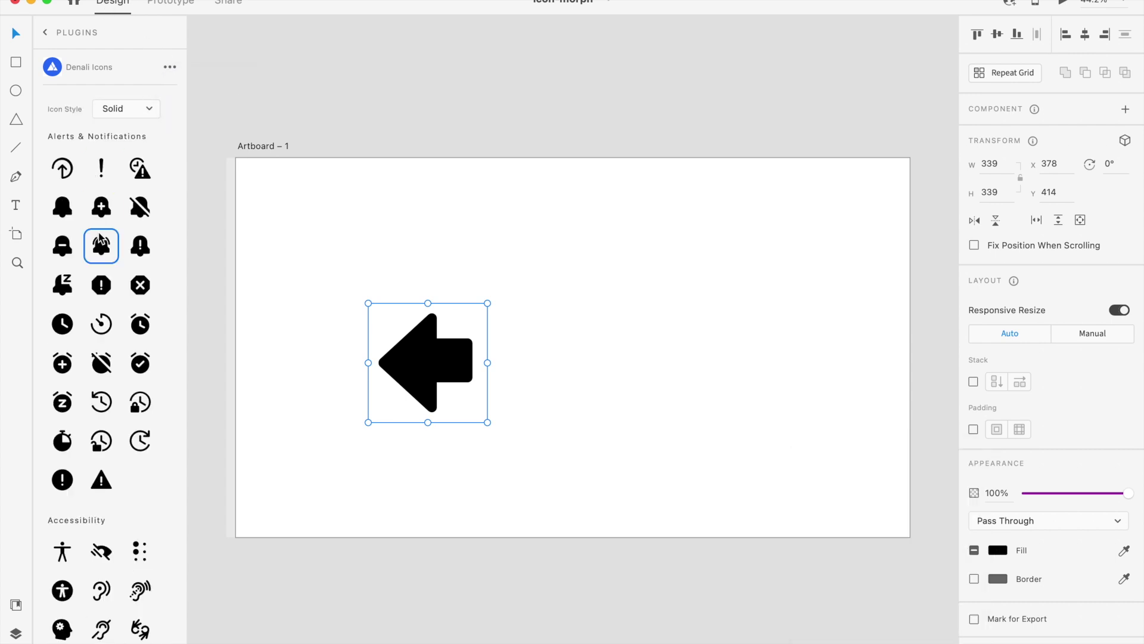
Scroll through the plugin list and bring up the Line Height plugin details
scroll(100, 239, "down", 20)
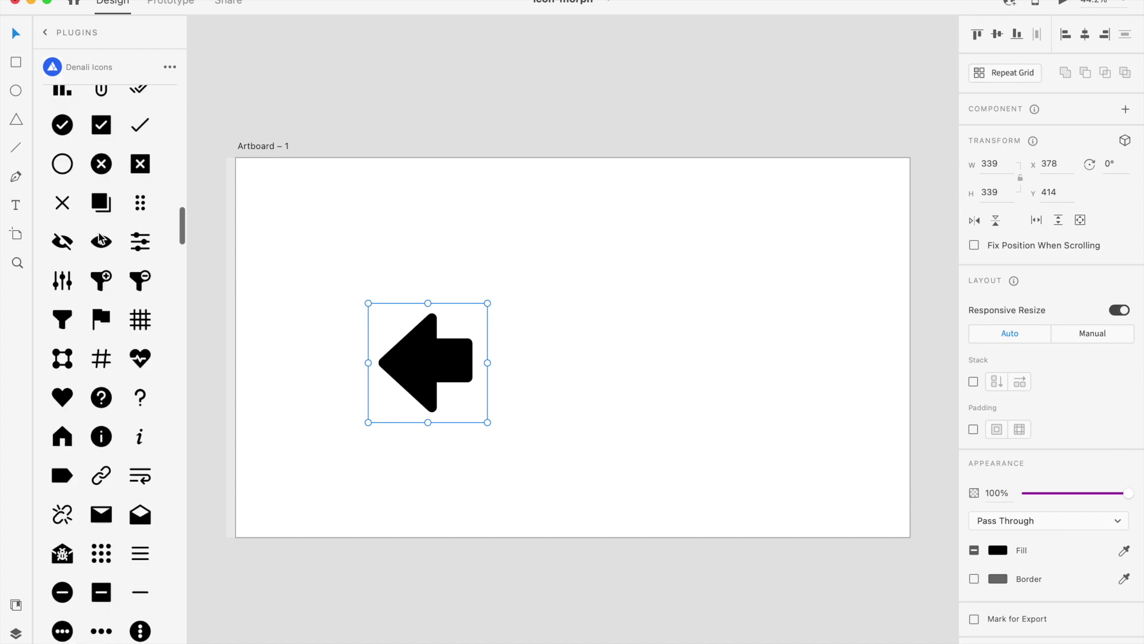
scroll(101, 238, "down", 15)
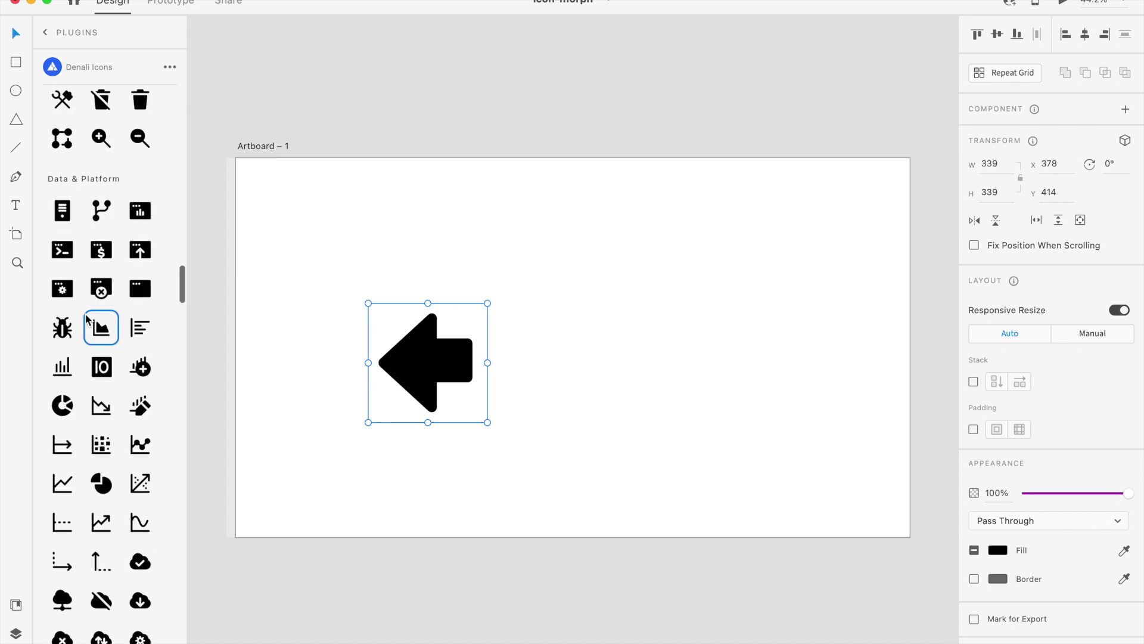
scroll(96, 316, "up", 15)
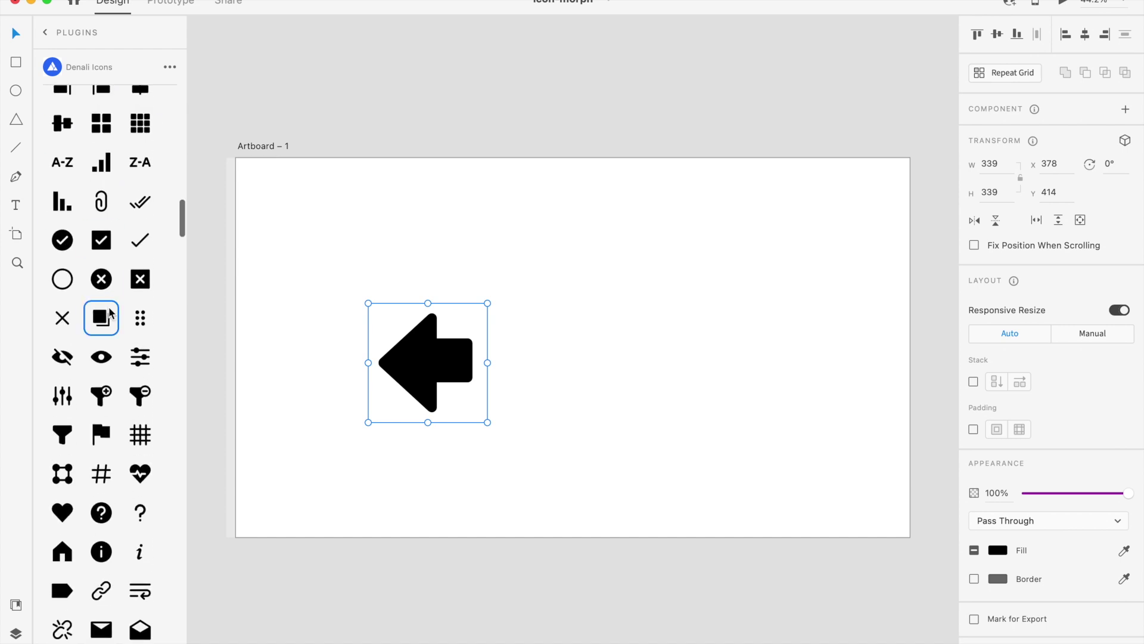
scroll(109, 312, "down", 10)
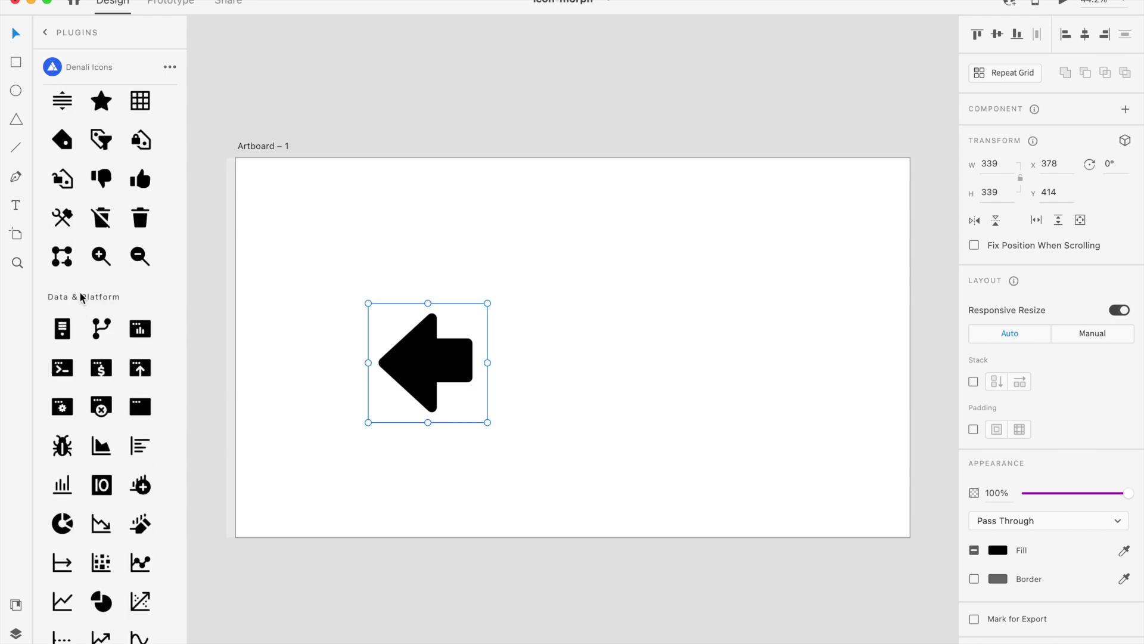
scroll(83, 300, "up", 15)
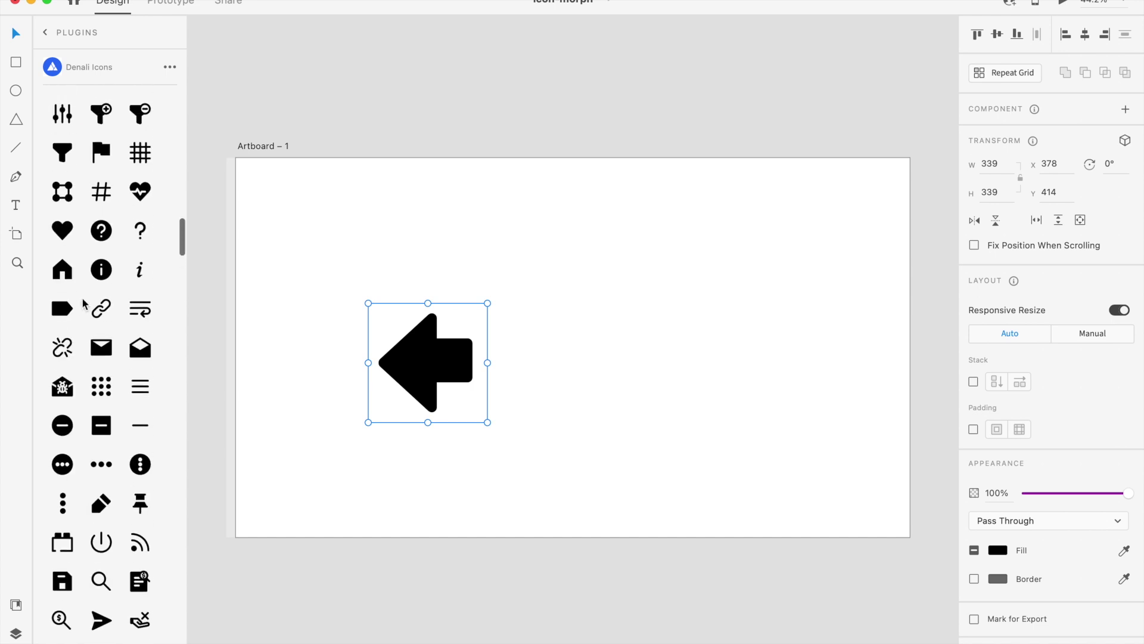
scroll(84, 304, "up", 10)
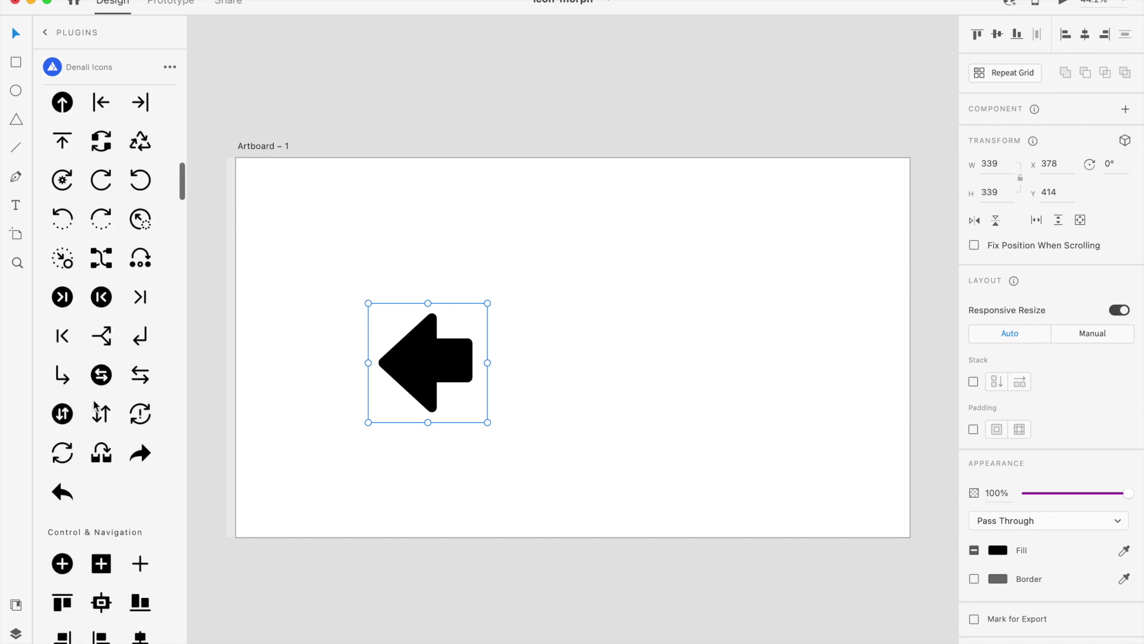
scroll(89, 358, "up", 10)
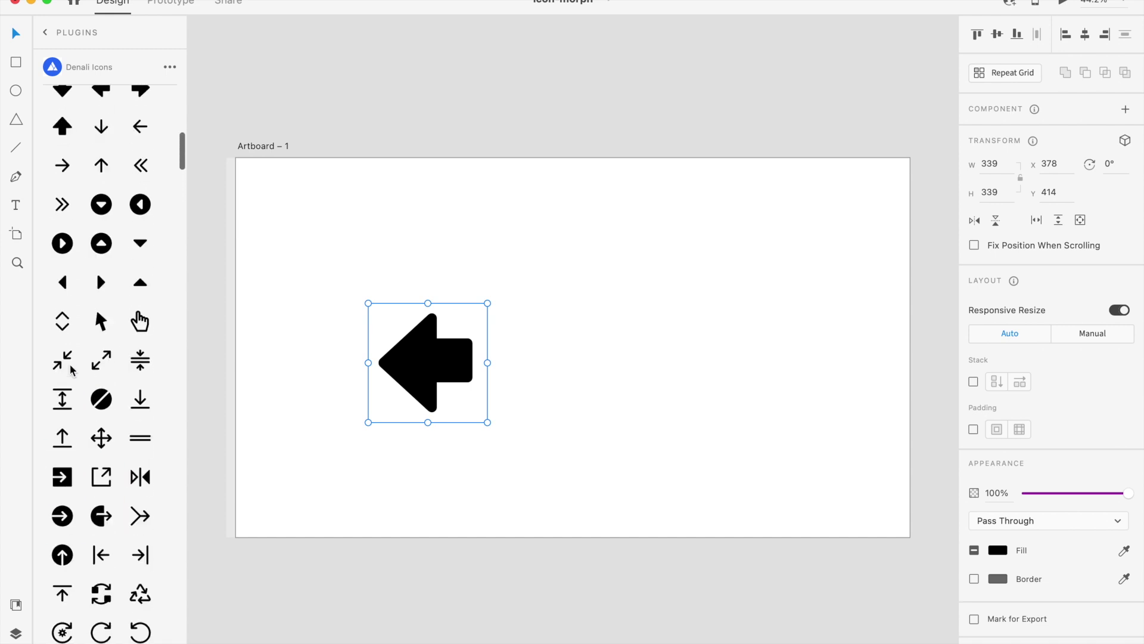
scroll(120, 417, "down", 8)
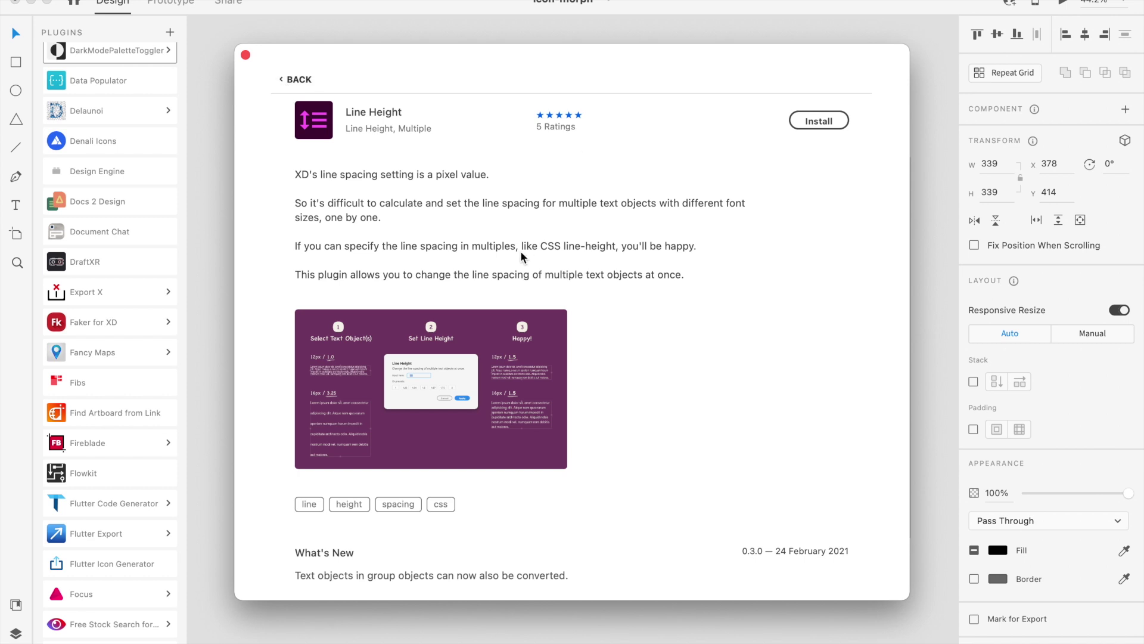
Install Line Height, move the text block left and duplicate it to the right
left_click(819, 121)
left_click(414, 362)
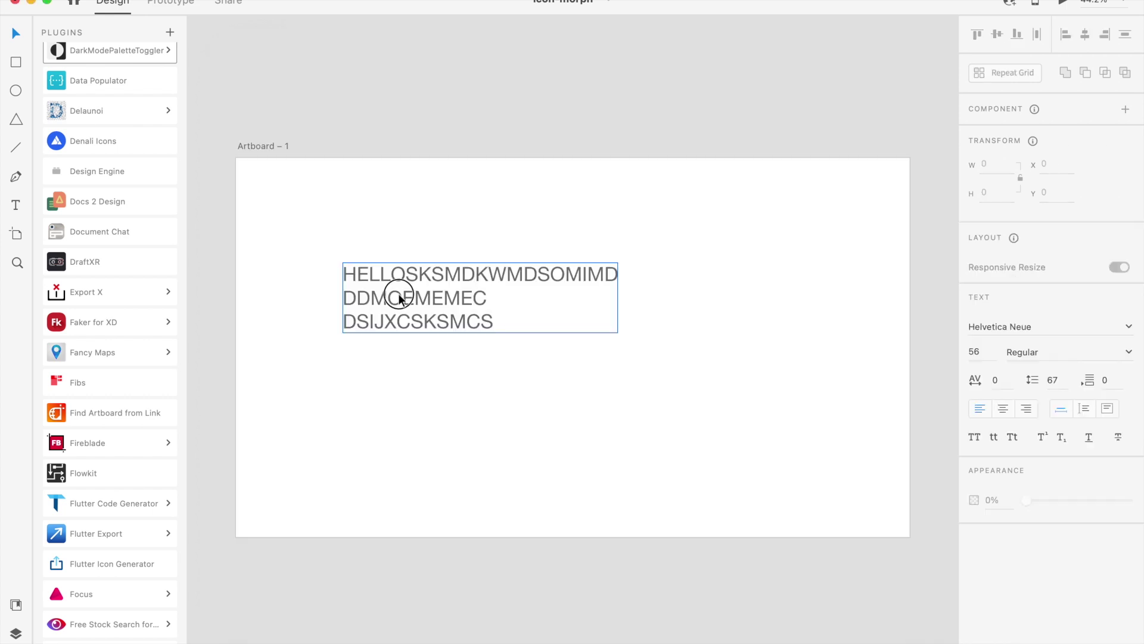
left_click_drag(395, 296, 334, 297)
left_click_drag(502, 291, 685, 287)
left_click(583, 231)
Apply Line Height with a 1.6 multiplier to the left text block
left_click(513, 277)
scroll(95, 513, "down", 10)
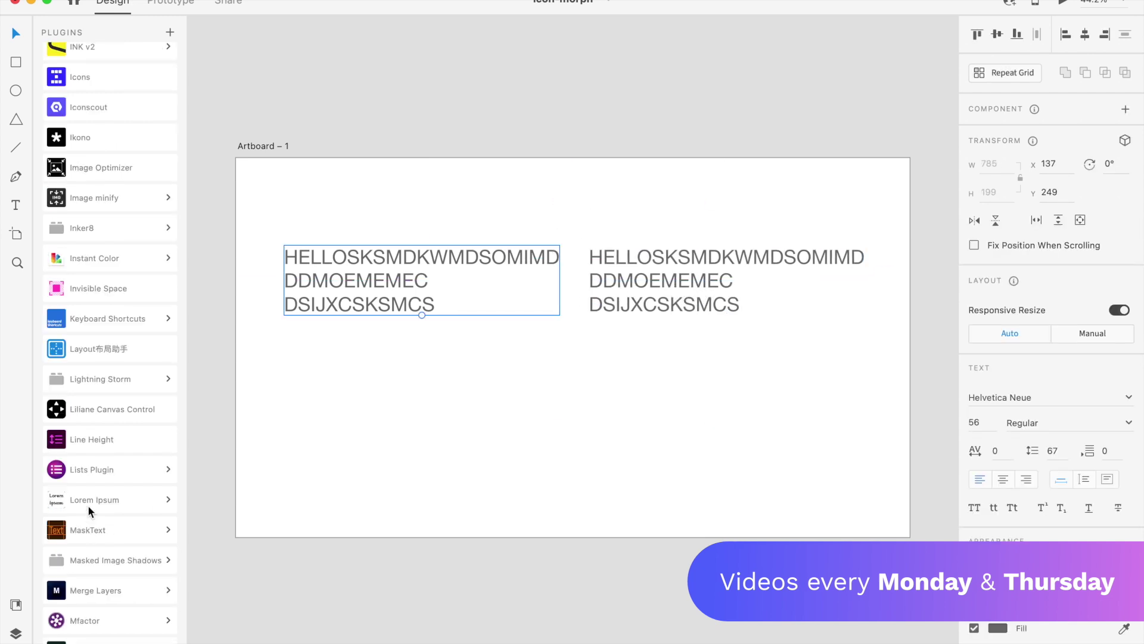
left_click(103, 446)
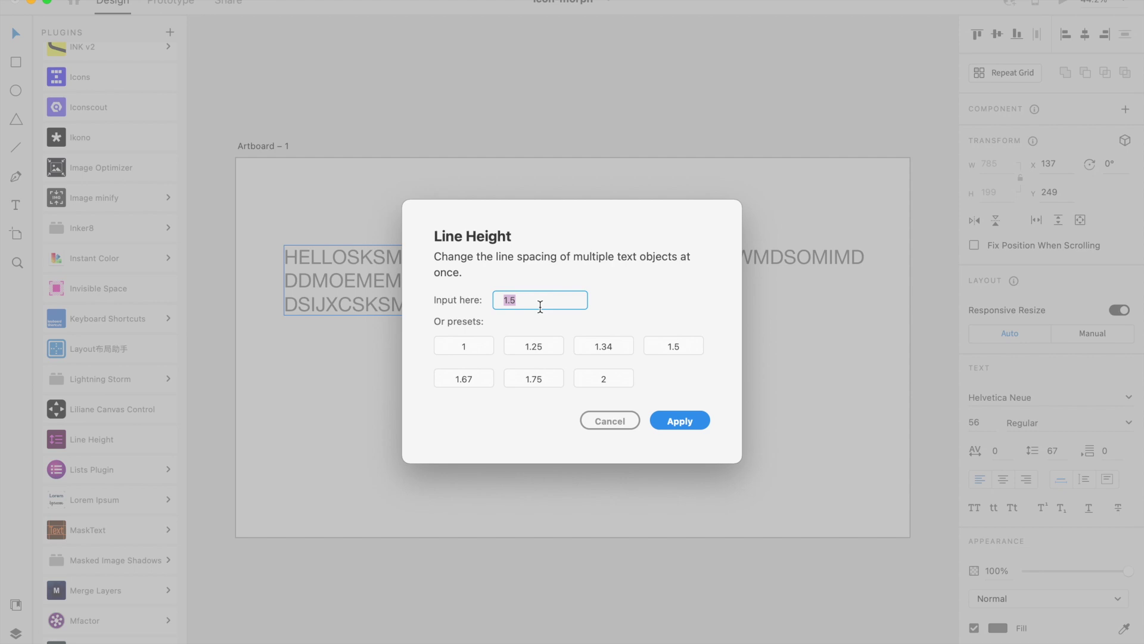
type("1.6")
left_click(605, 379)
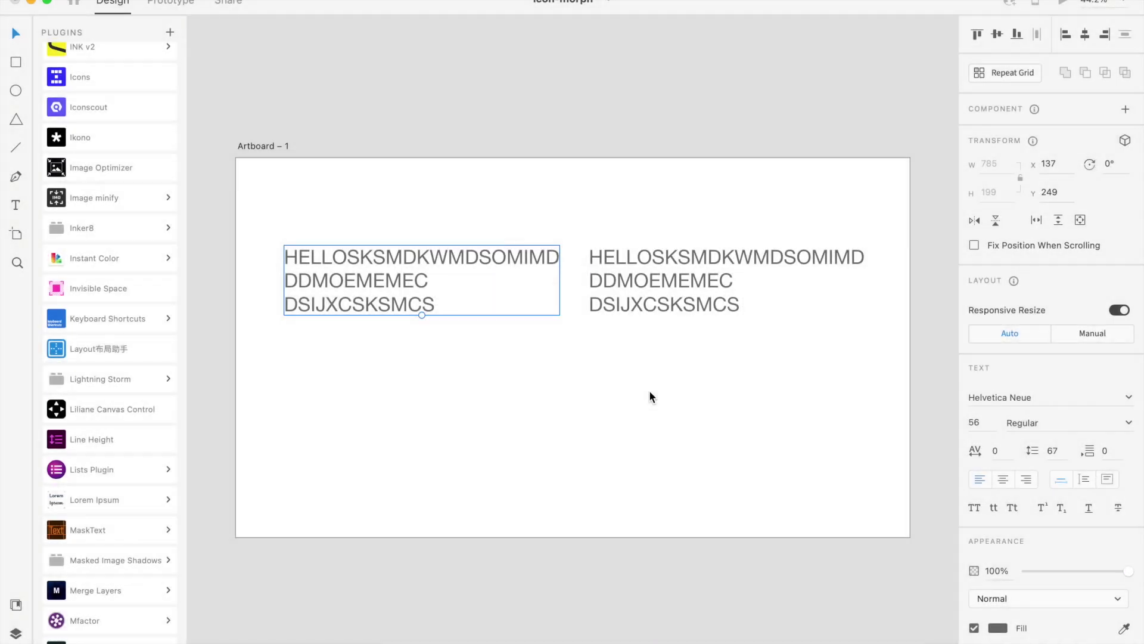
Apply a 2× Line Height to the right text block, giving line spacing 112
left_click(665, 258)
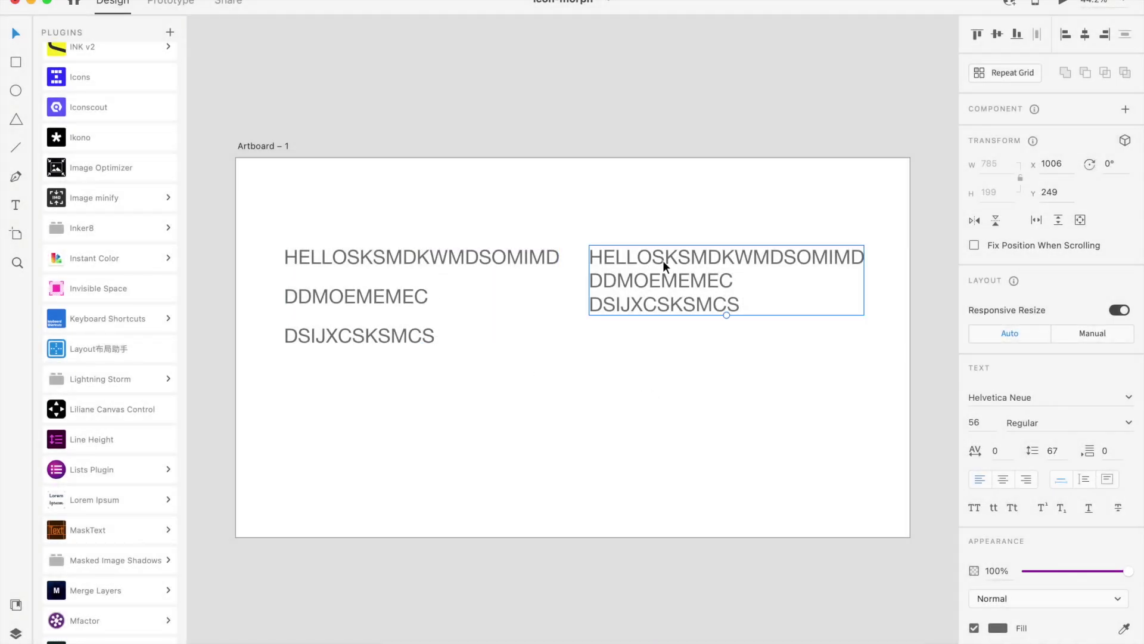
left_click(141, 438)
left_click(614, 384)
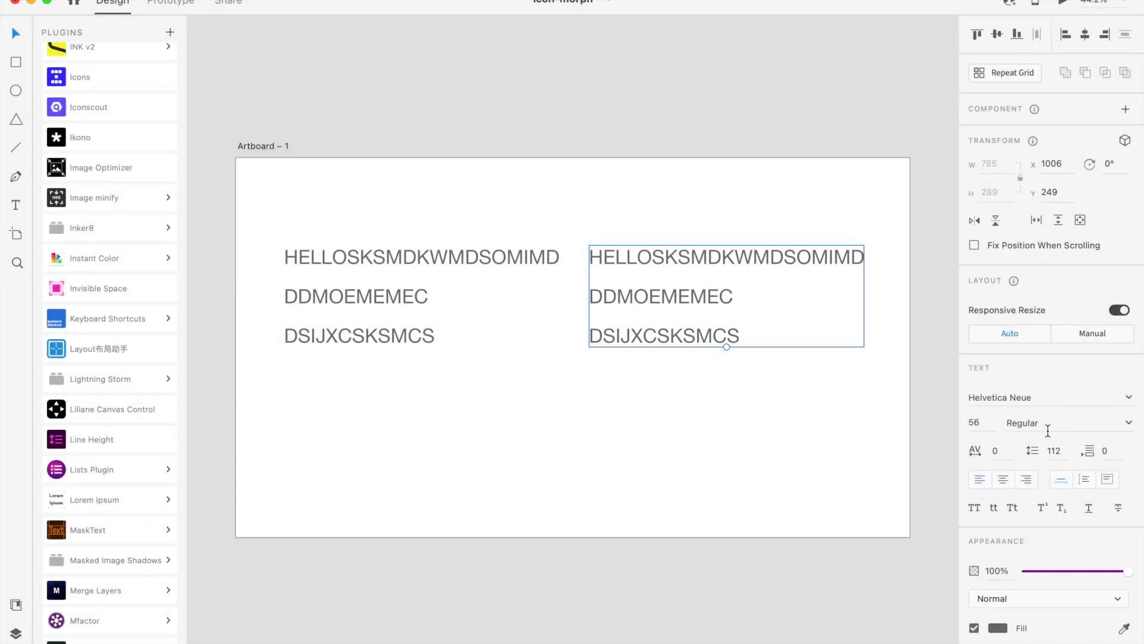
left_click(1069, 450)
left_click(845, 437)
Select the right text block and open the Line Height dialog for it
left_click(710, 315)
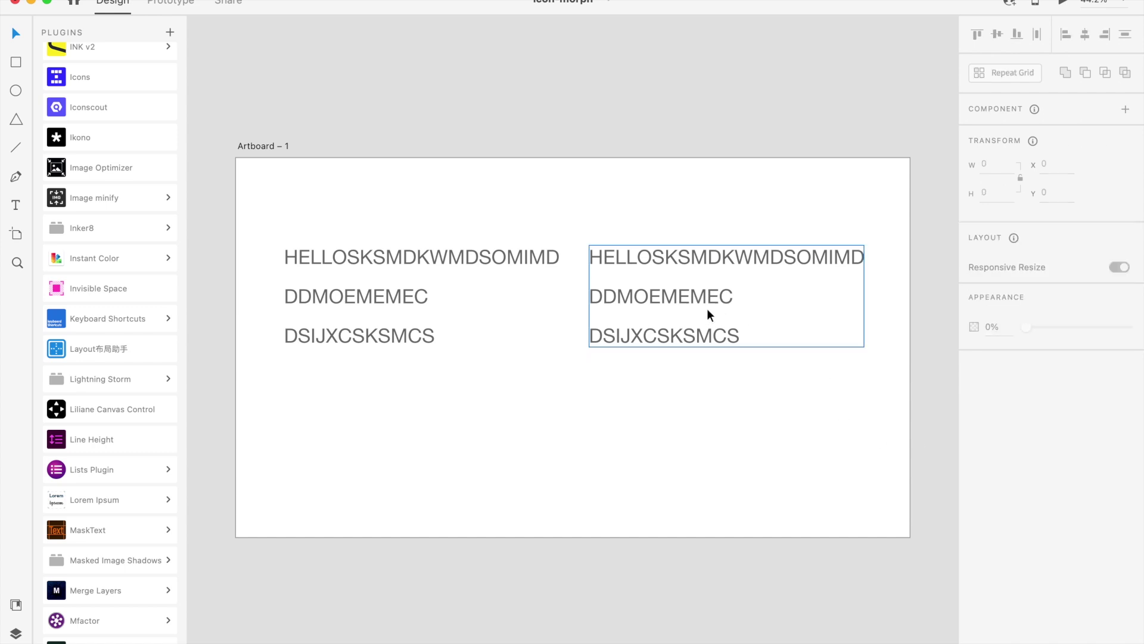
left_click(131, 441)
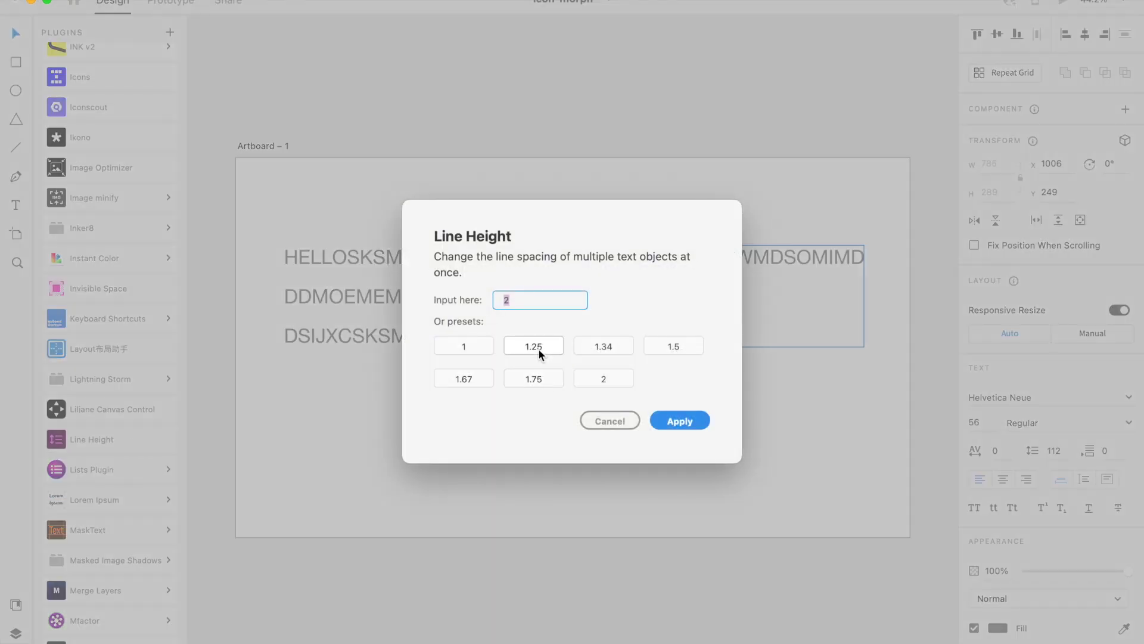